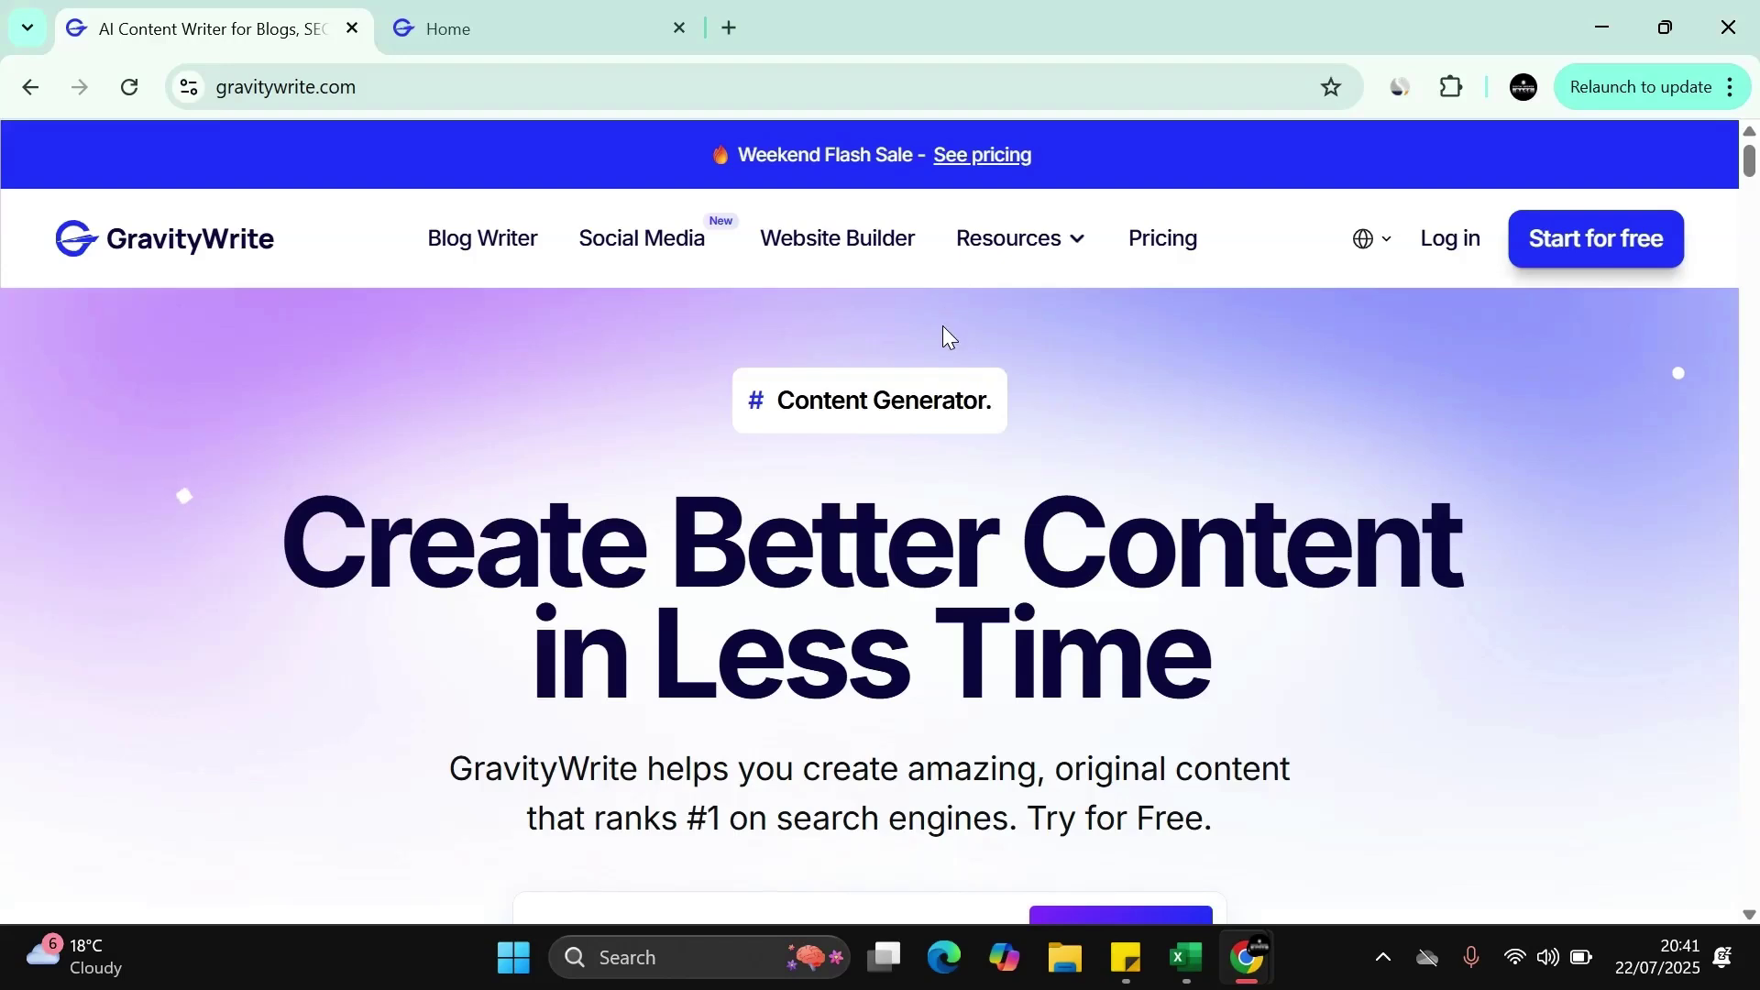
# Scroll down the homepage through the Templates, Rank #1 and 1-Click Publish sections
pyautogui.scroll(-3, 1013, 522)
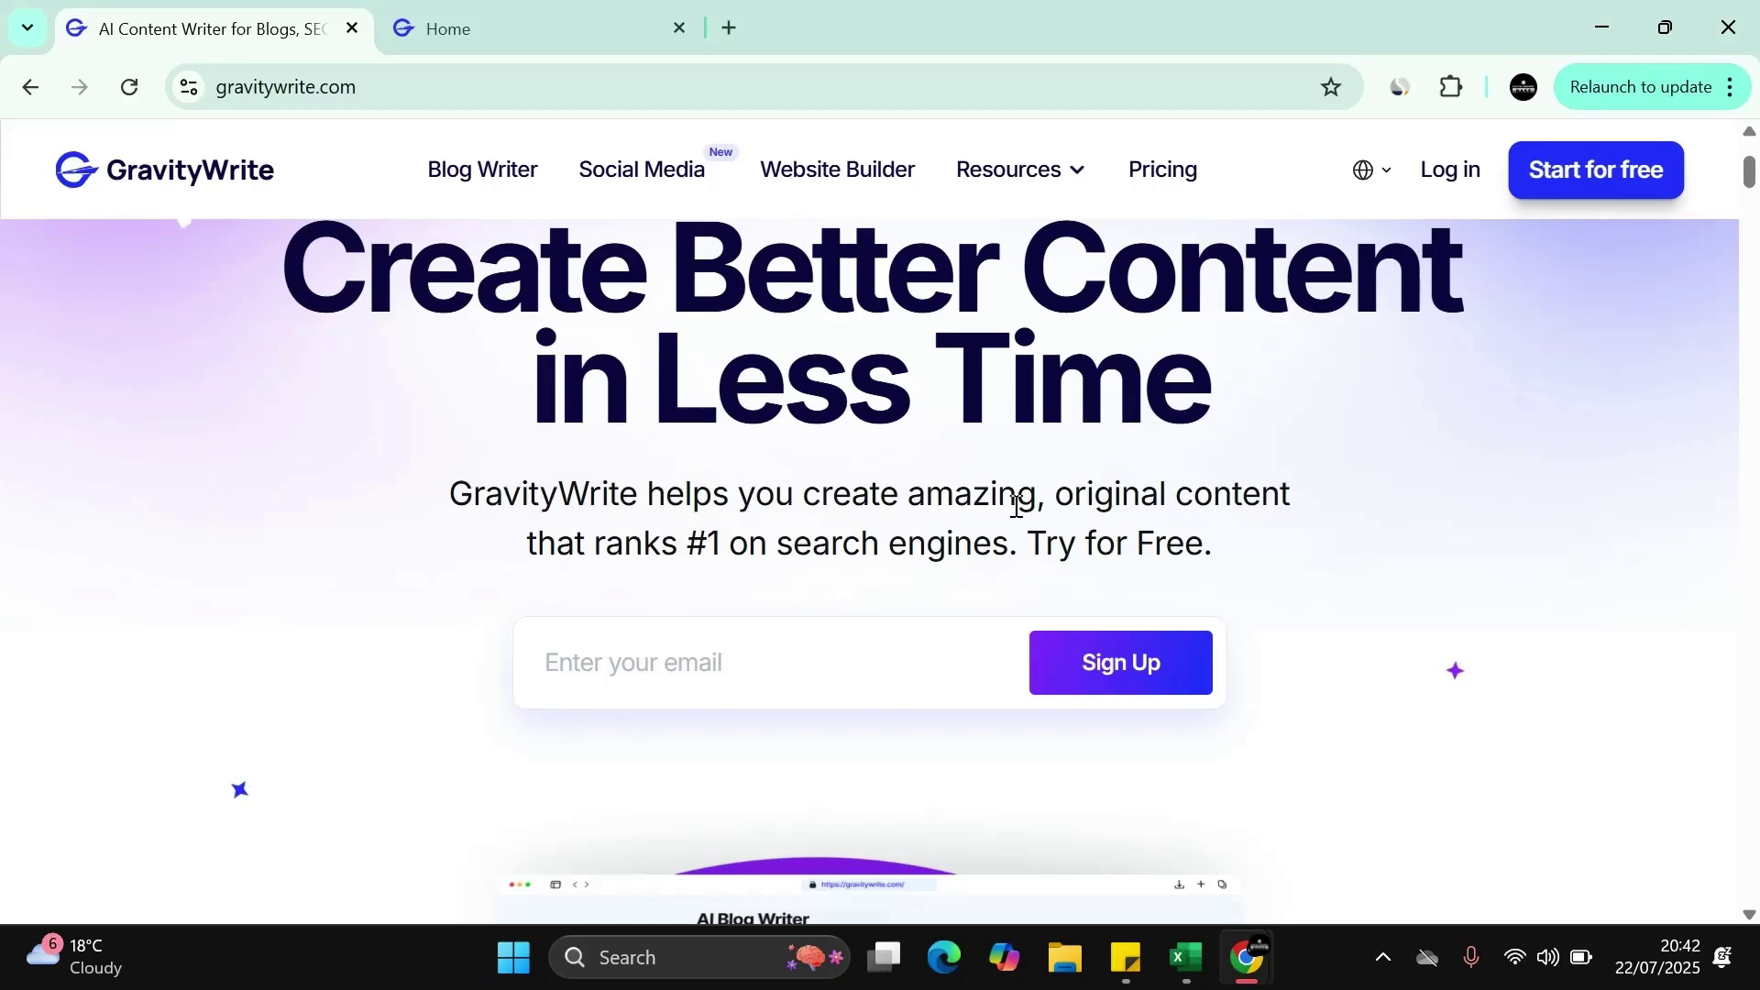
pyautogui.scroll(-15, 787, 303)
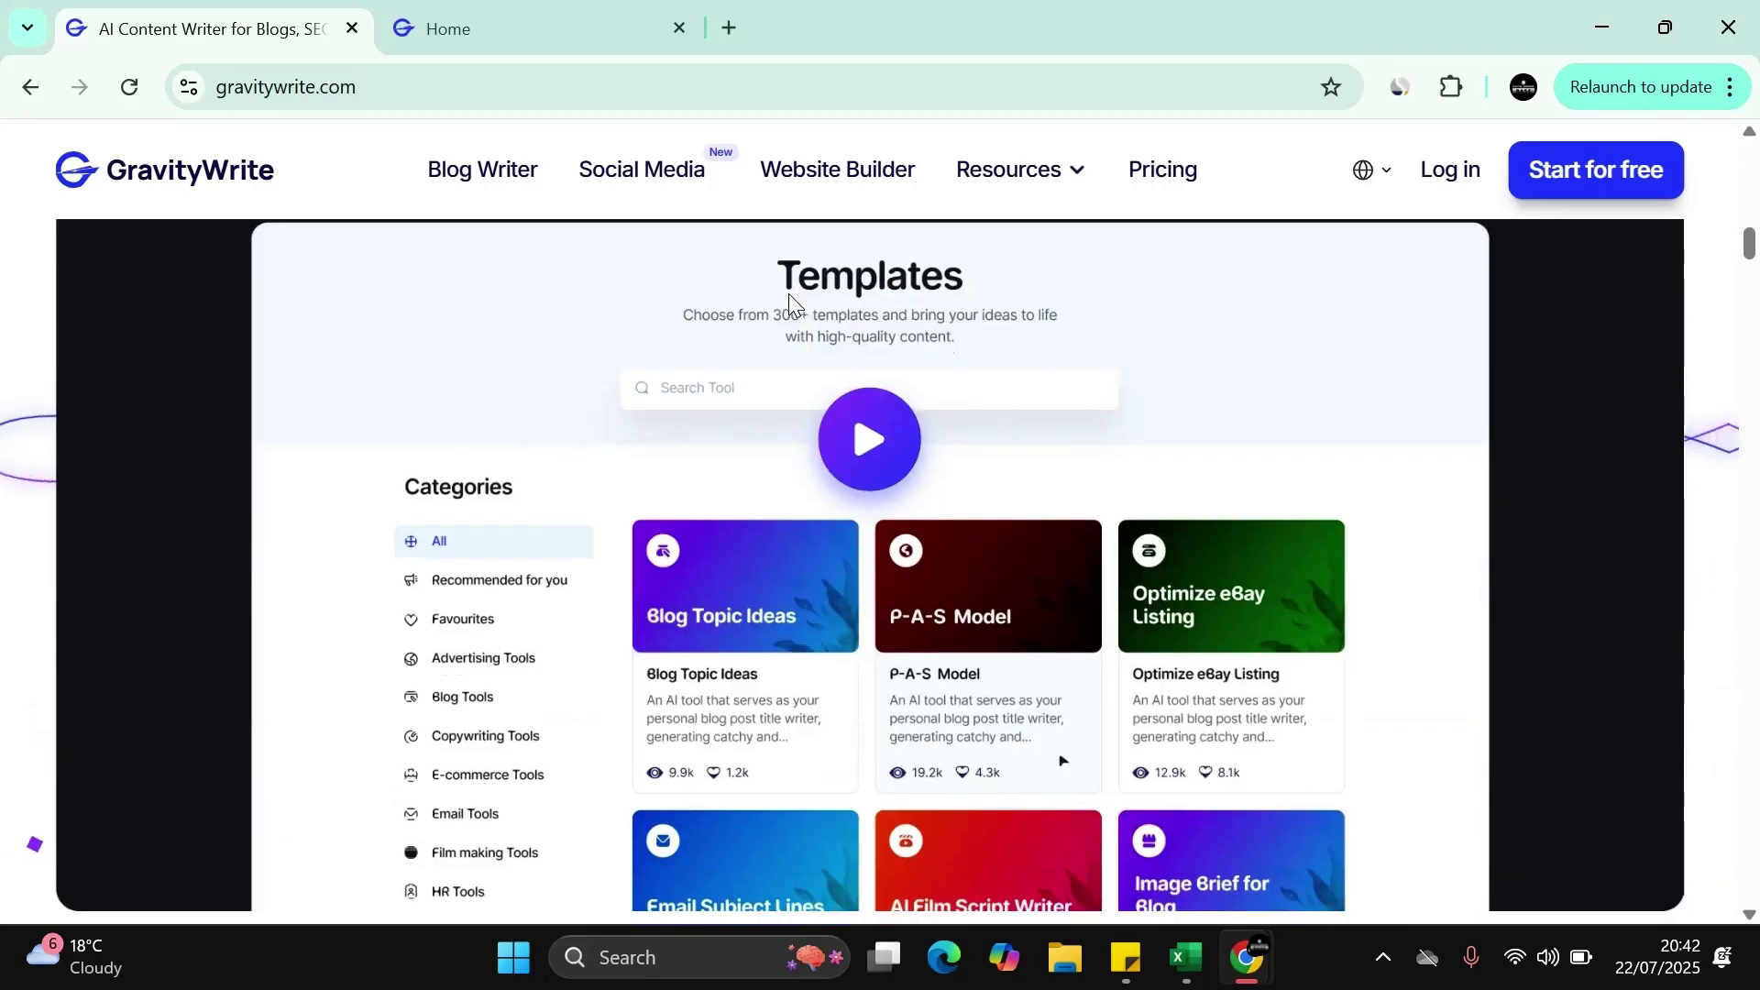
pyautogui.scroll(-1, 1320, 667)
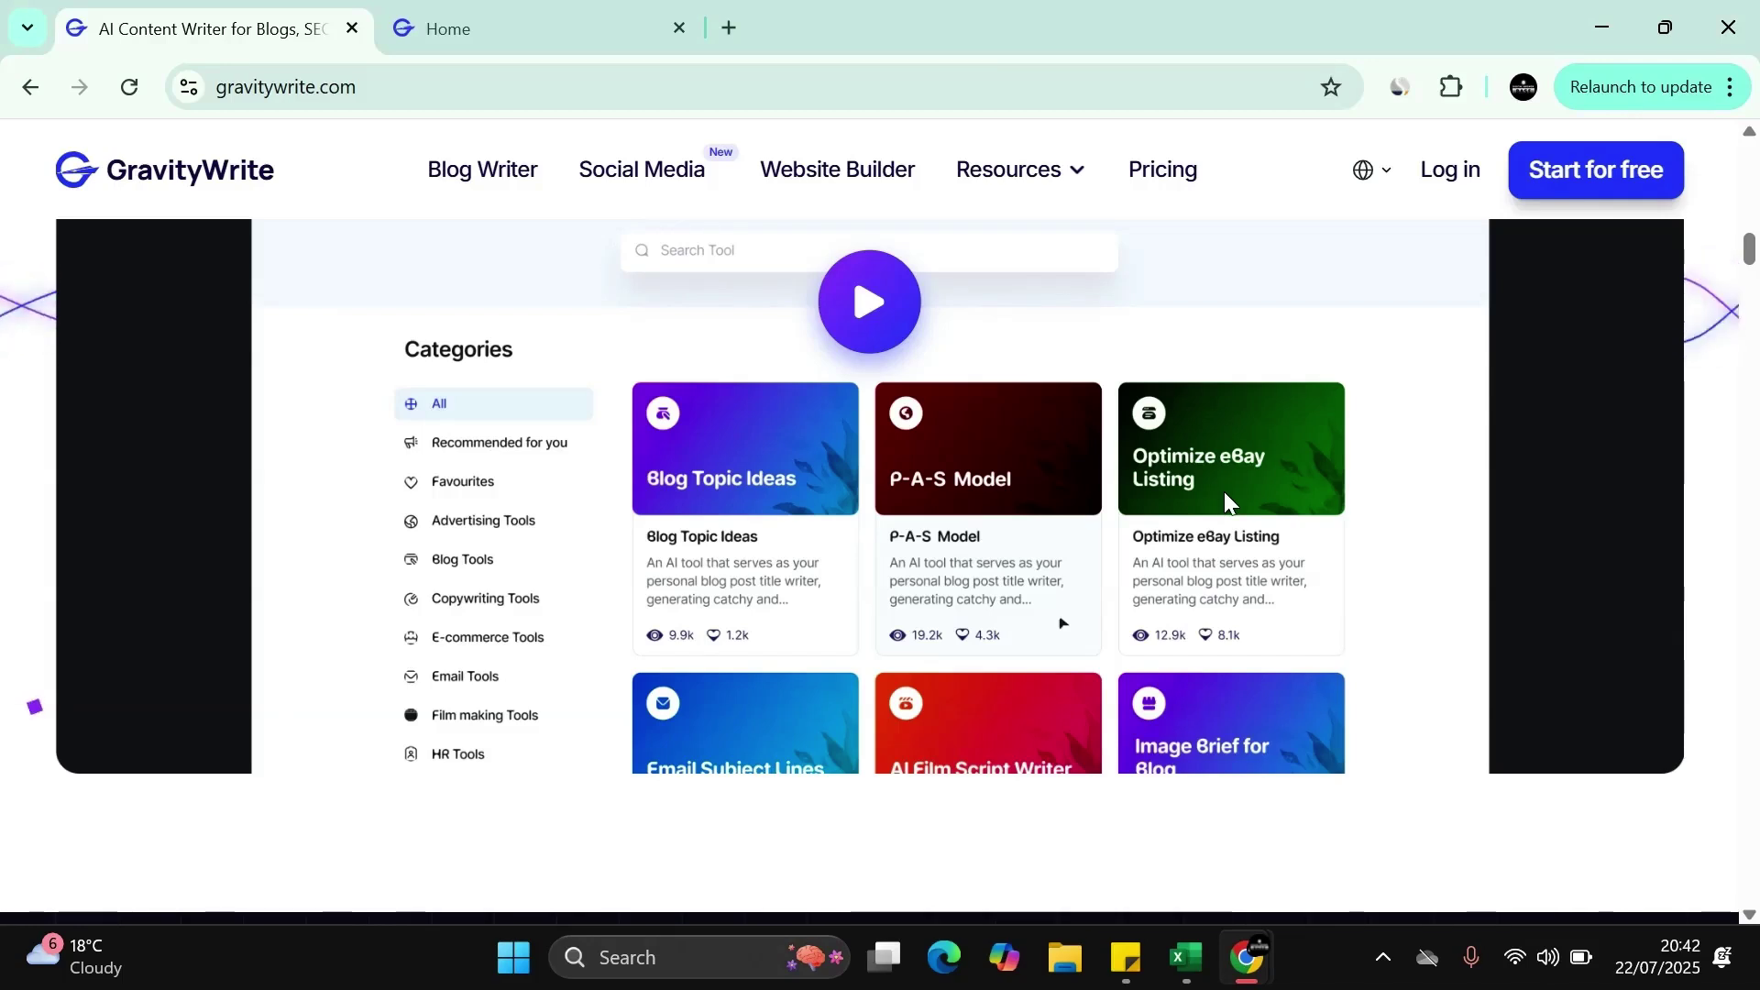
pyautogui.scroll(-2, 1229, 503)
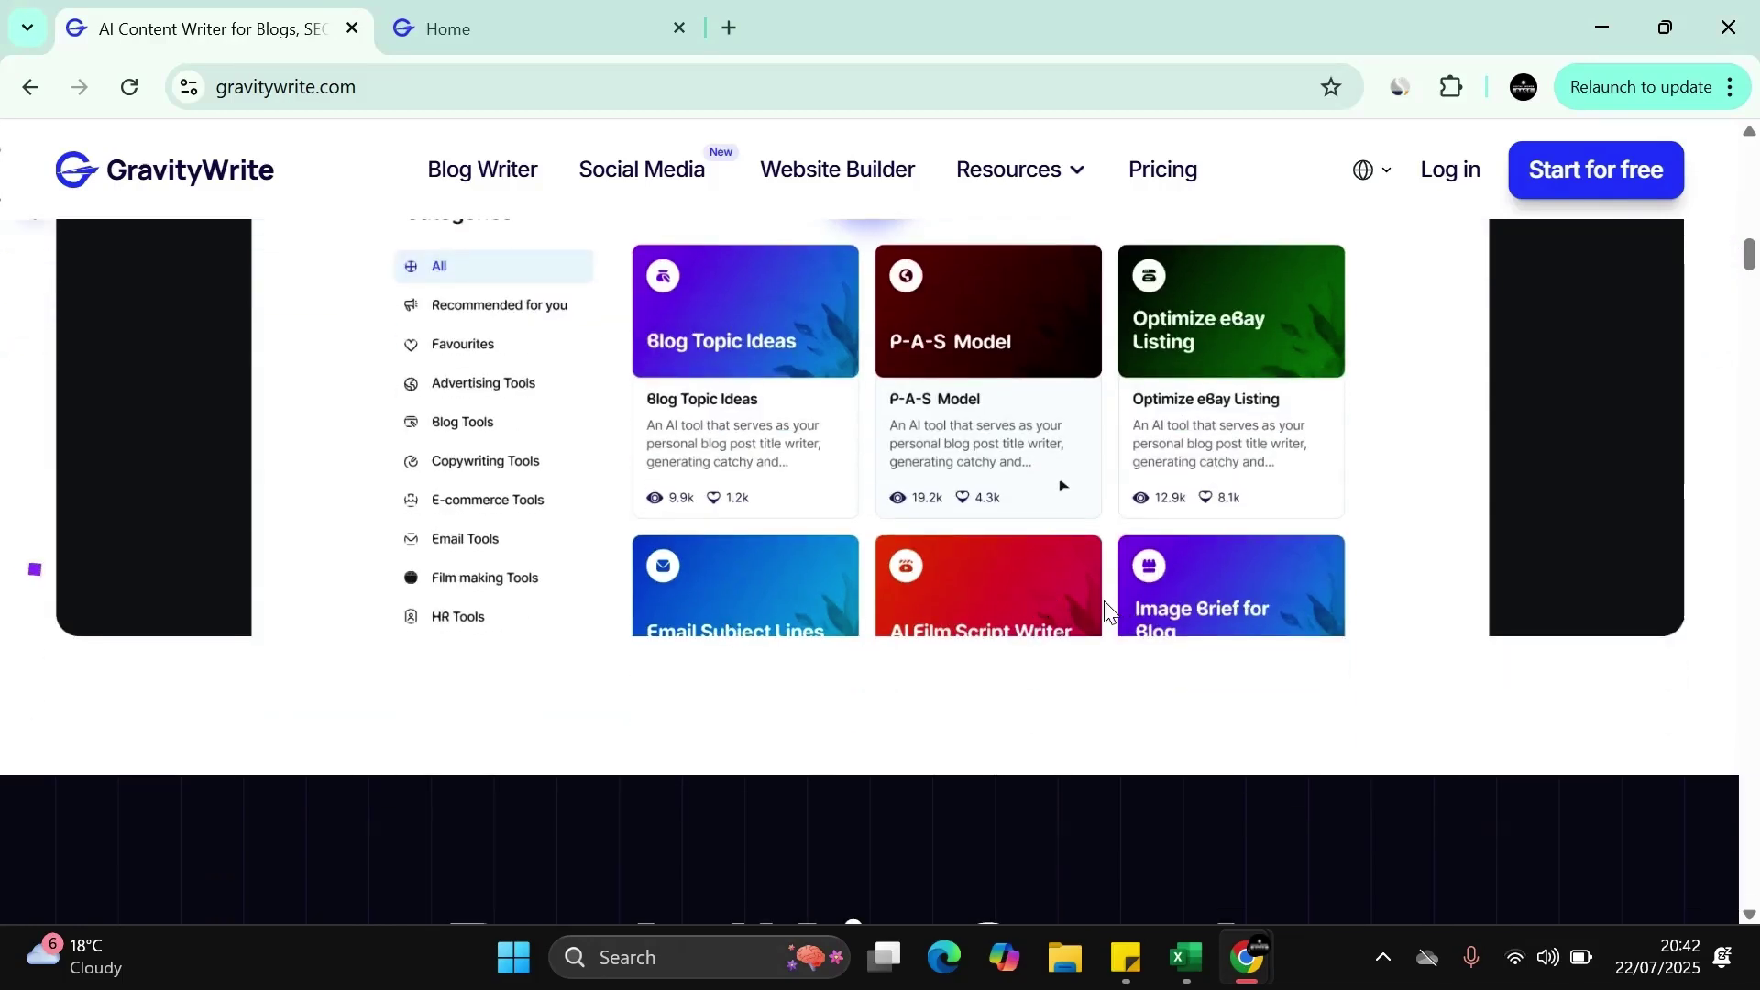
pyautogui.scroll(-6, 1105, 613)
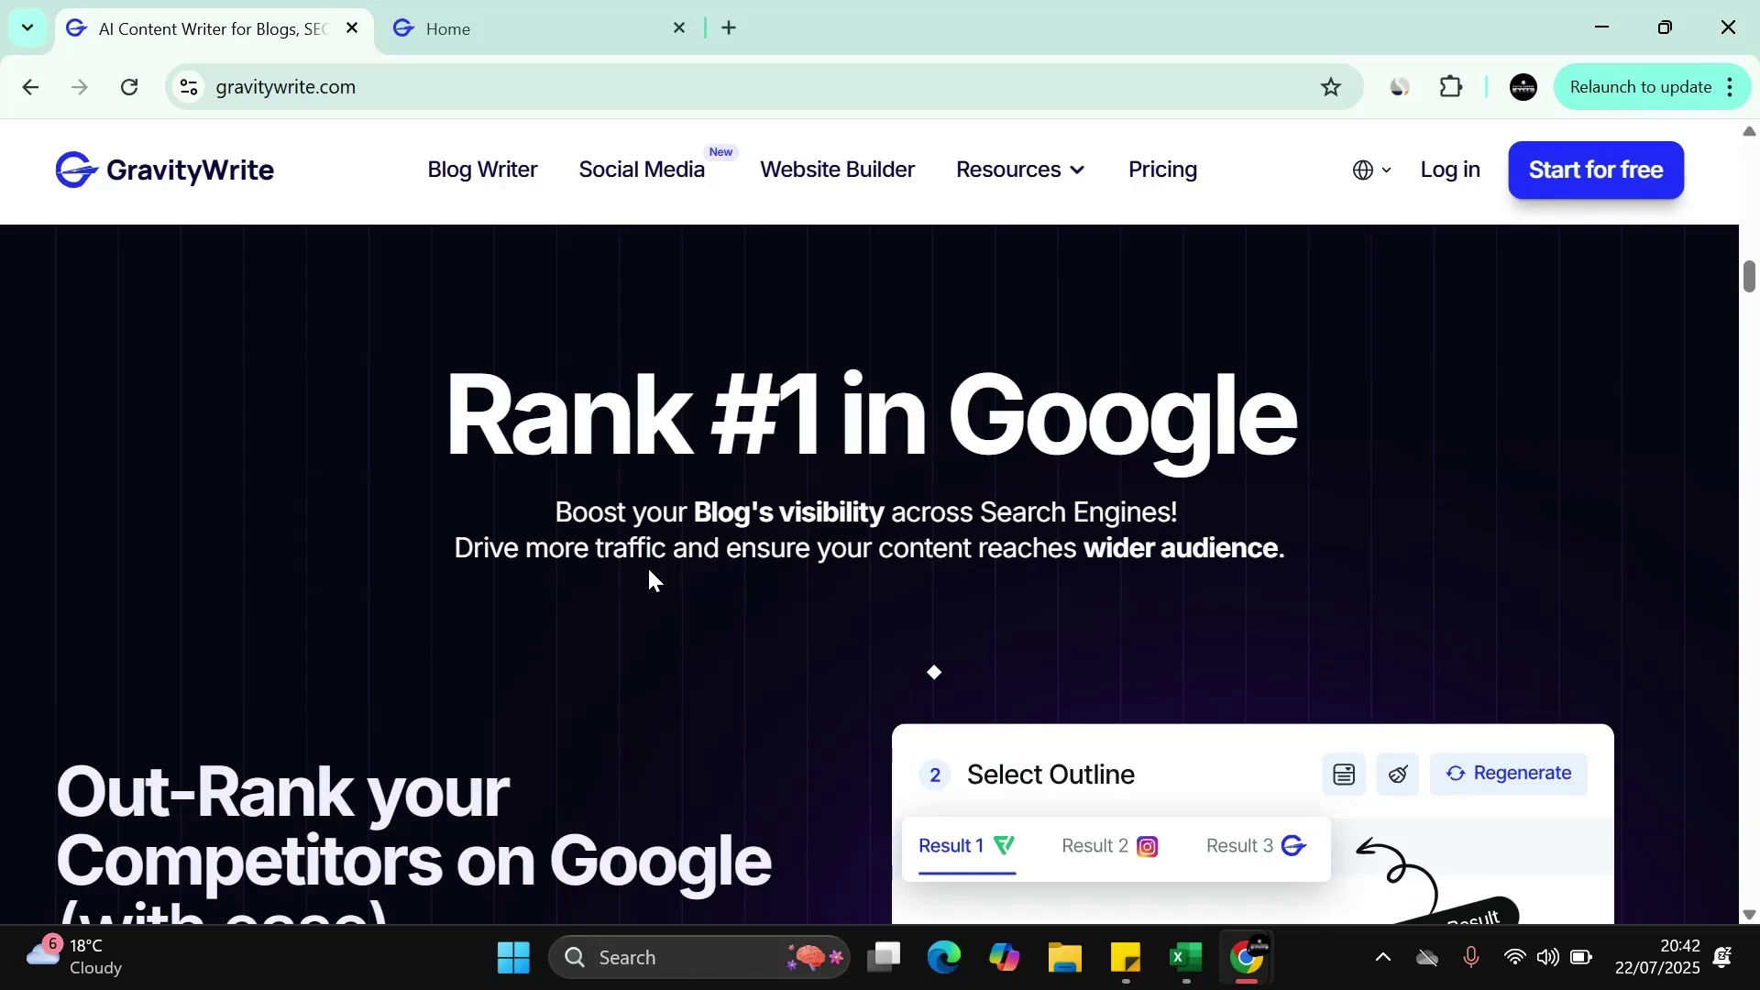
pyautogui.scroll(-10, 649, 571)
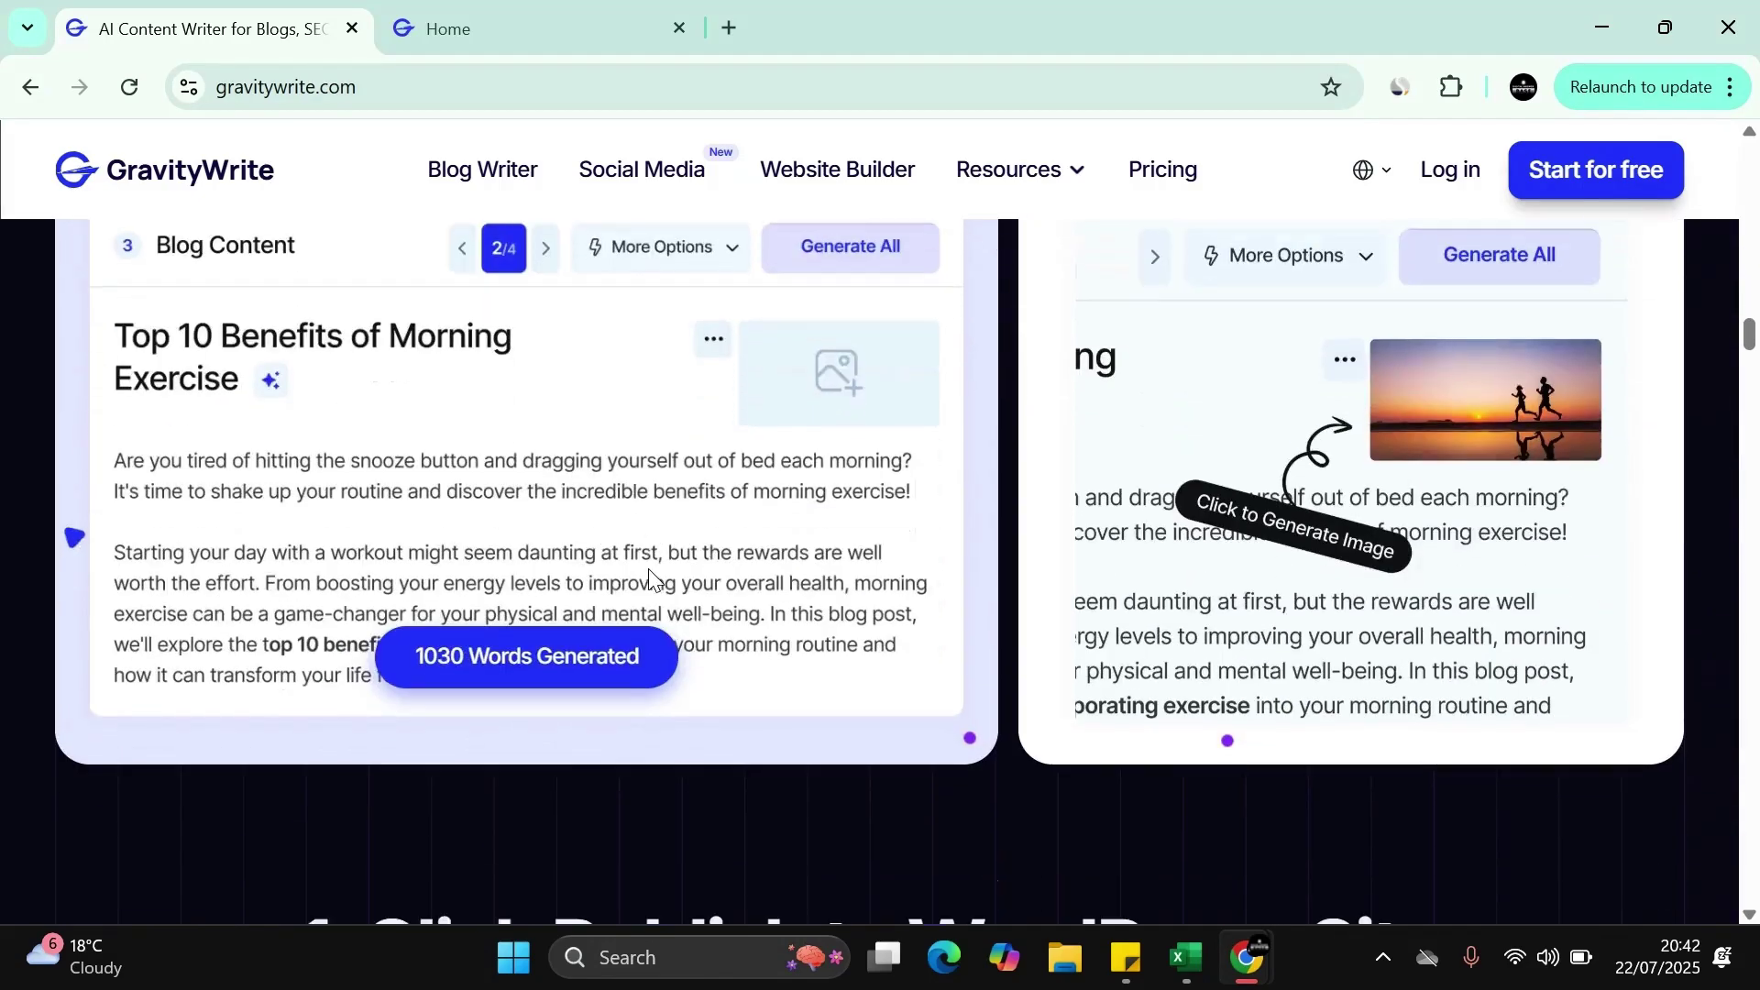
pyautogui.scroll(-4, 650, 575)
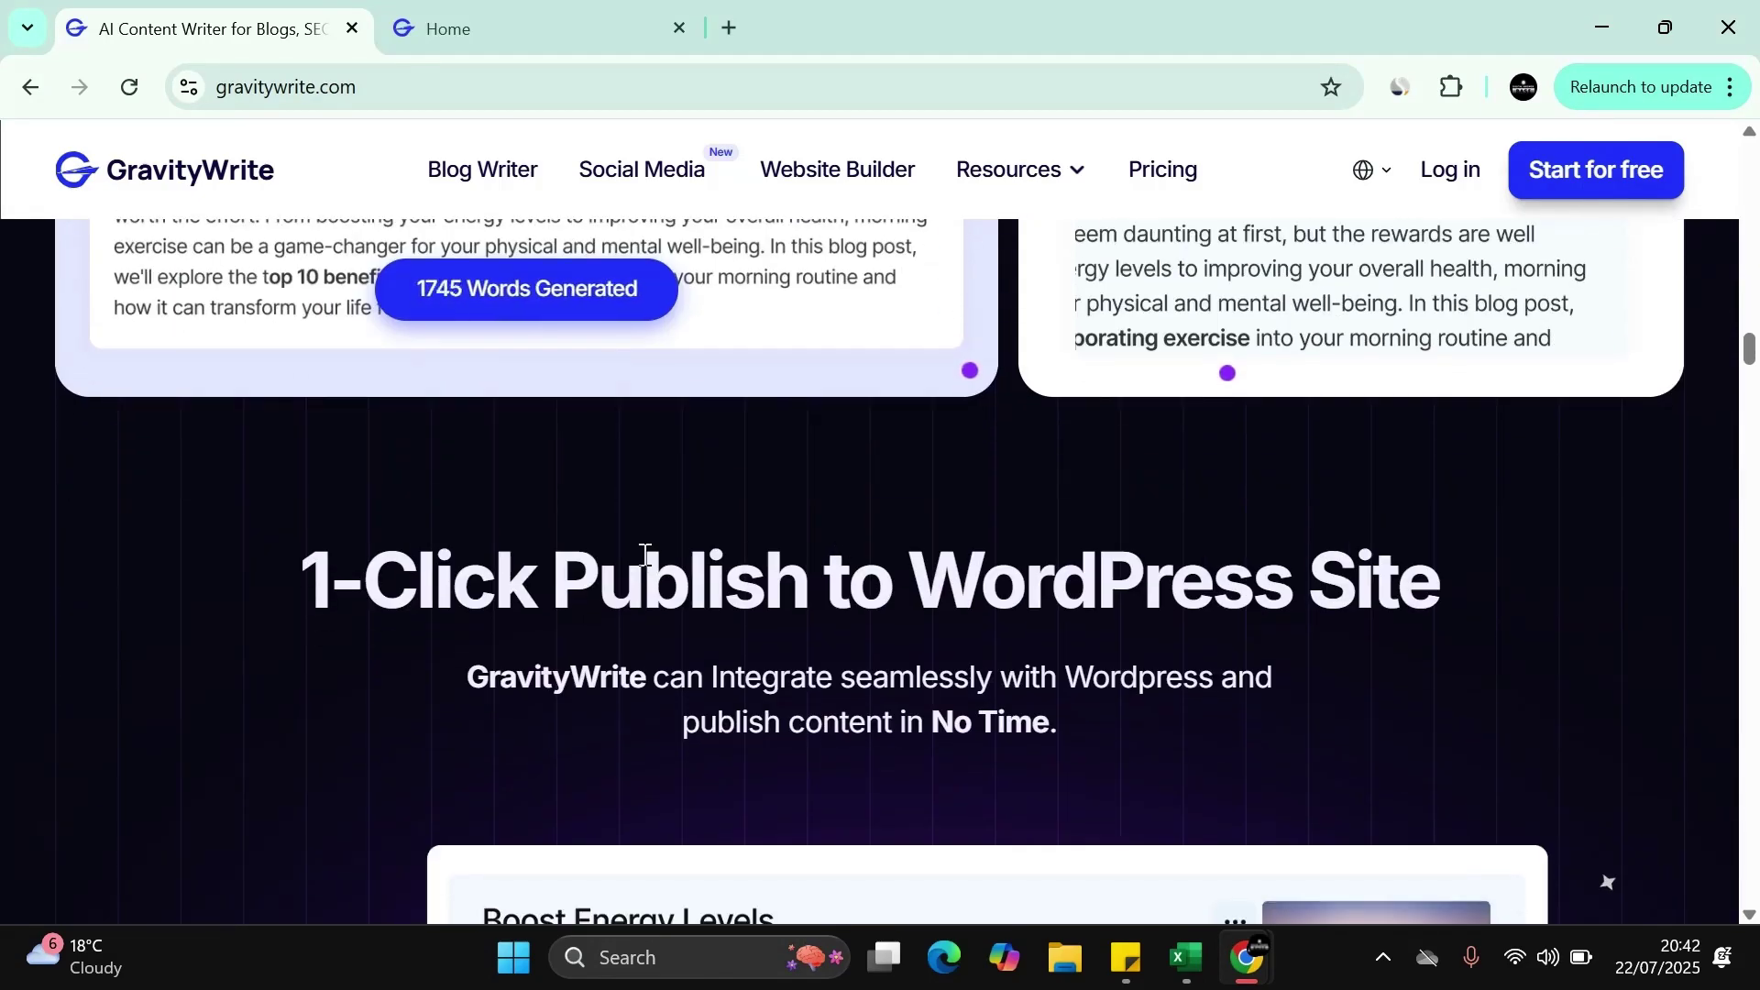
pyautogui.scroll(-5, 647, 558)
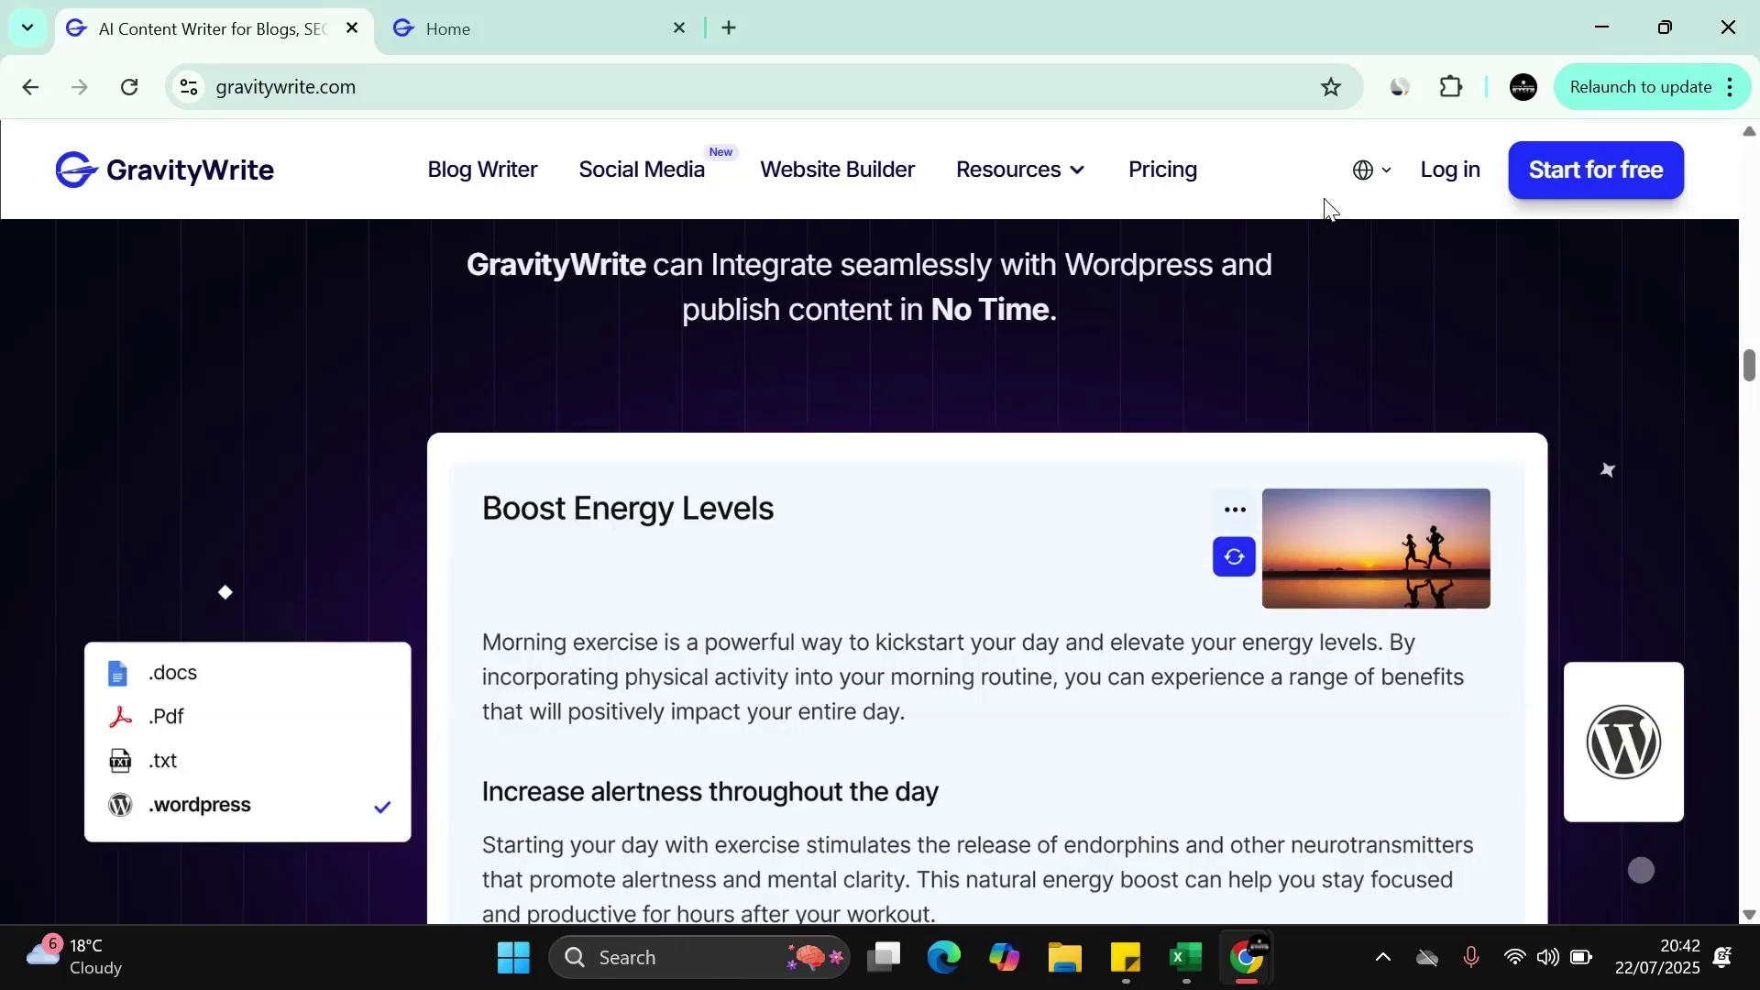
pyautogui.scroll(-2, 1045, 365)
# Open the Pricing page and compare the Free ($0), Plus ($8) and Pro ($49) plan cards
pyautogui.click(1157, 170)
pyautogui.scroll(-4, 1059, 307)
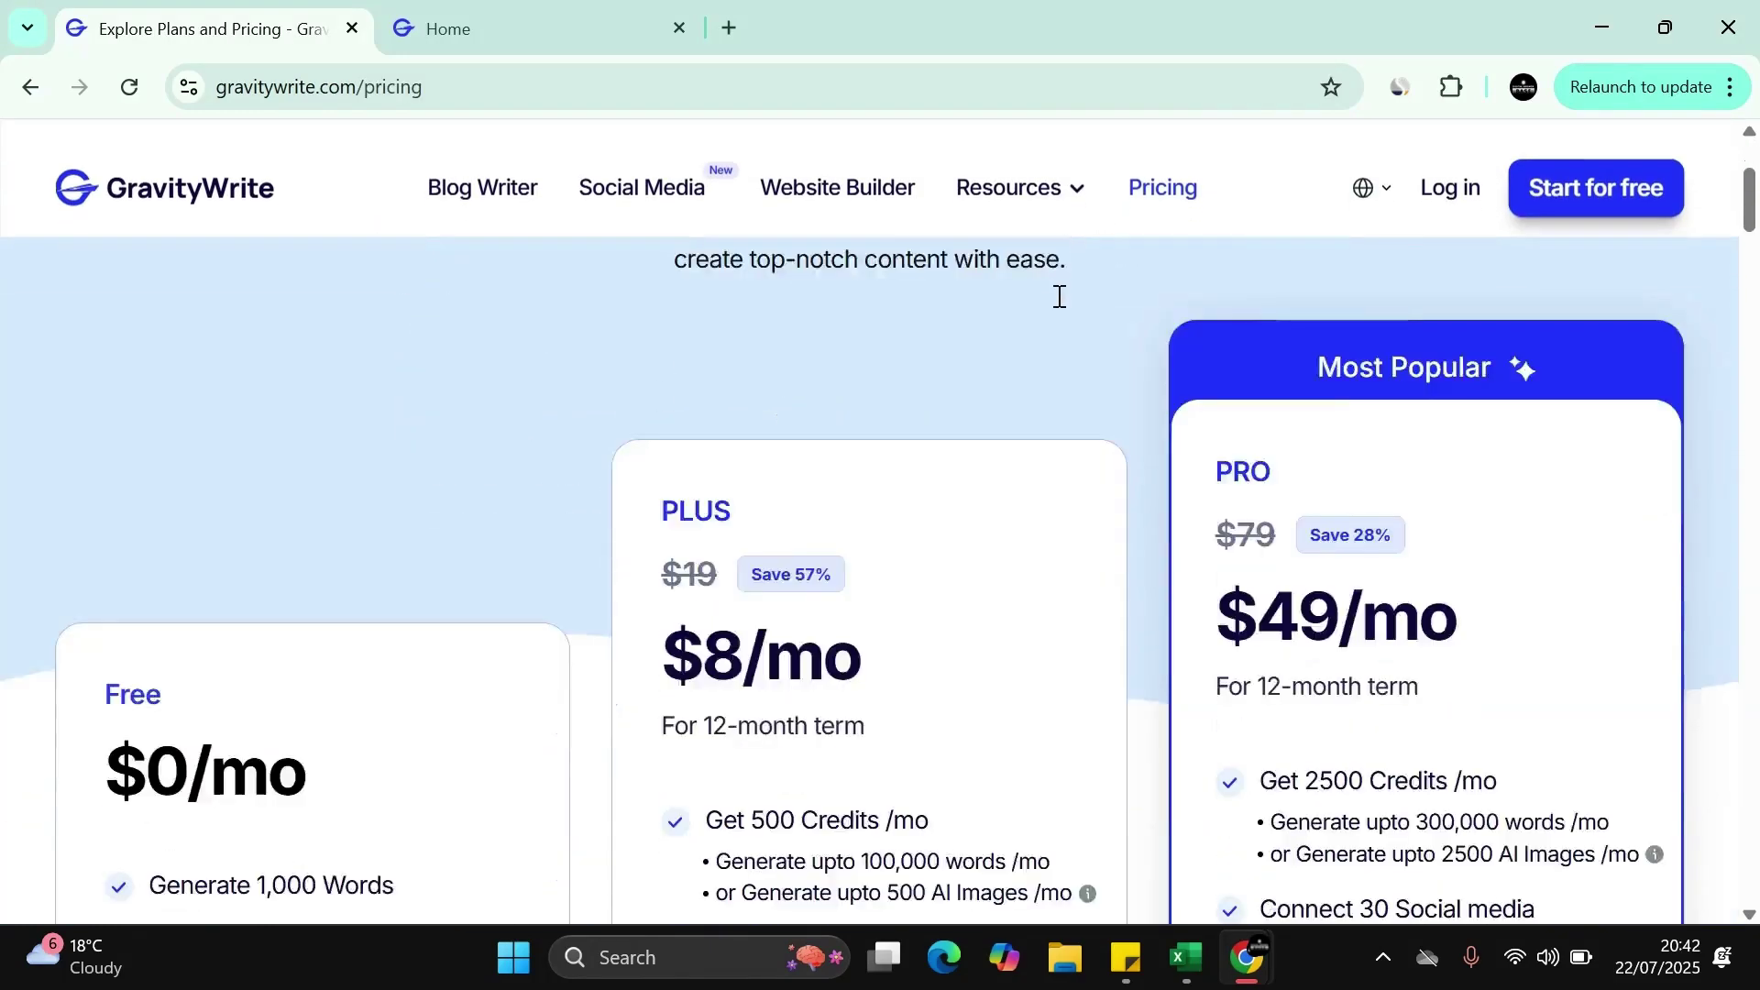
pyautogui.scroll(-2, 1055, 295)
pyautogui.scroll(-1, 166, 546)
pyautogui.scroll(-1, 166, 545)
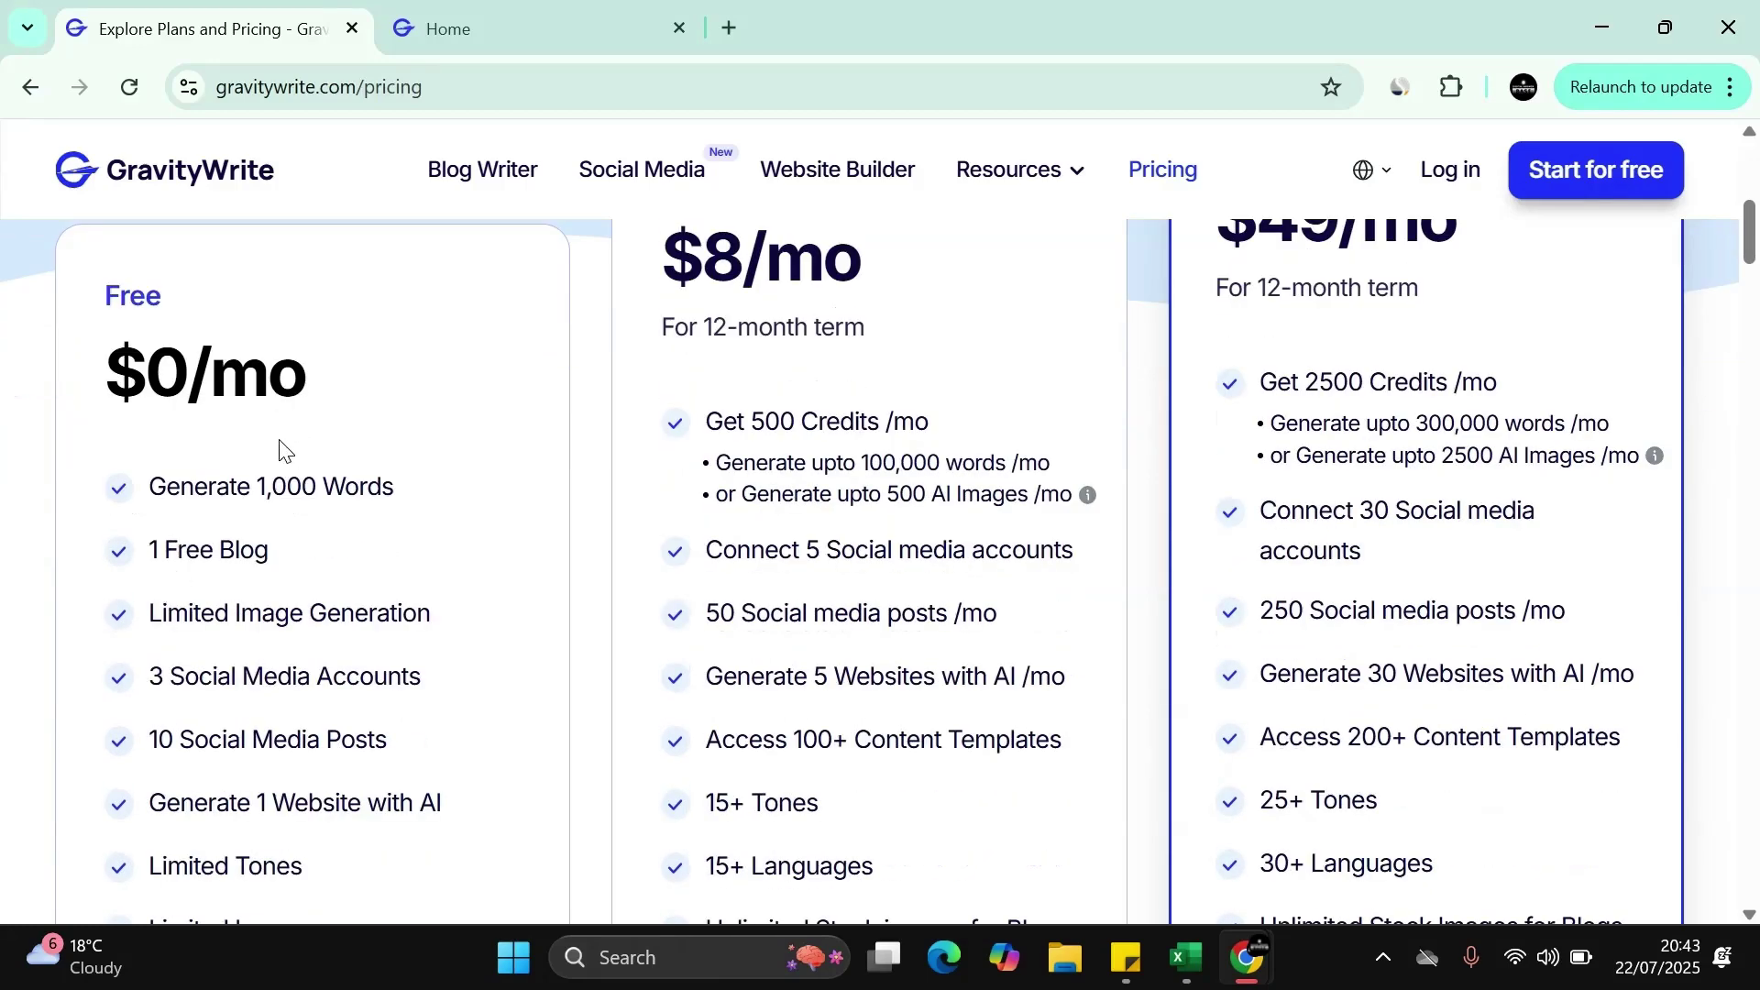
pyautogui.scroll(-2, 225, 677)
pyautogui.scroll(2, 247, 558)
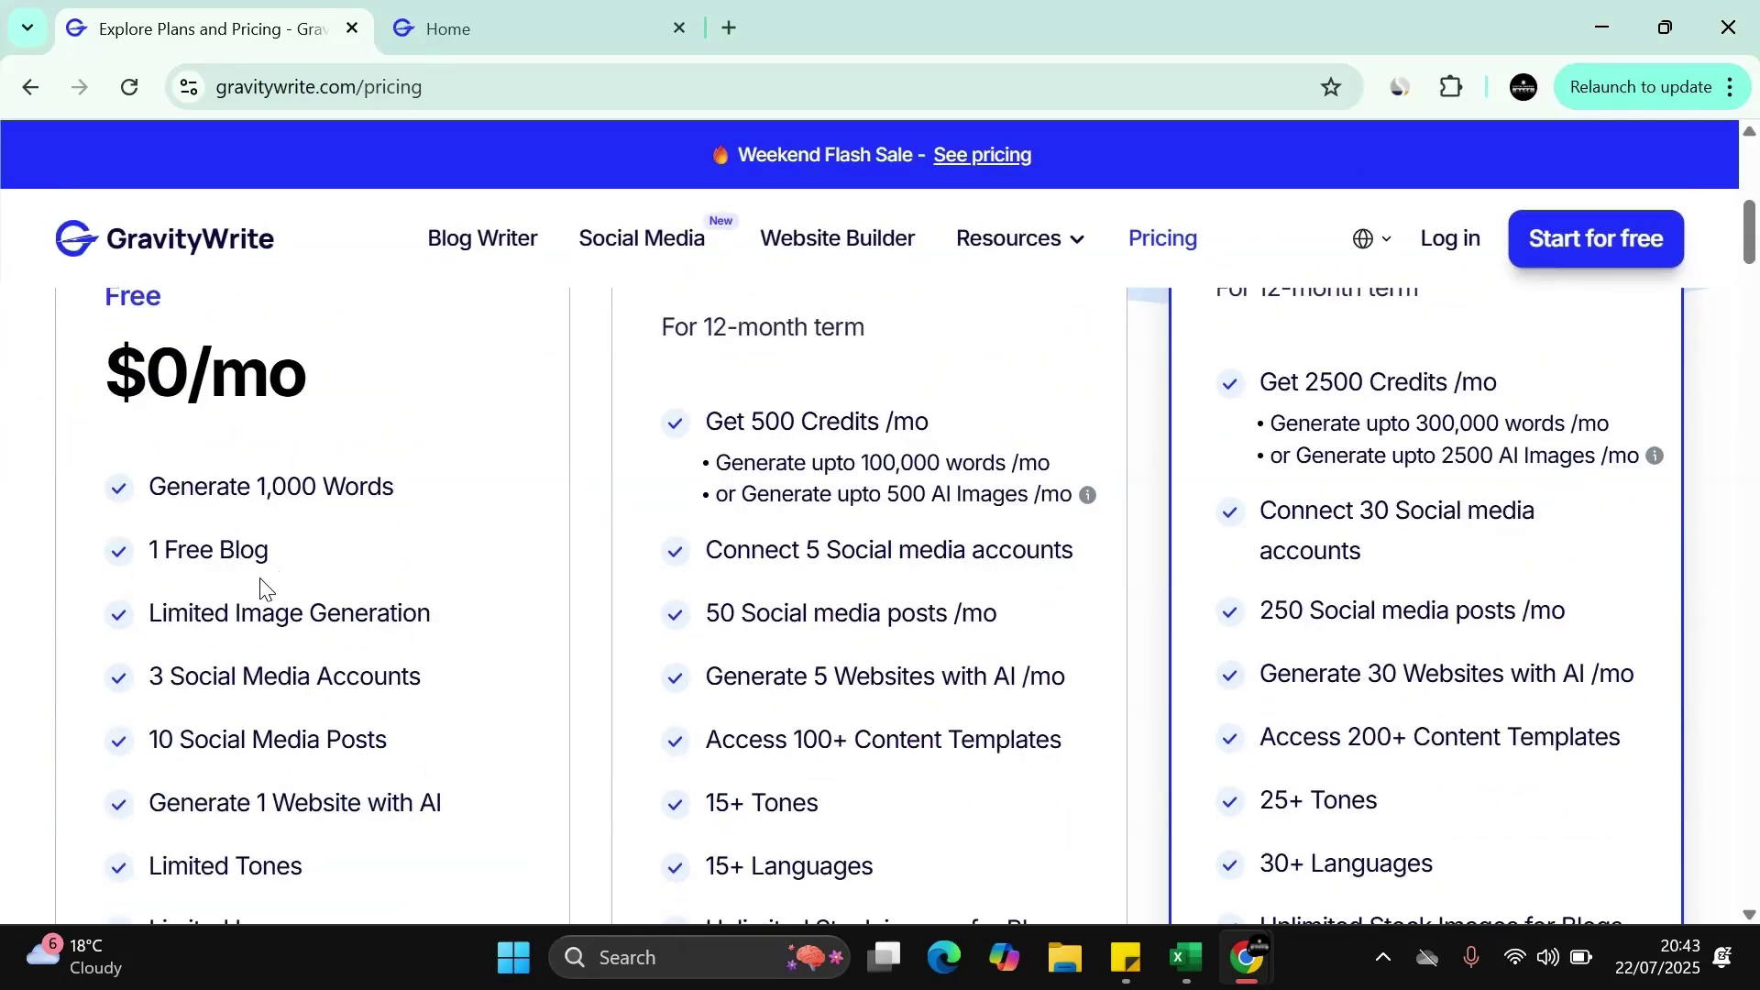
pyautogui.scroll(-1, 275, 586)
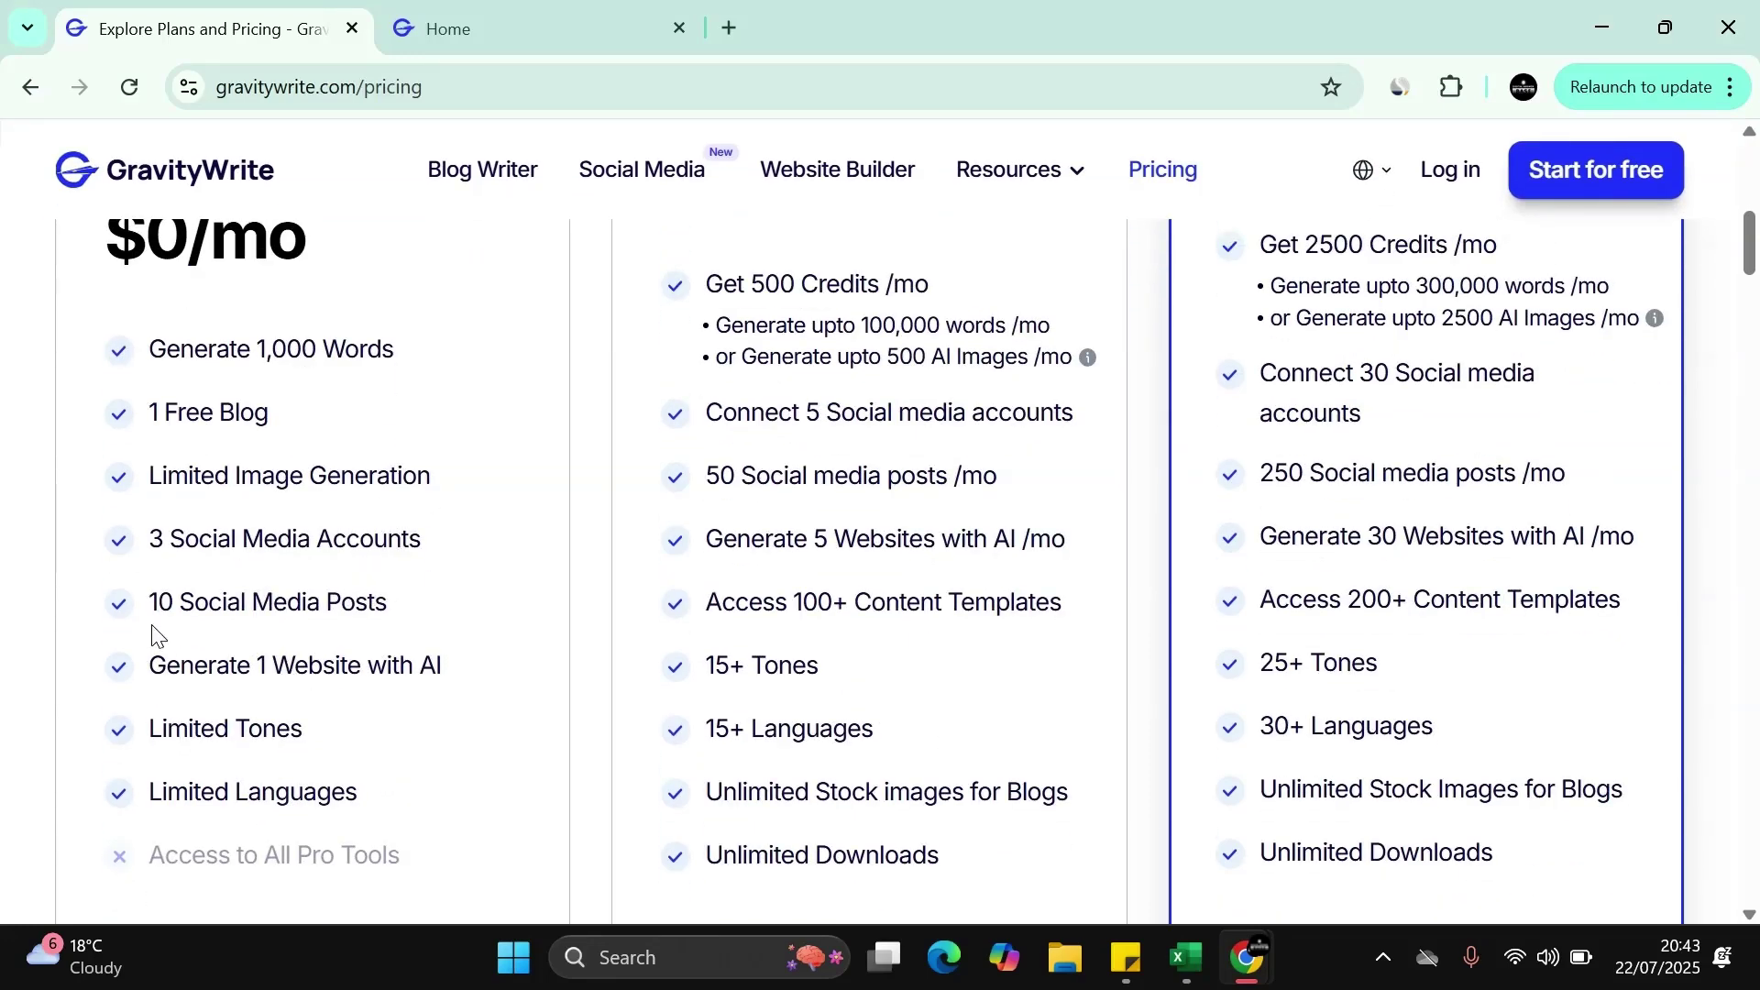
pyautogui.scroll(4, 464, 609)
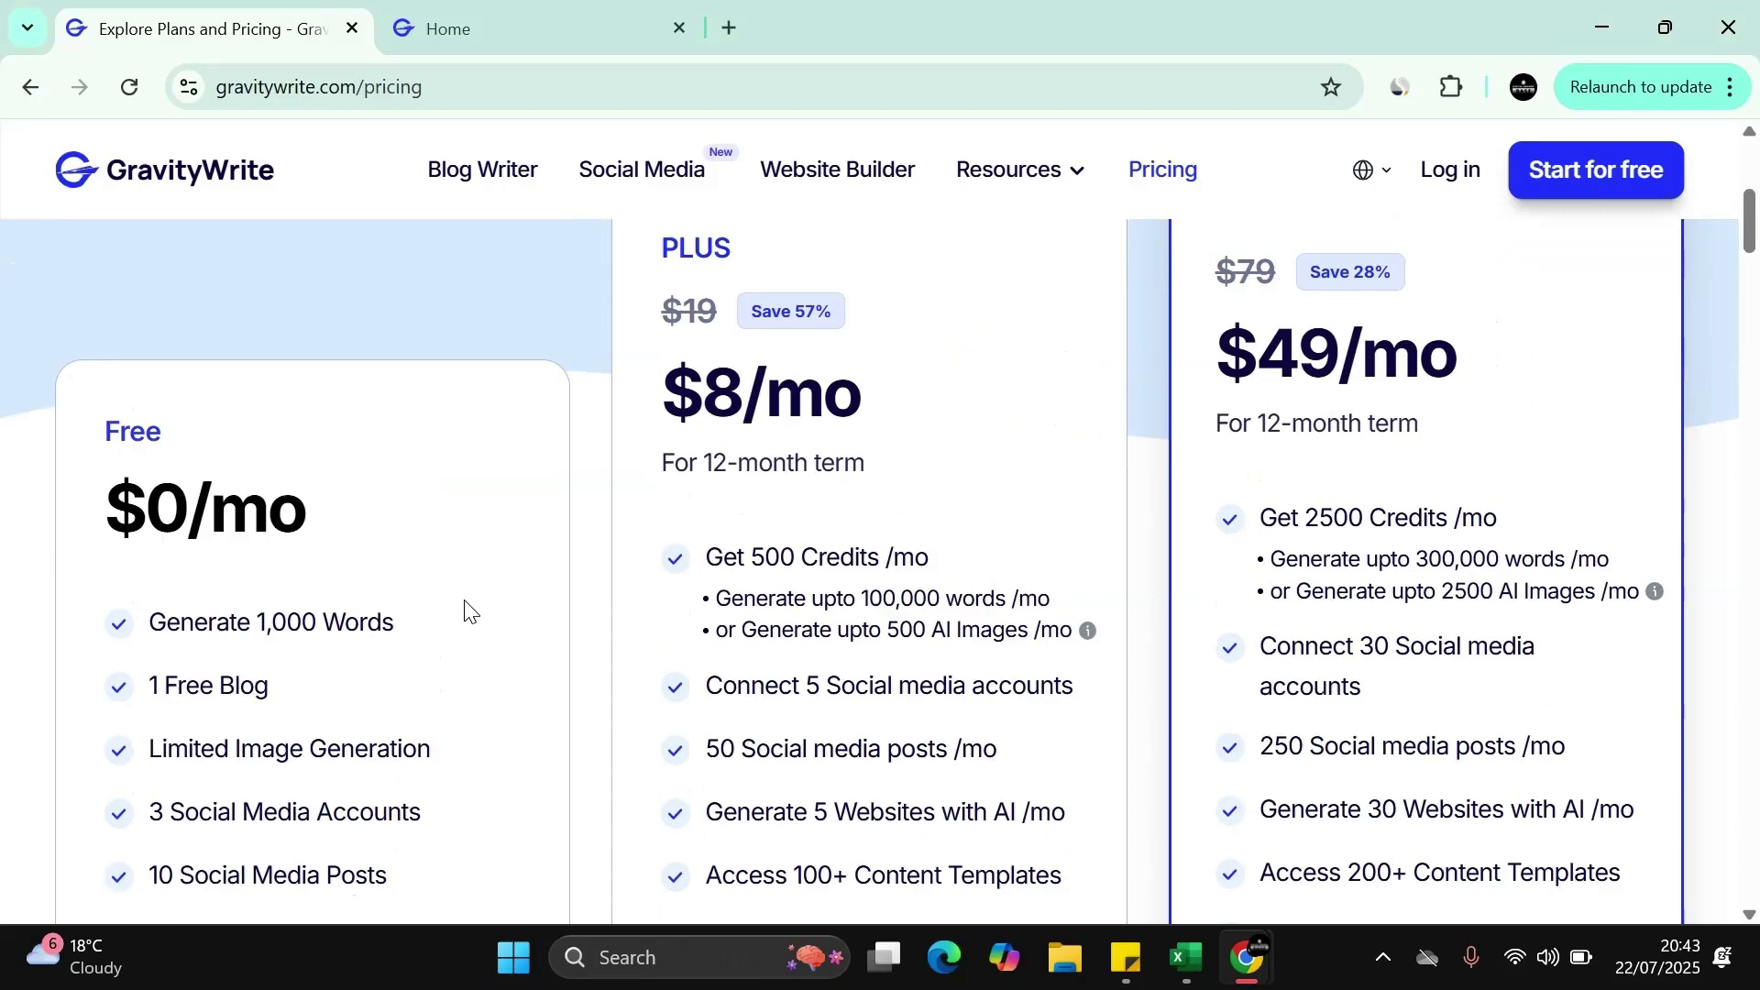
pyautogui.scroll(1, 880, 665)
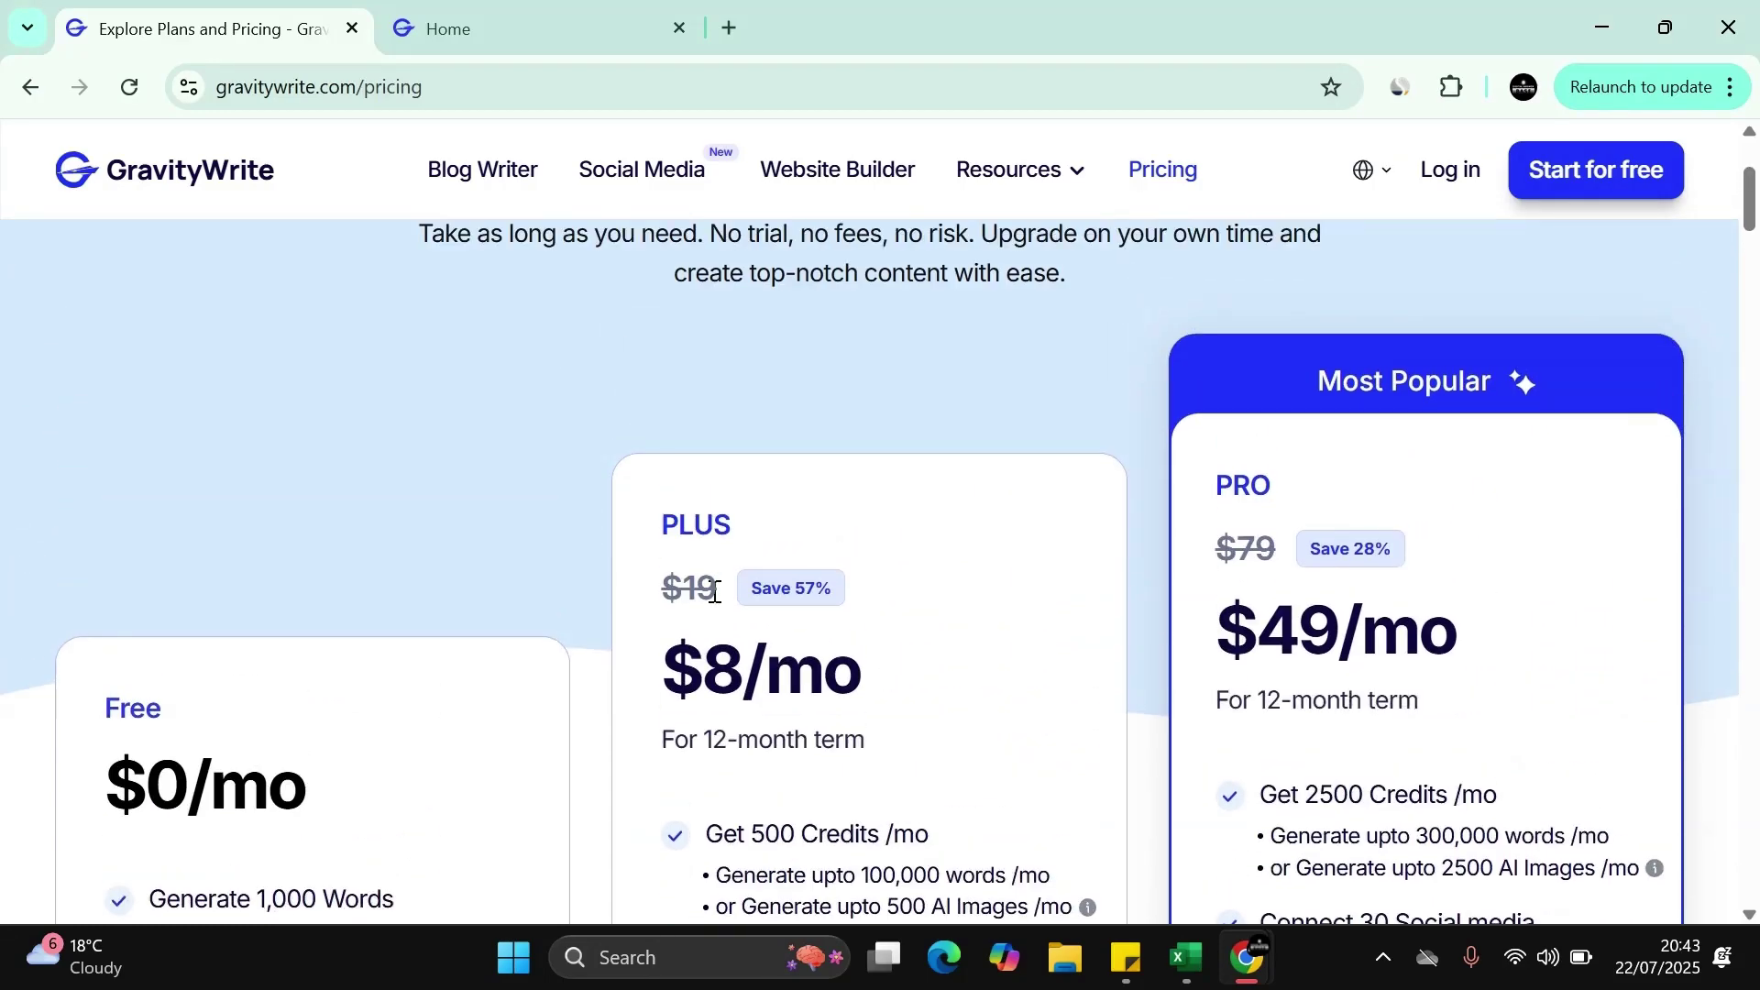
pyautogui.scroll(-1, 694, 692)
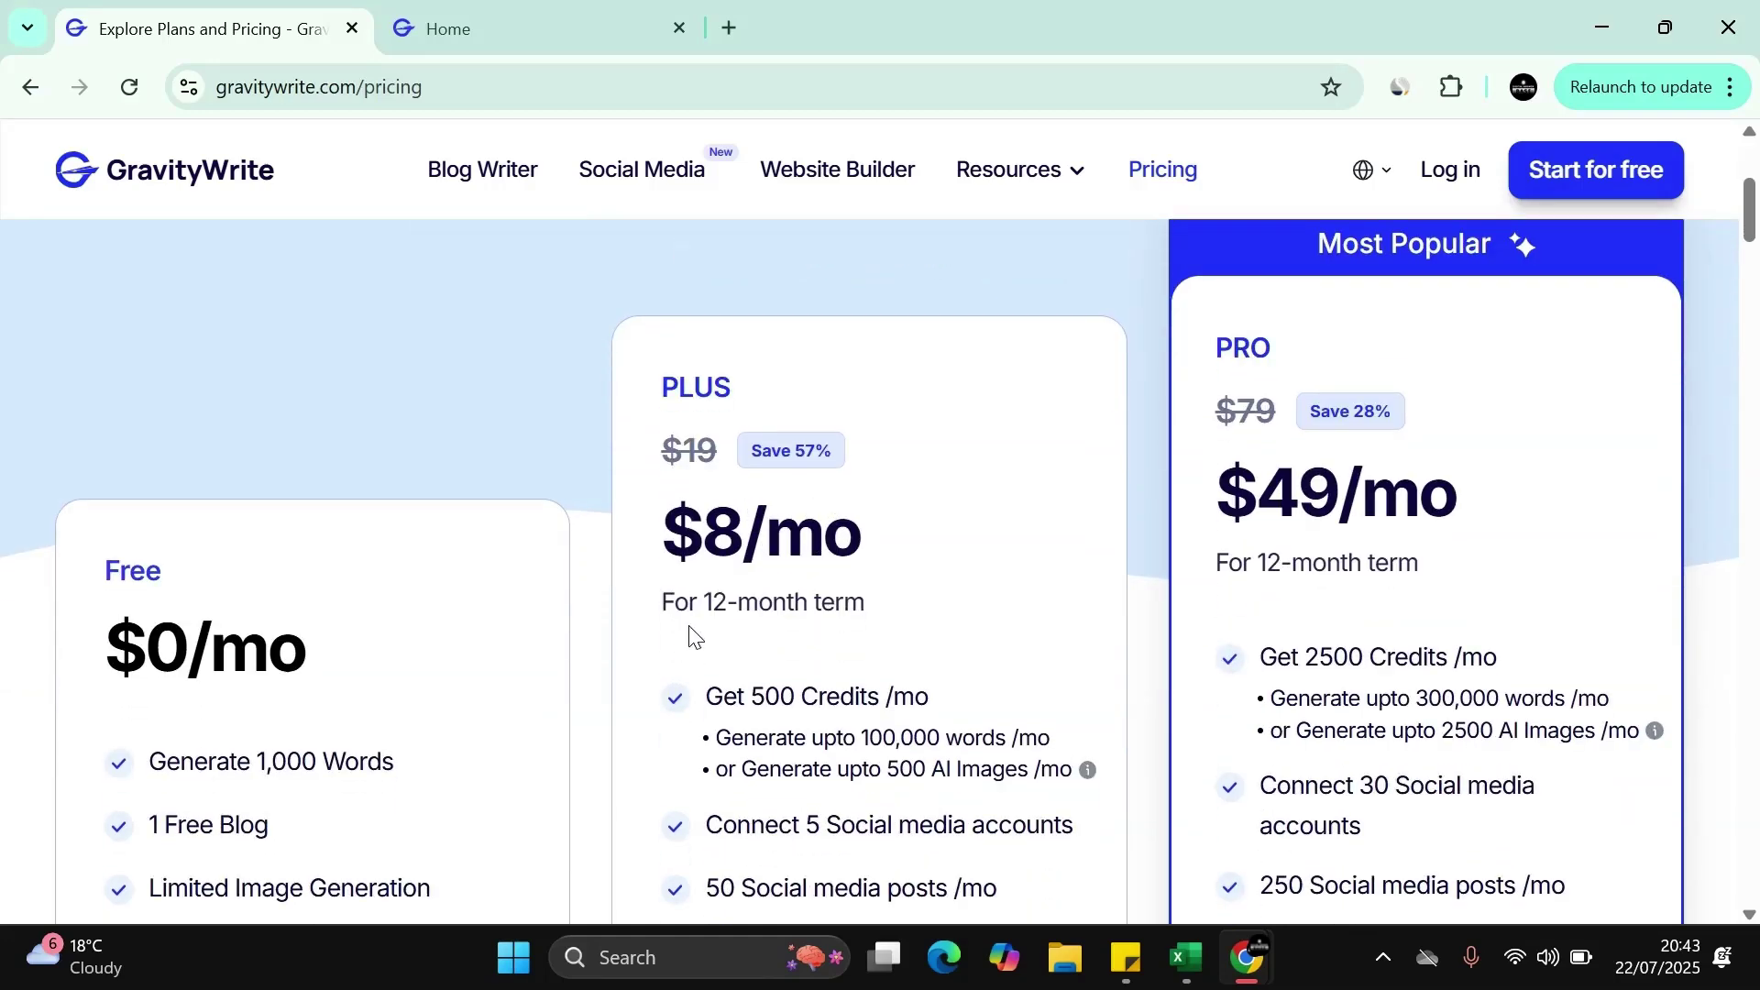
pyautogui.scroll(-1, 830, 610)
pyautogui.scroll(1, 825, 577)
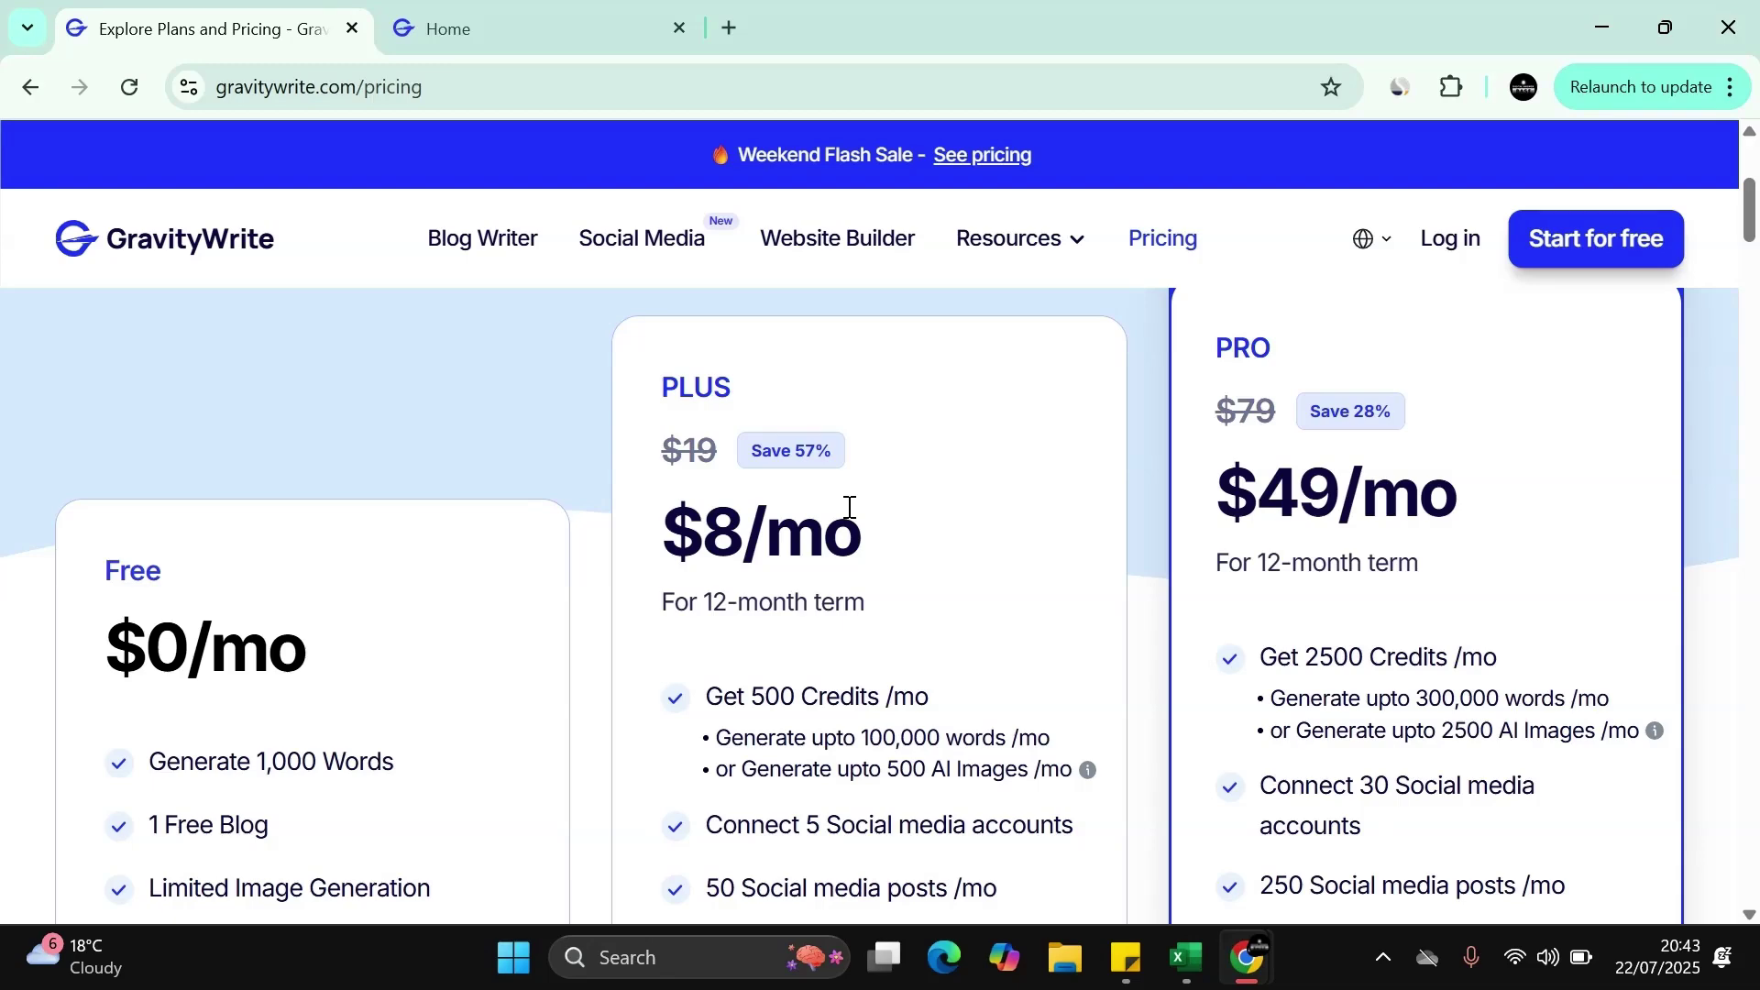
pyautogui.scroll(-2, 825, 496)
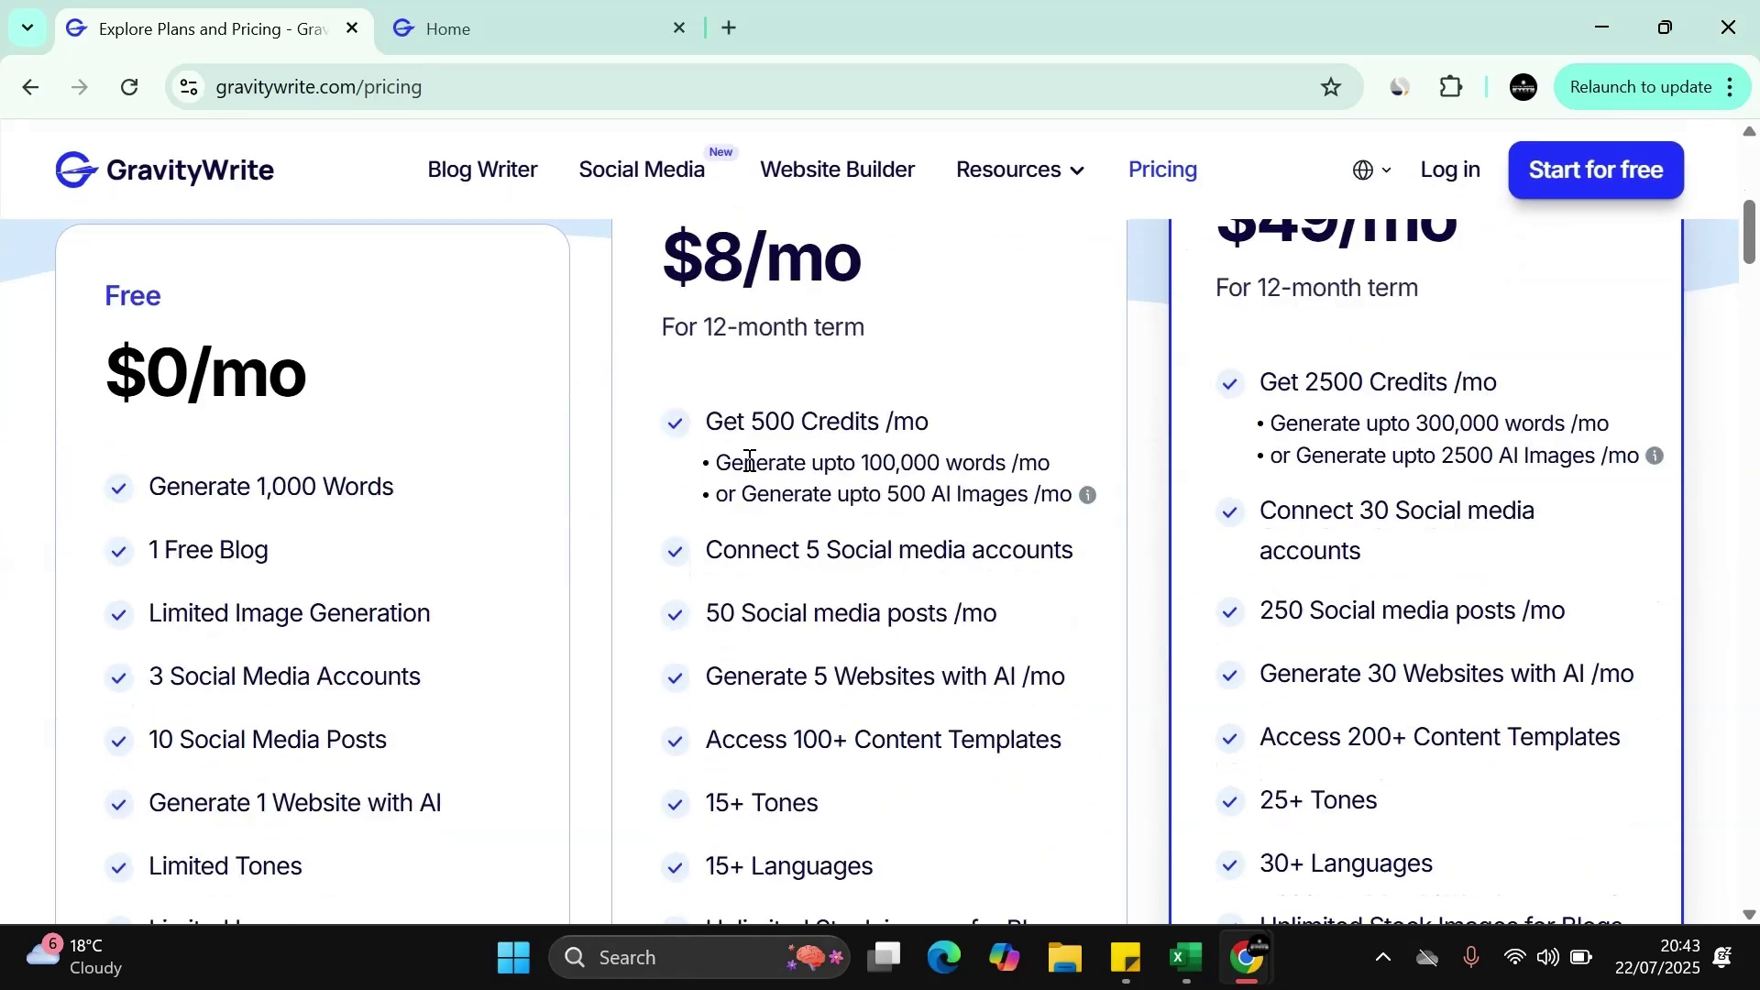
pyautogui.scroll(-1, 850, 454)
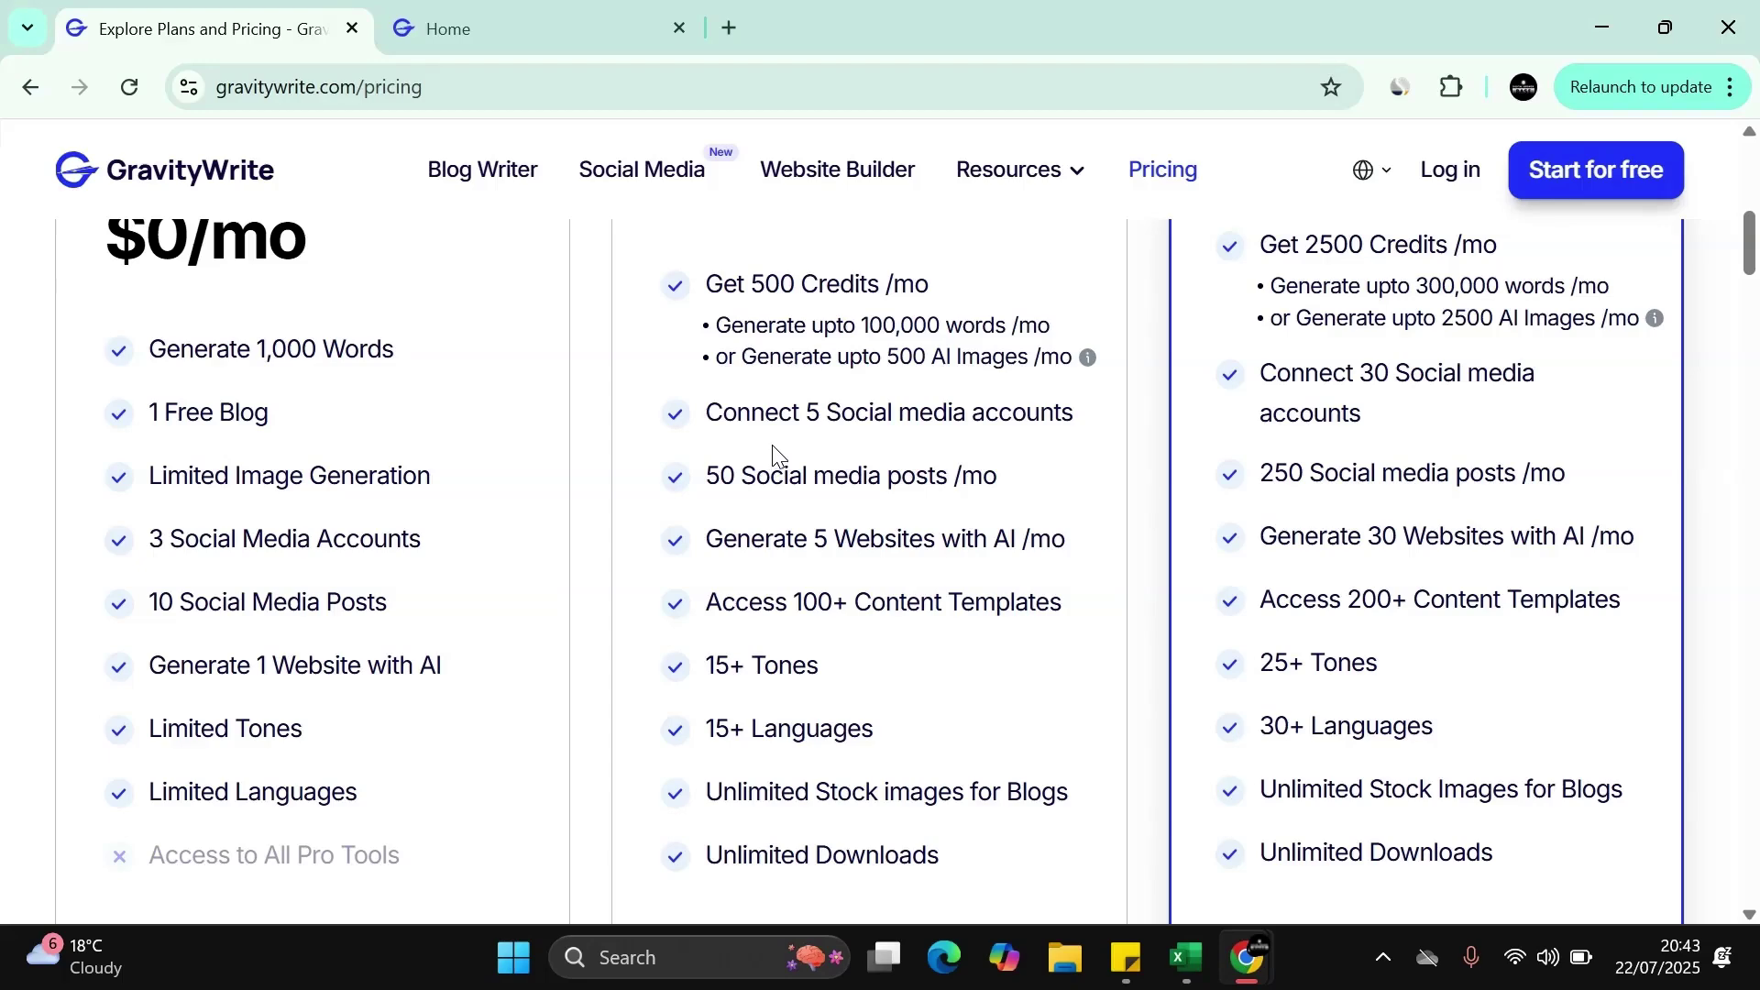
pyautogui.scroll(-2, 757, 438)
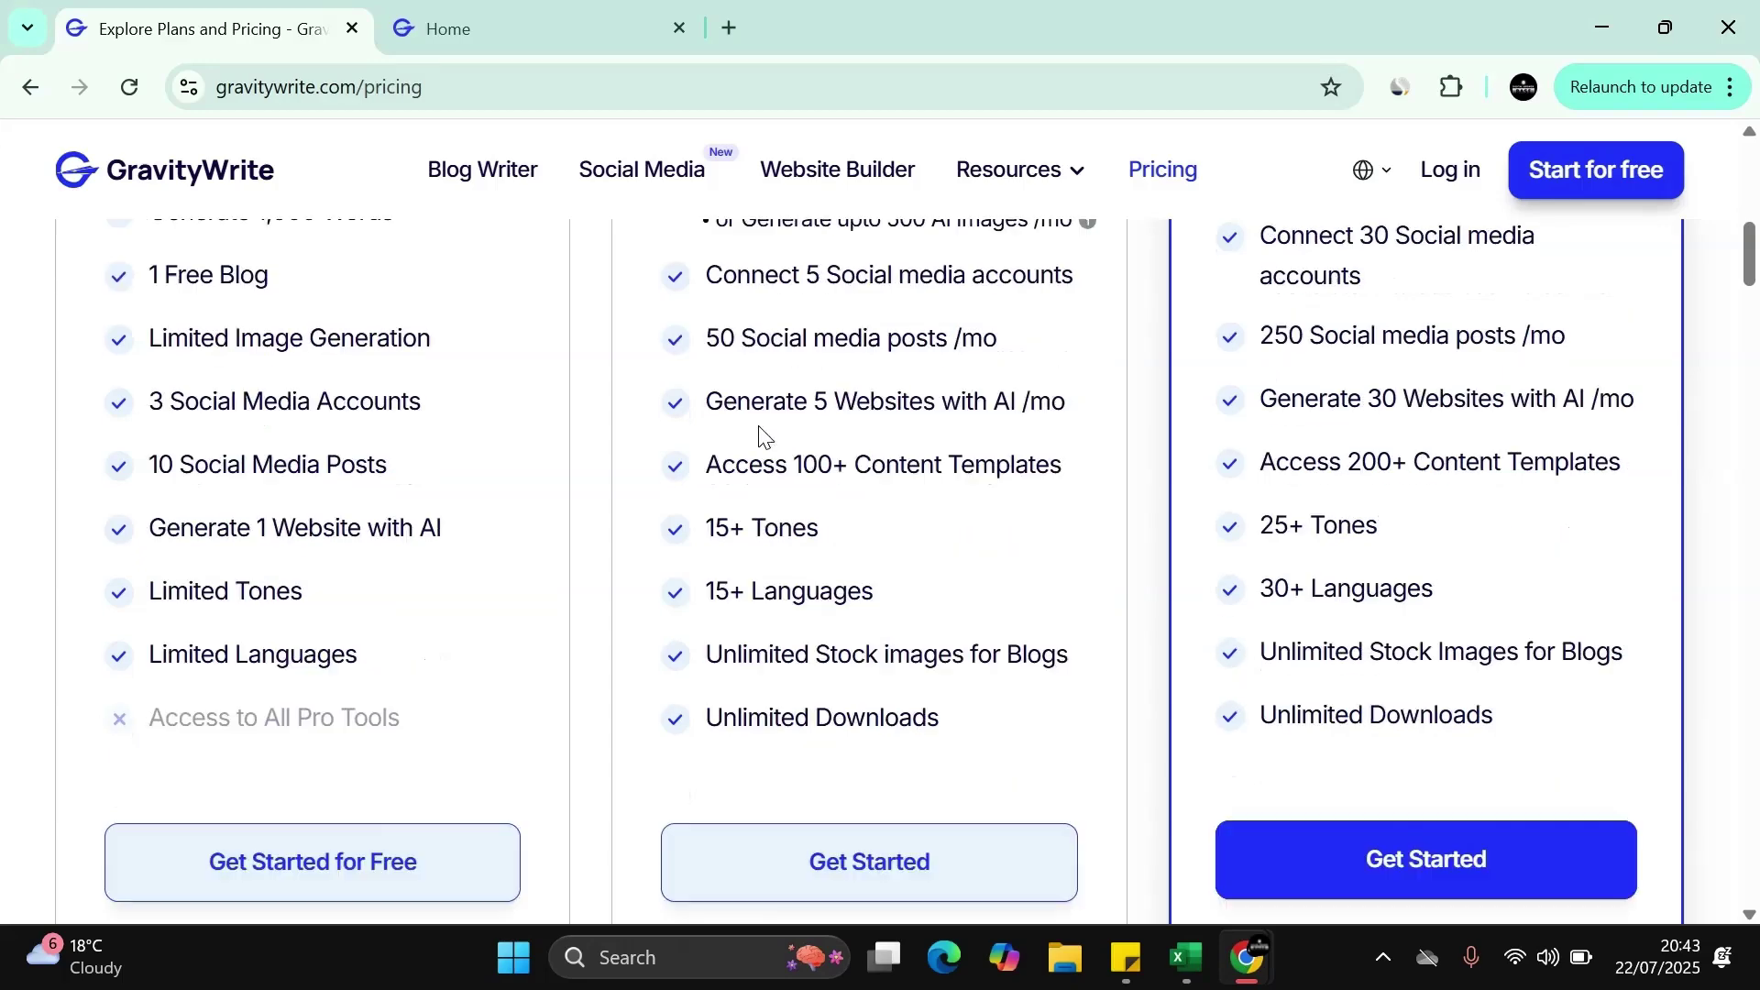
pyautogui.scroll(-3, 747, 421)
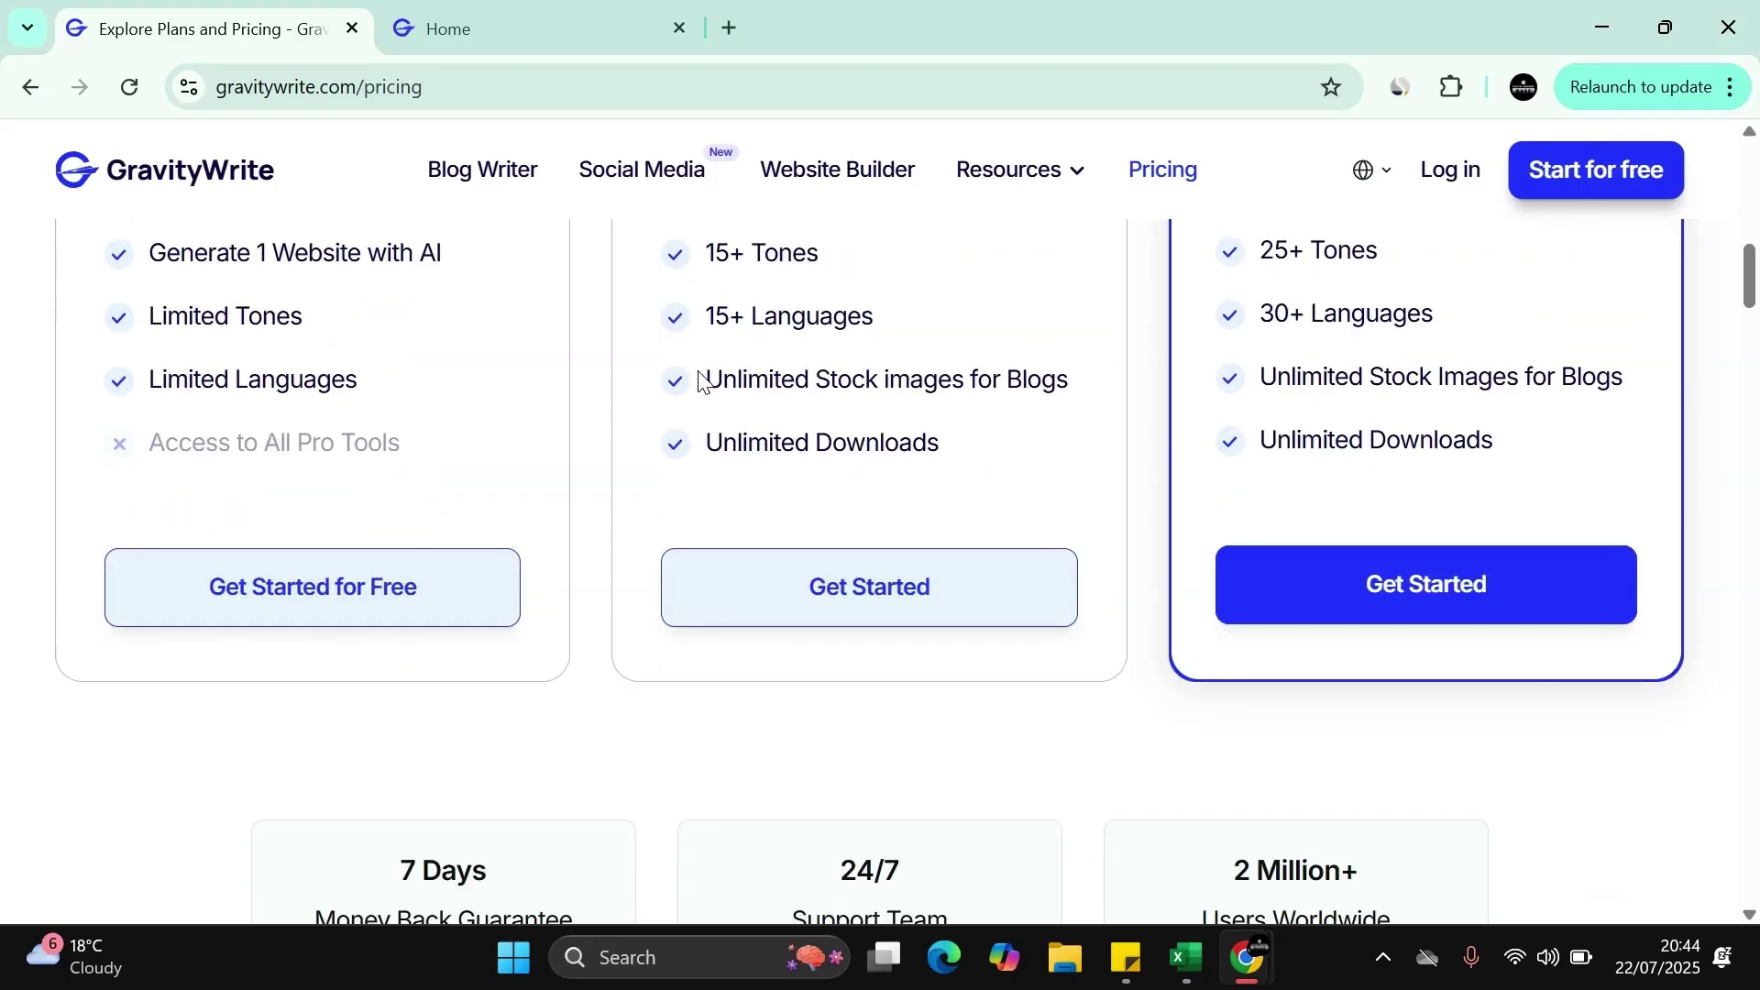
# Highlight the PLUS 'Unlimited Stock images for Blogs' feature and review the remaining plan features
pyautogui.moveTo(725, 383); pyautogui.dragTo(1087, 401)
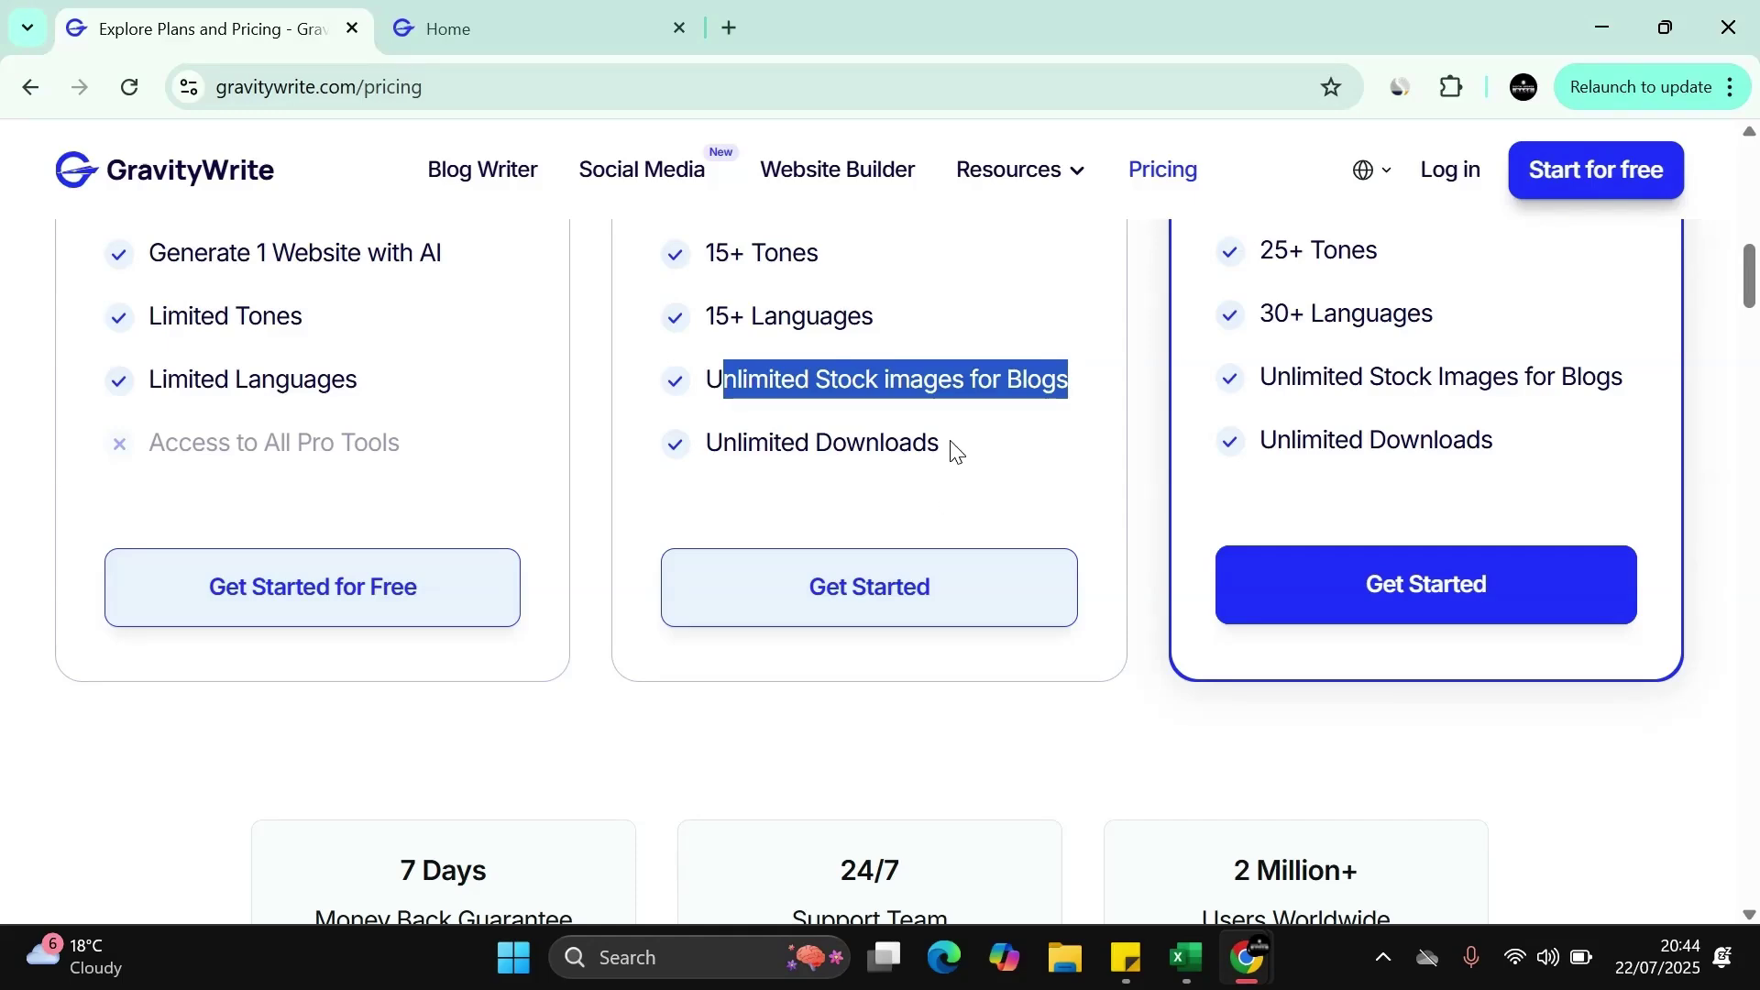
pyautogui.scroll(10, 956, 451)
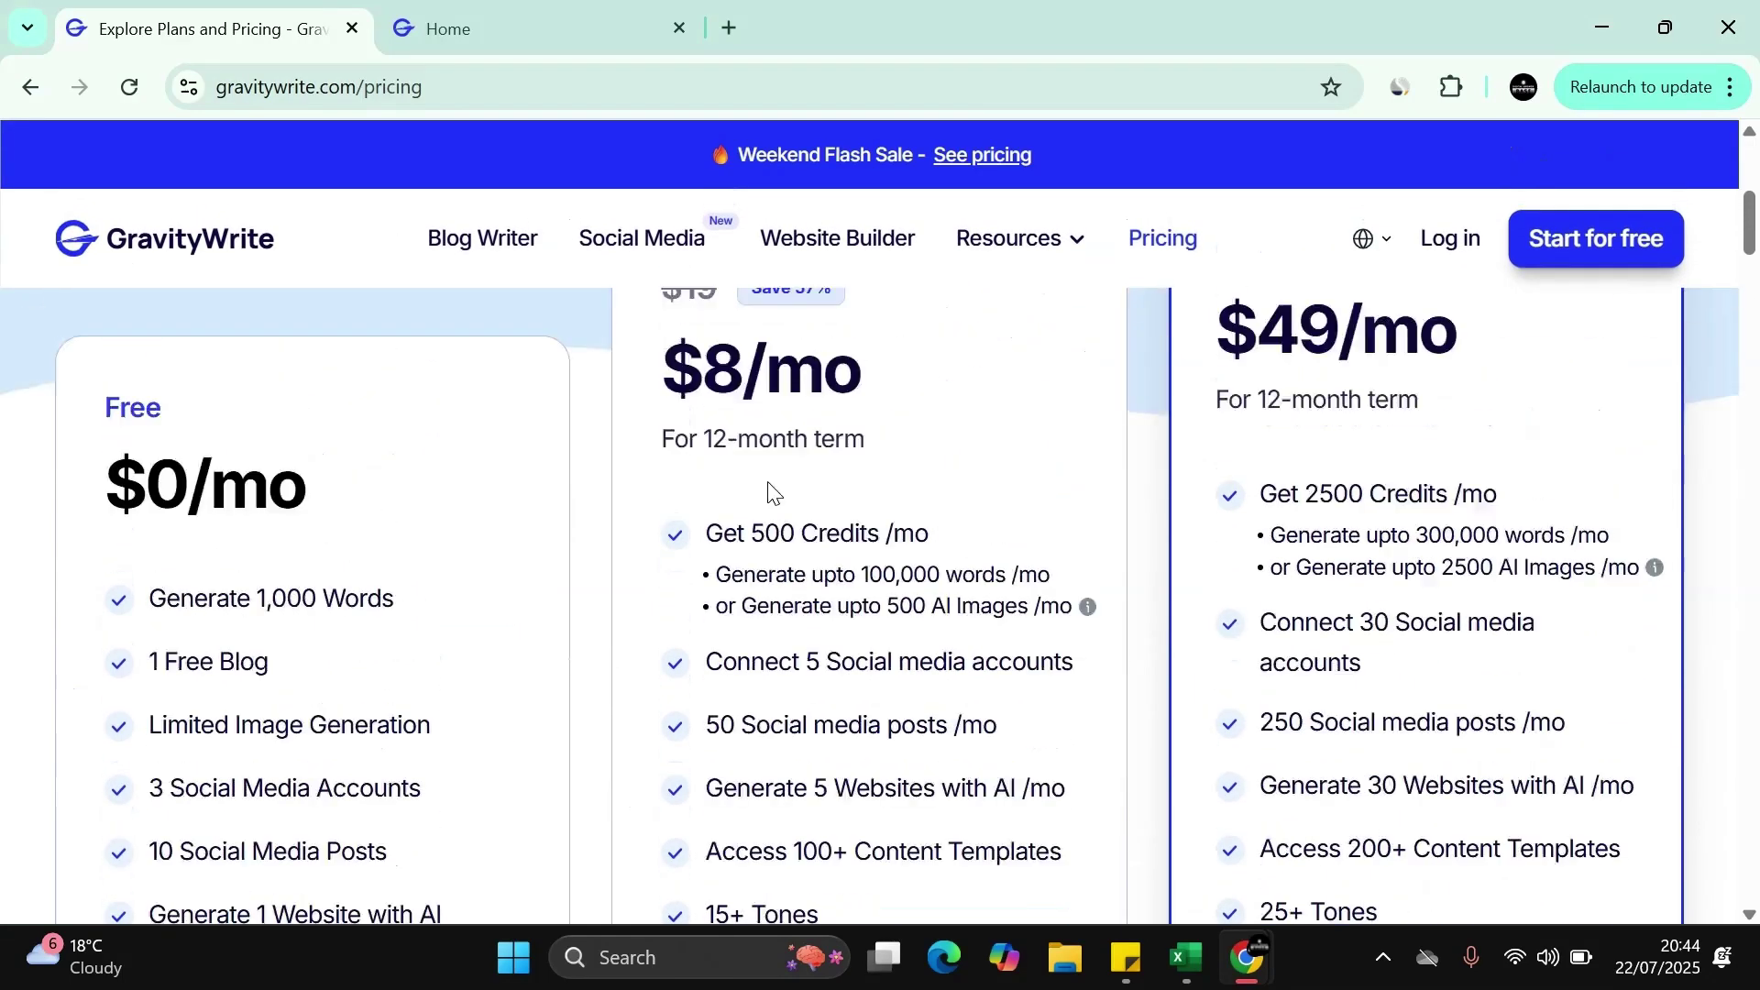
pyautogui.scroll(-2, 754, 657)
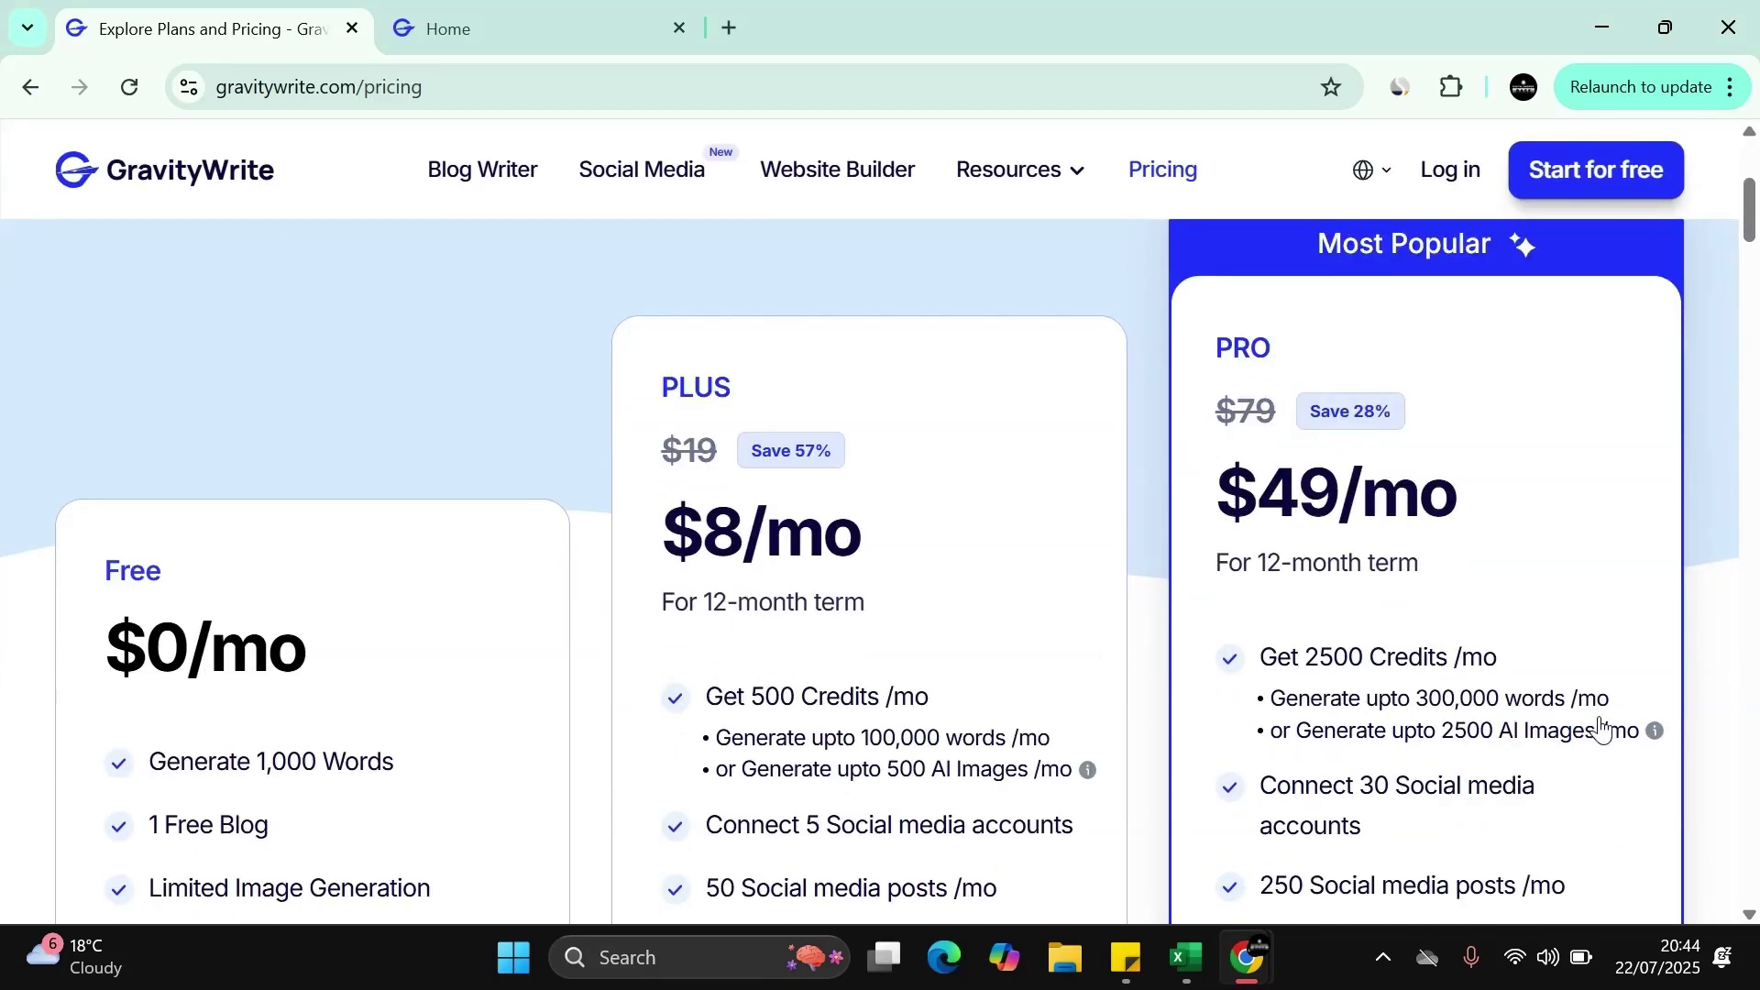
pyautogui.scroll(3, 1599, 725)
pyautogui.scroll(-2, 1537, 655)
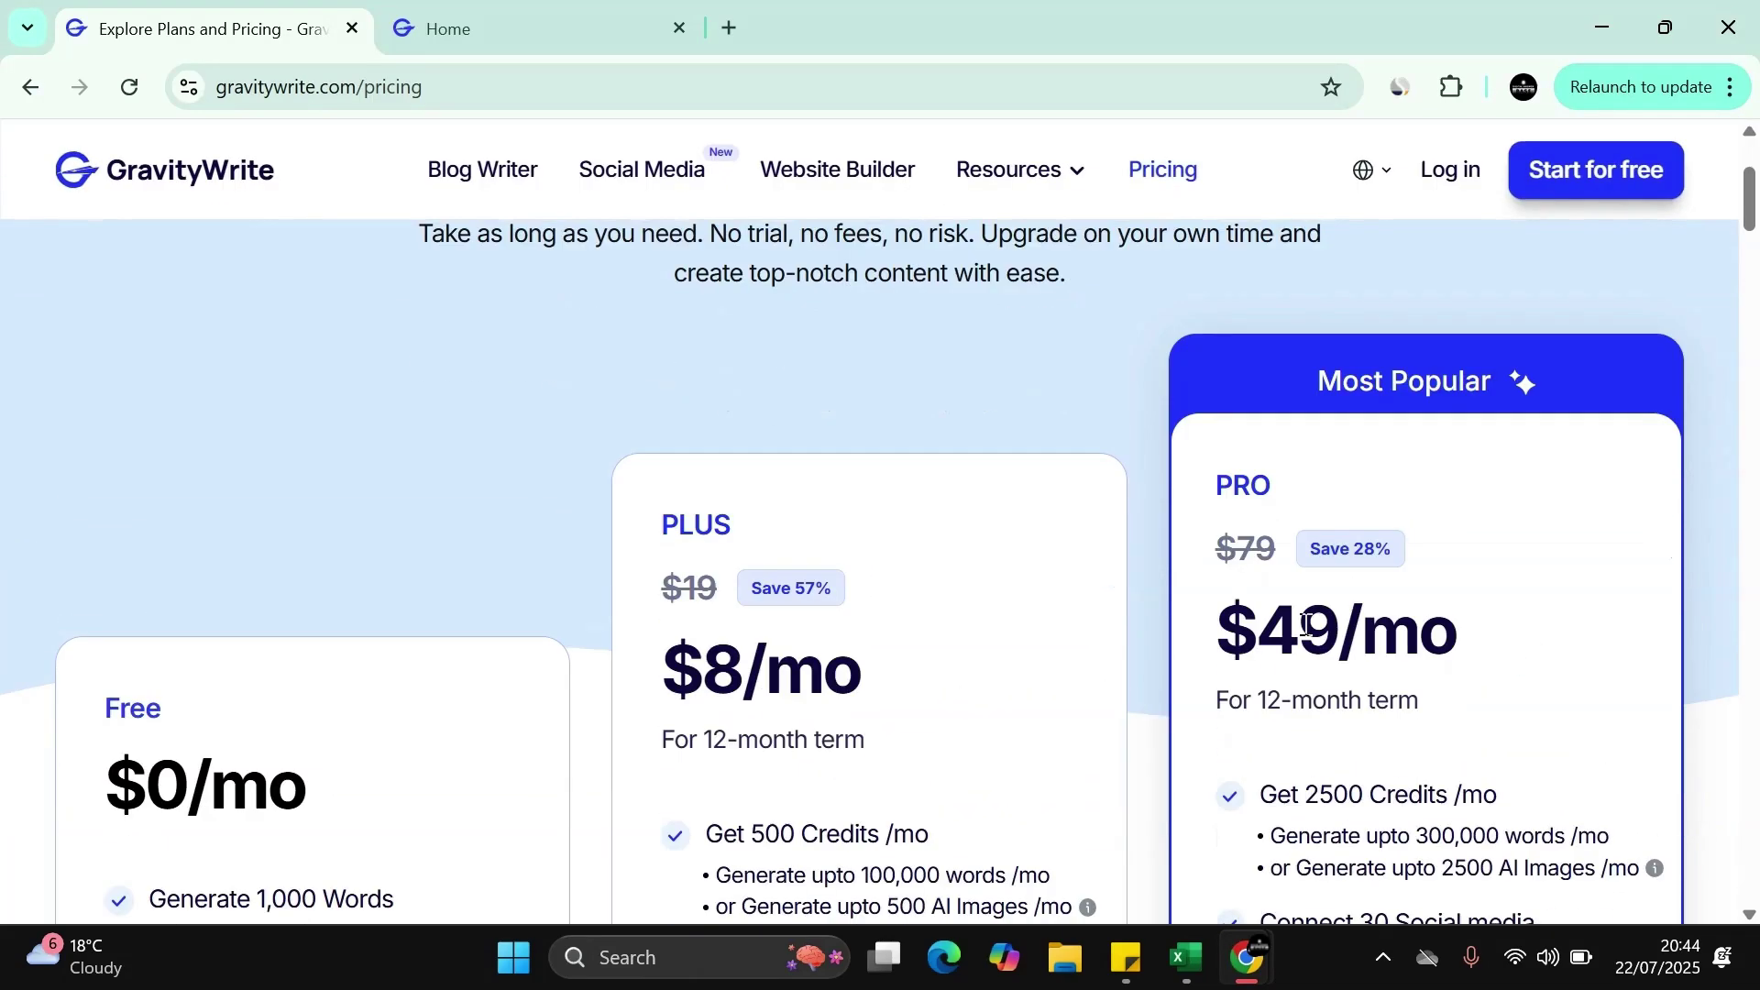
pyautogui.scroll(-2, 1296, 516)
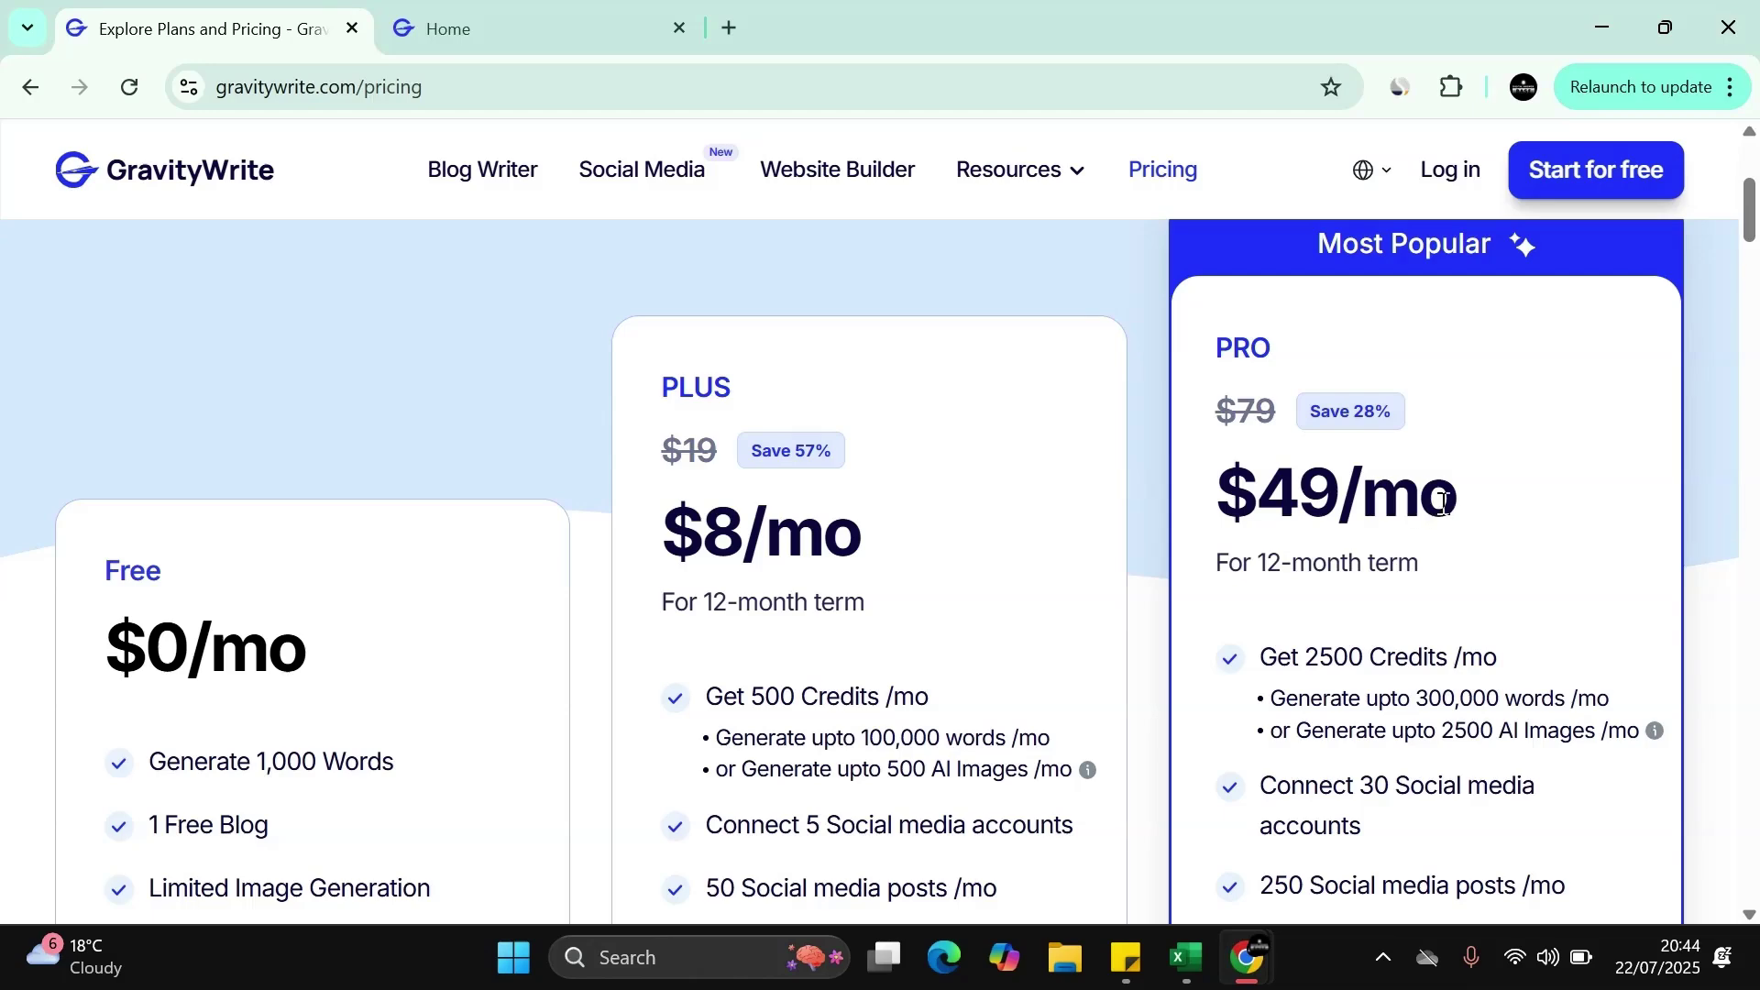
pyautogui.scroll(-5, 1444, 503)
pyautogui.scroll(2, 1376, 495)
pyautogui.scroll(-3, 1462, 570)
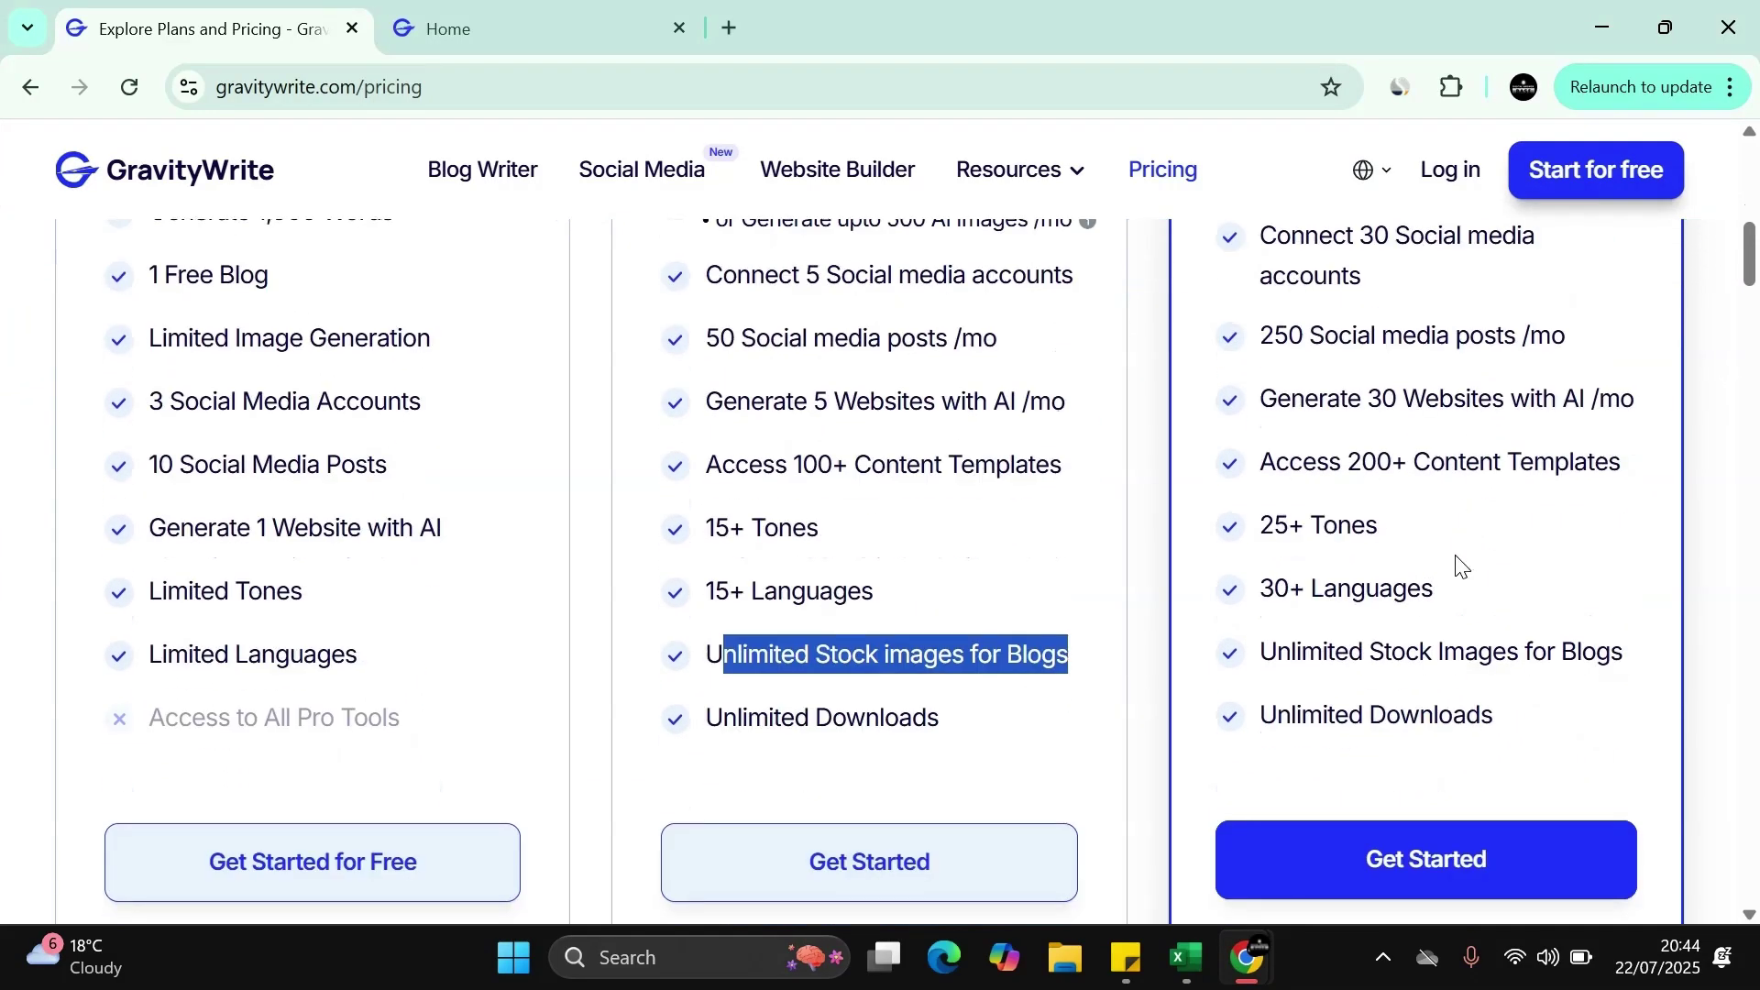
pyautogui.scroll(-6, 1462, 570)
pyautogui.scroll(2, 1465, 561)
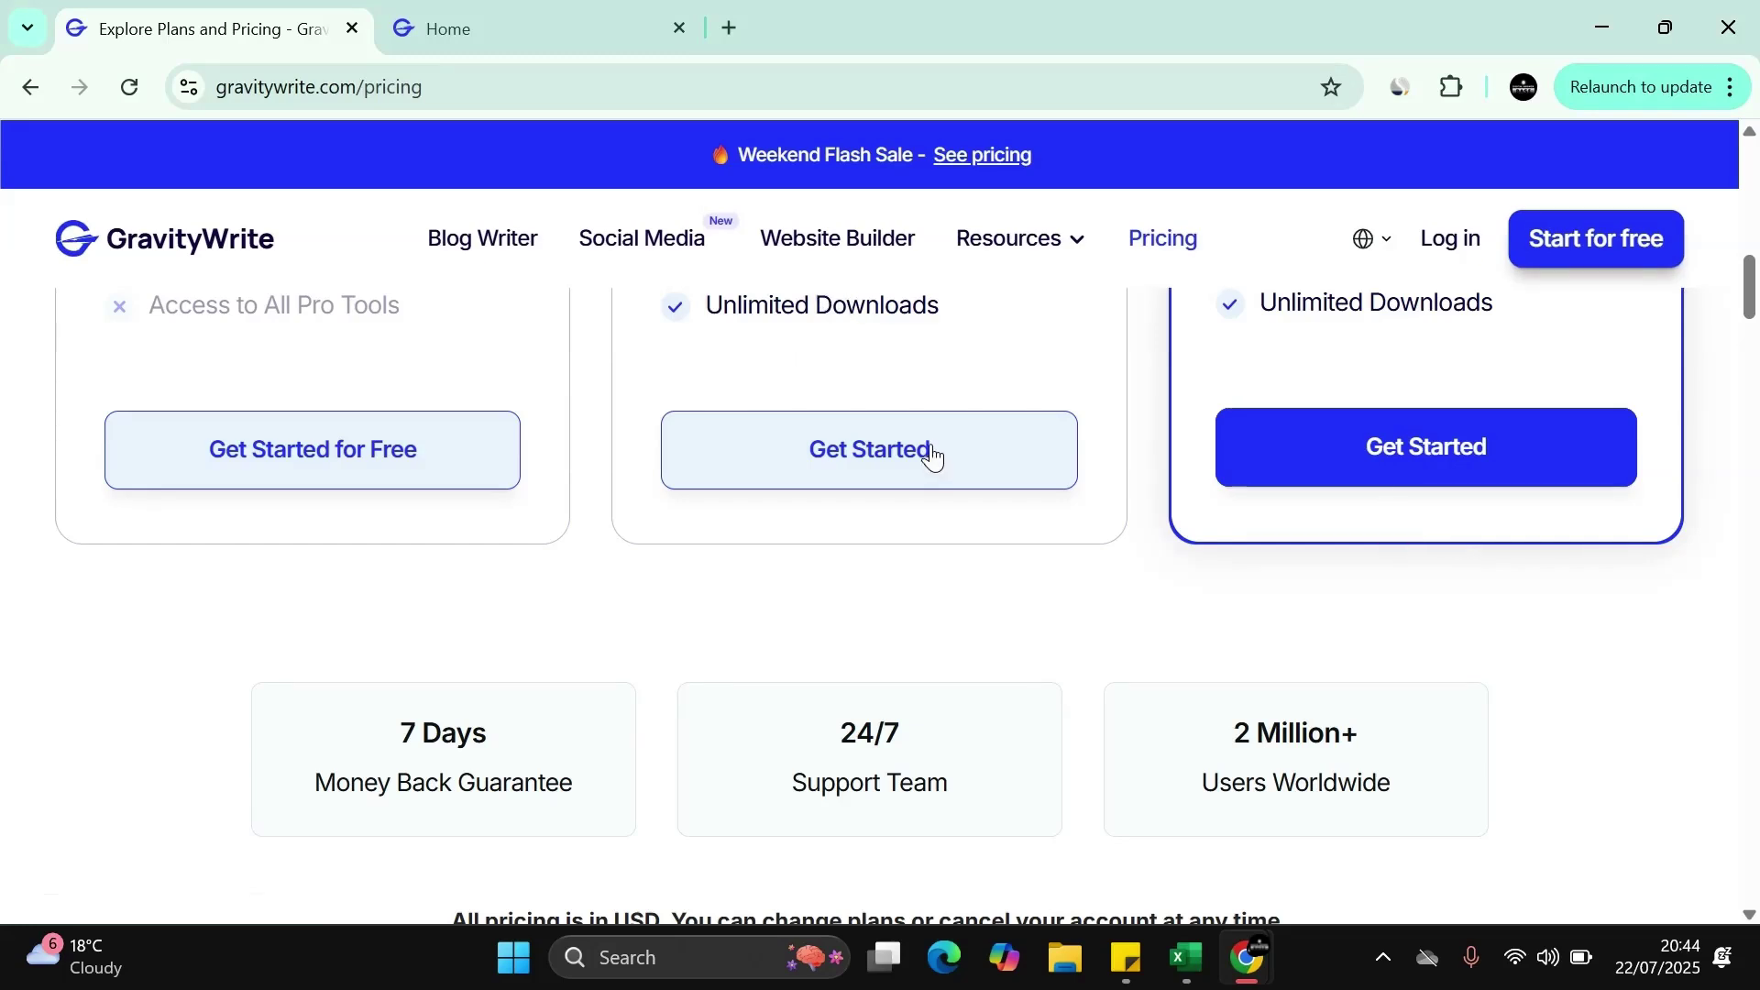
# Go back to the Home dashboard, browse Popular Tools, and open then close the Feedback panel
pyautogui.click(531, 23)
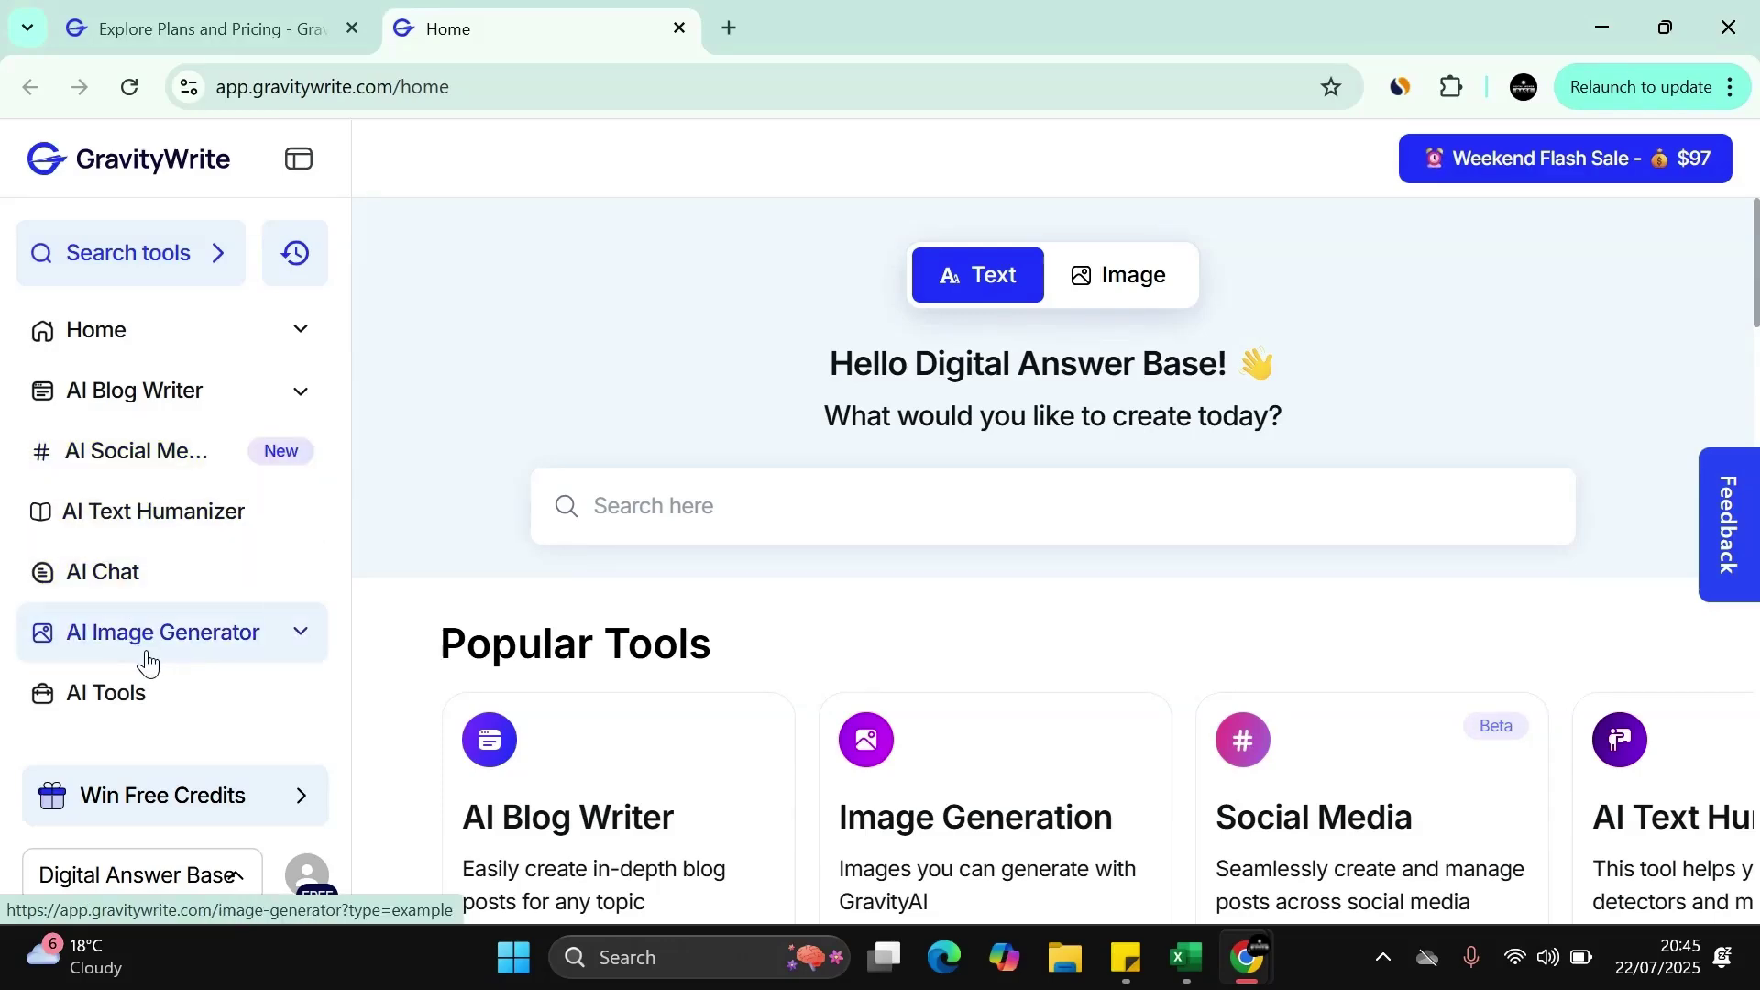
pyautogui.scroll(-5, 672, 511)
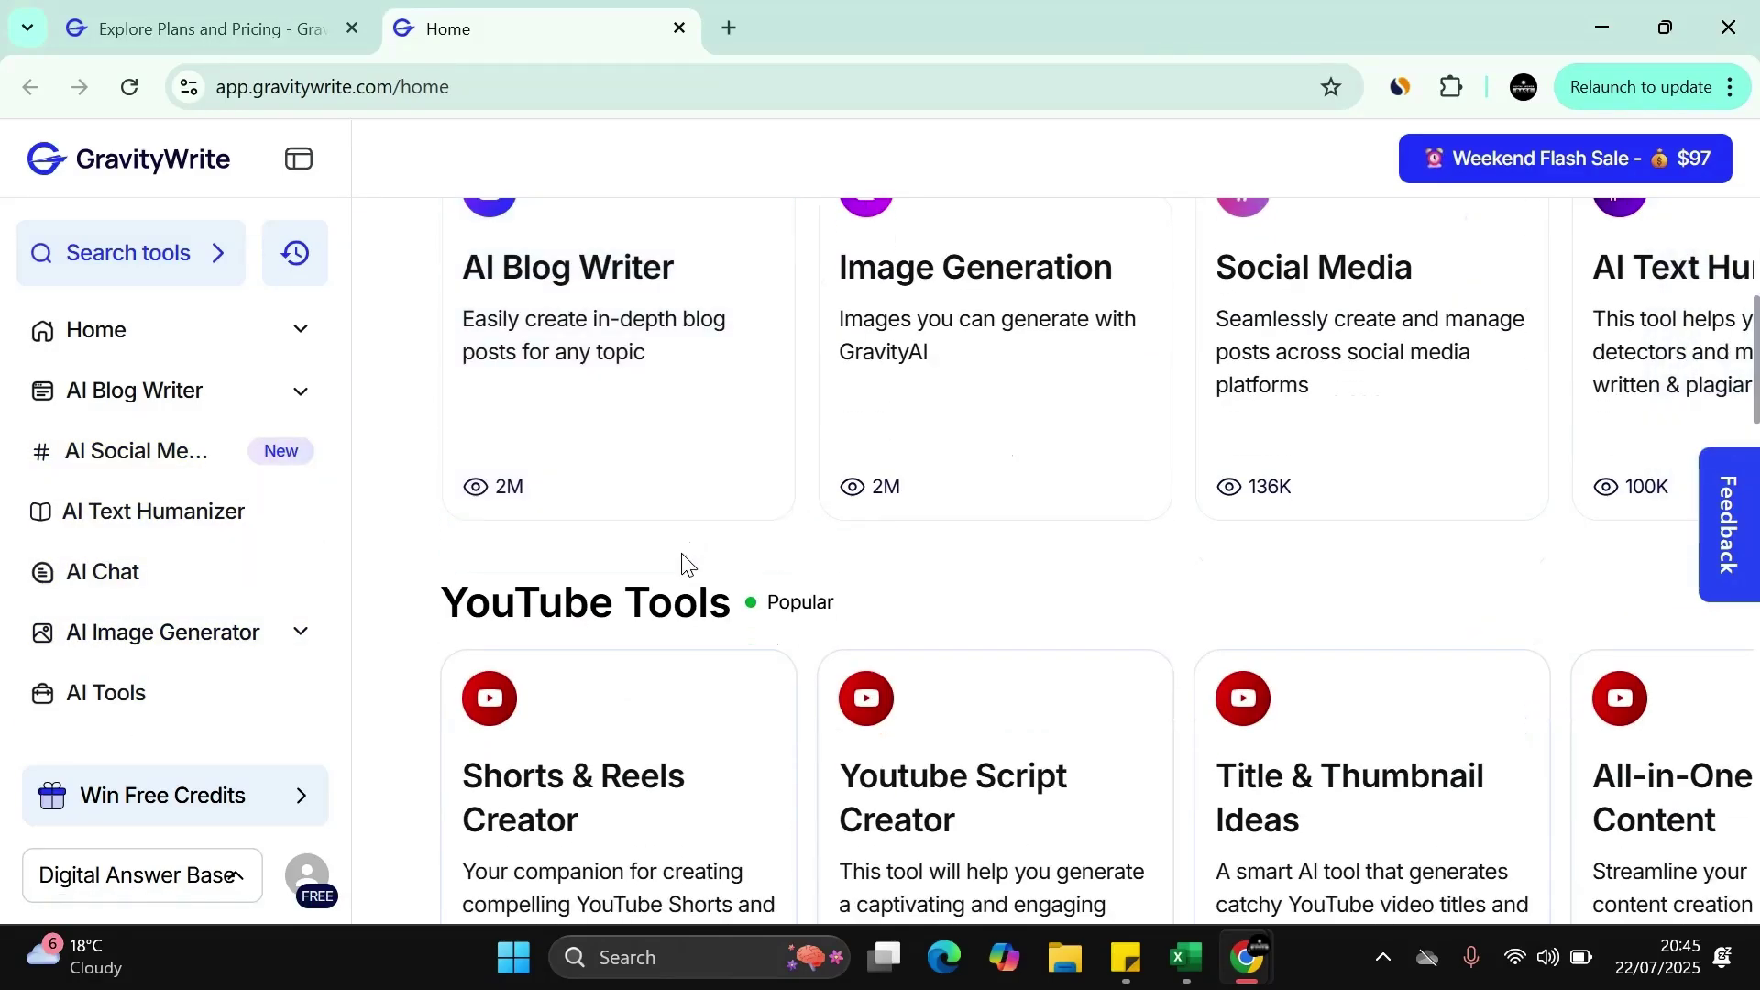
pyautogui.scroll(3, 729, 564)
pyautogui.scroll(3, 1592, 542)
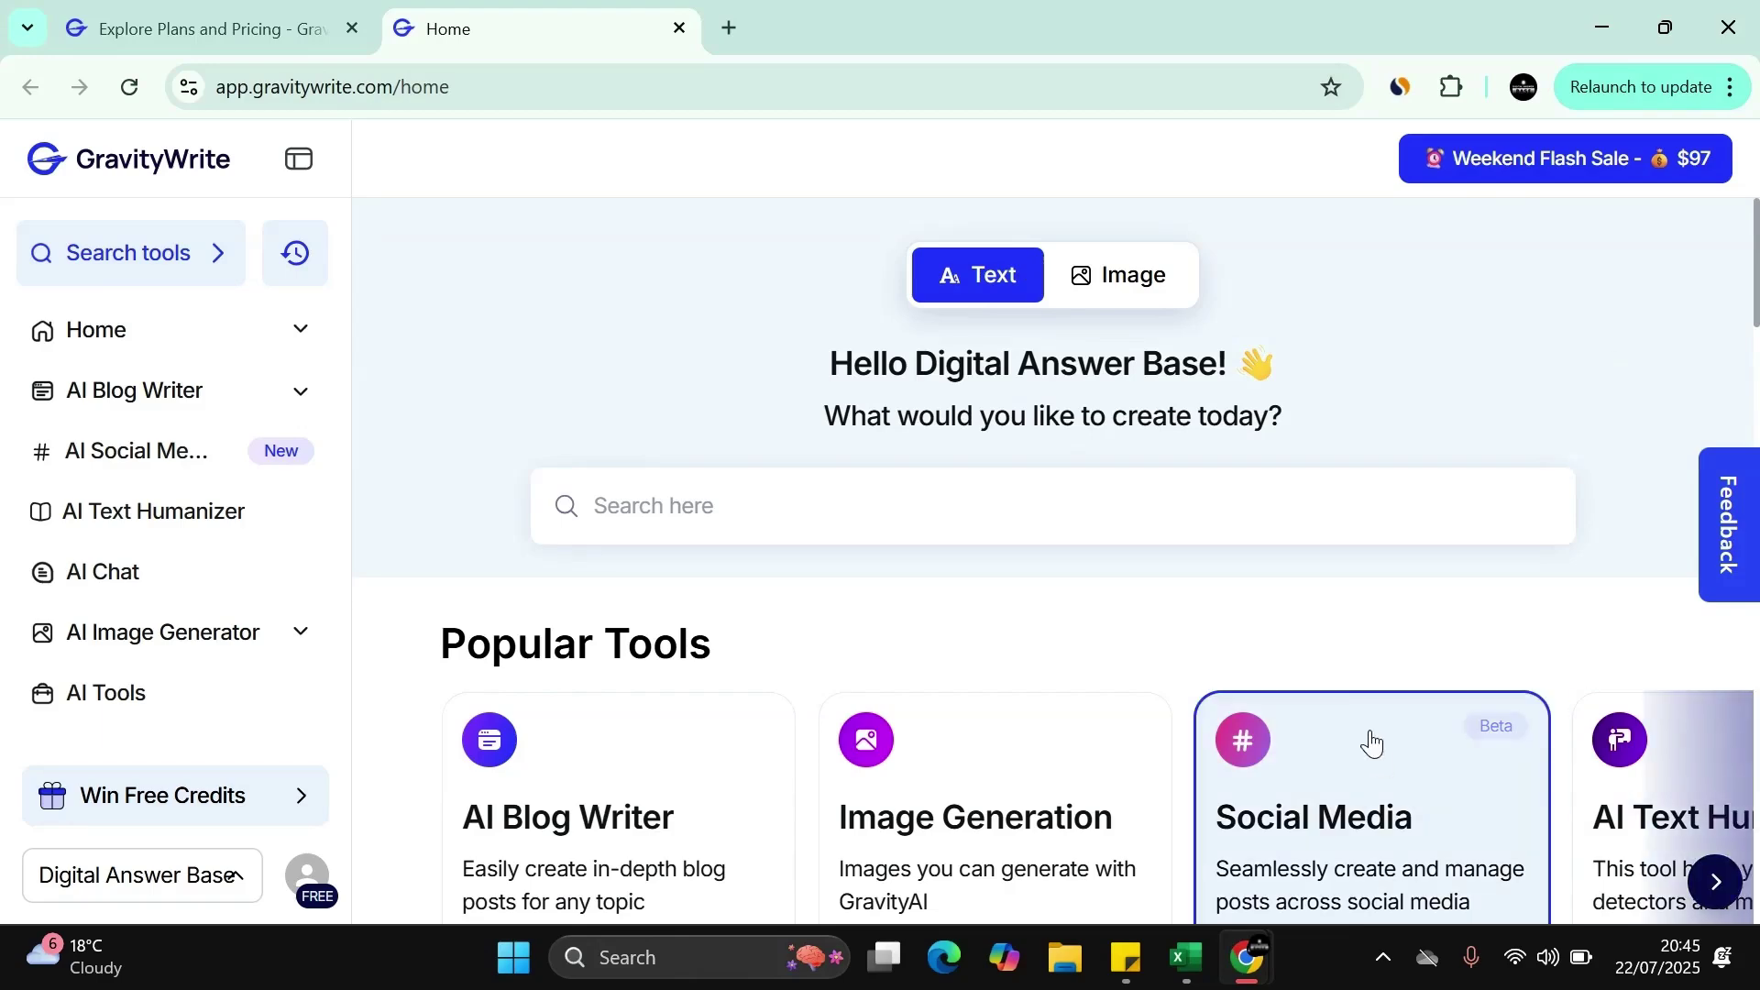
pyautogui.scroll(-1, 1363, 708)
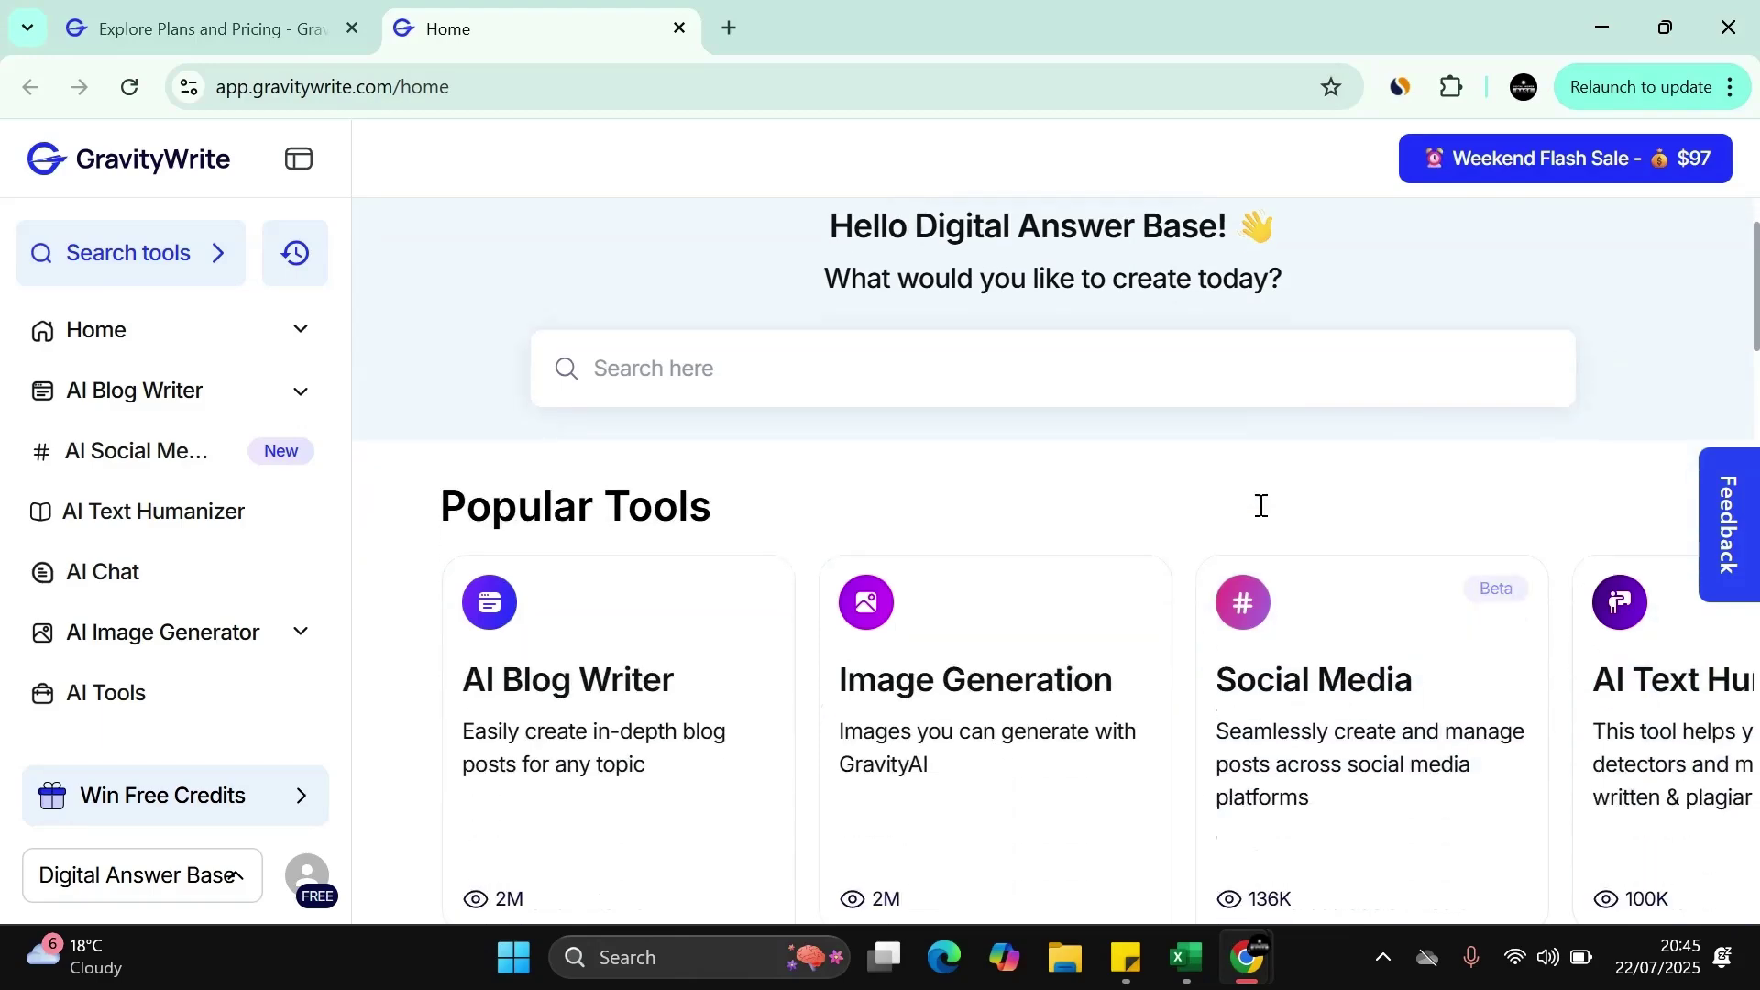
pyautogui.click(1729, 539)
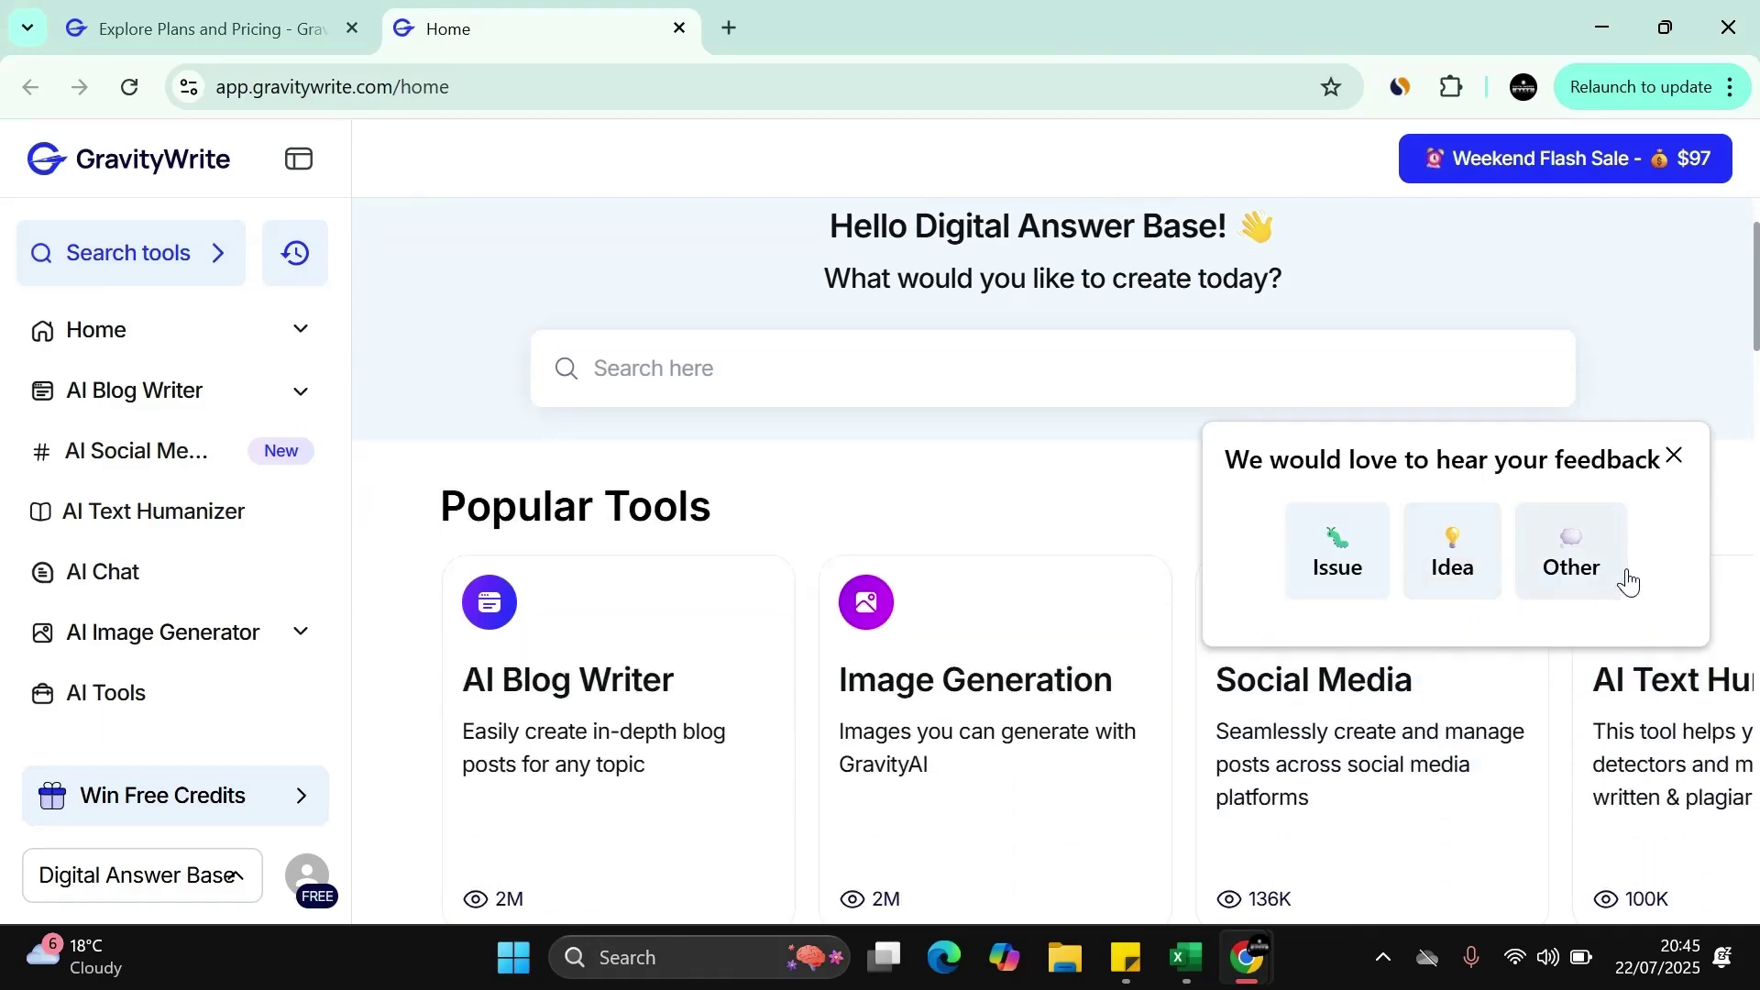
pyautogui.click(1673, 458)
pyautogui.scroll(-3, 1412, 523)
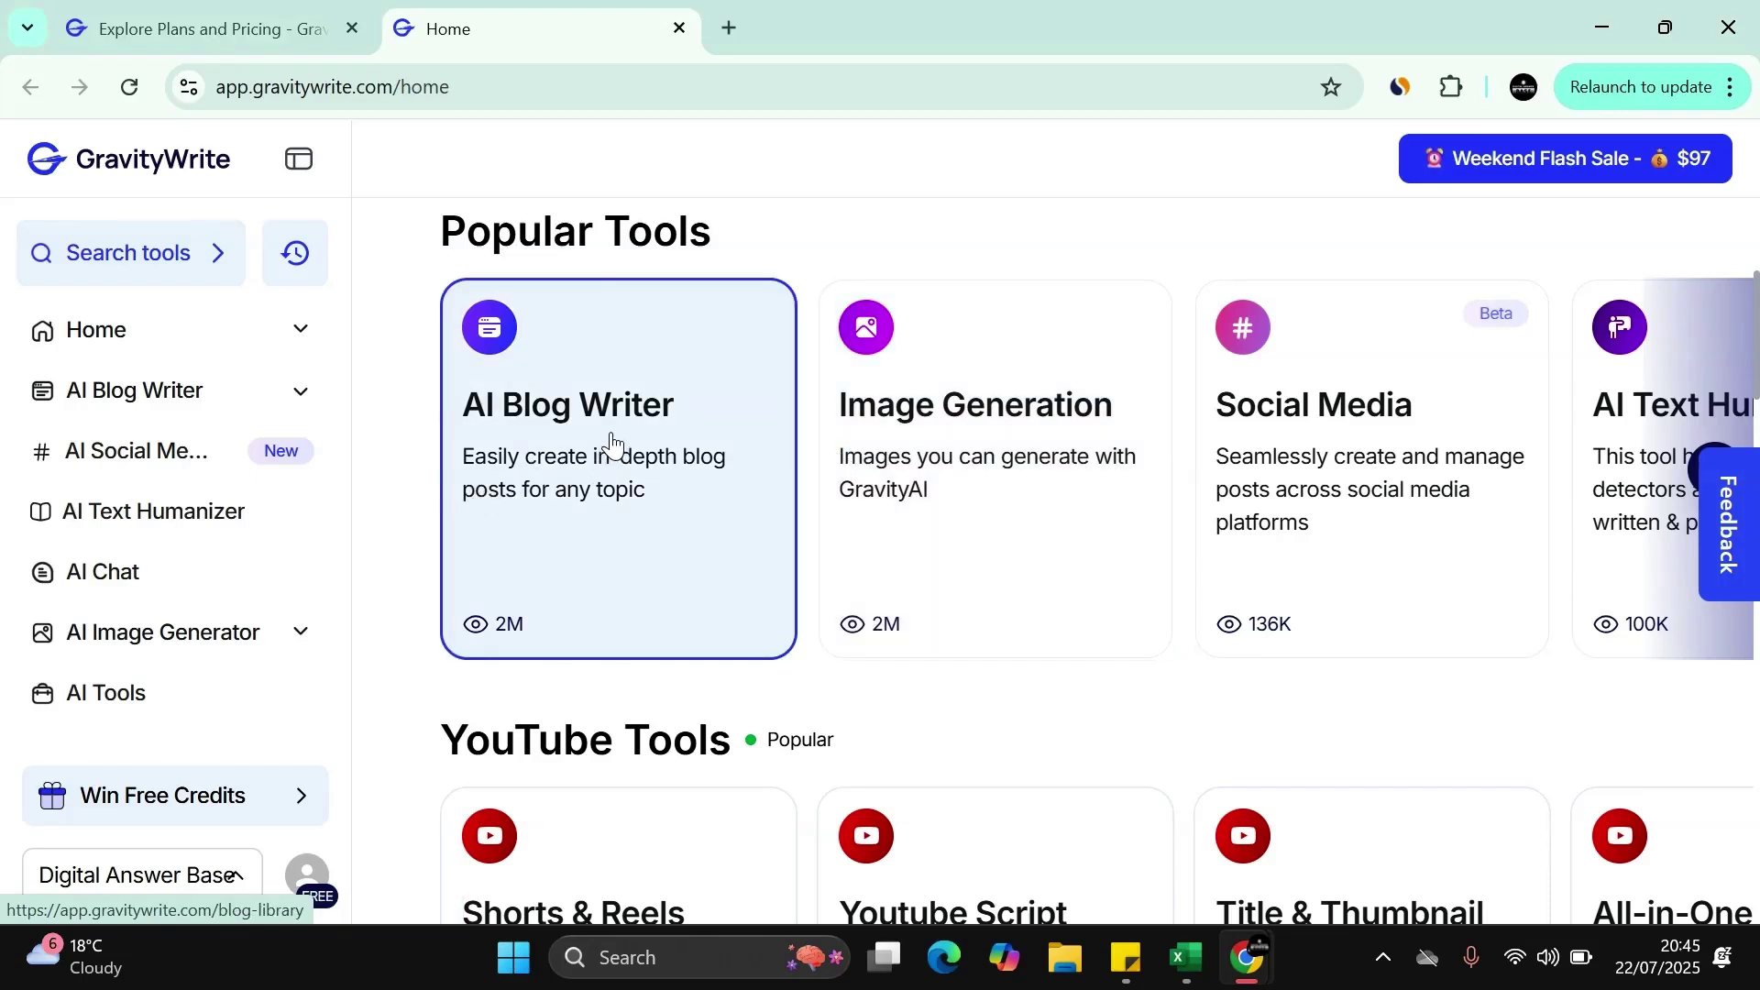
pyautogui.click(542, 452)
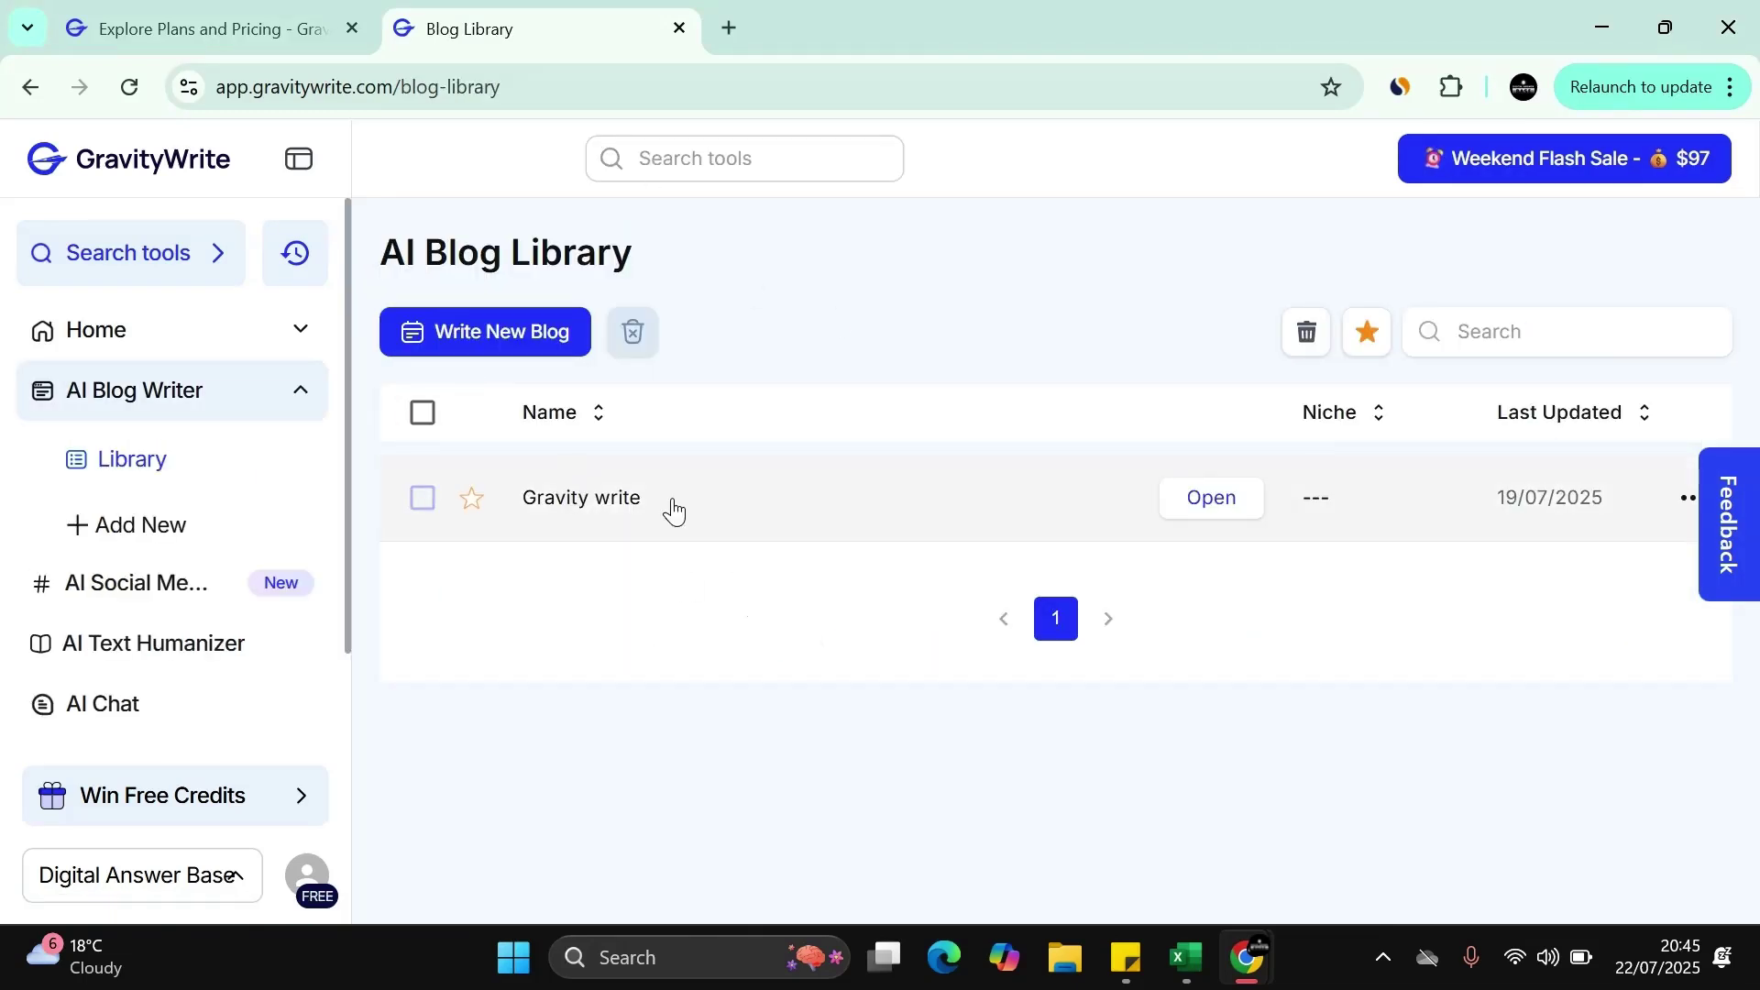
pyautogui.click(509, 346)
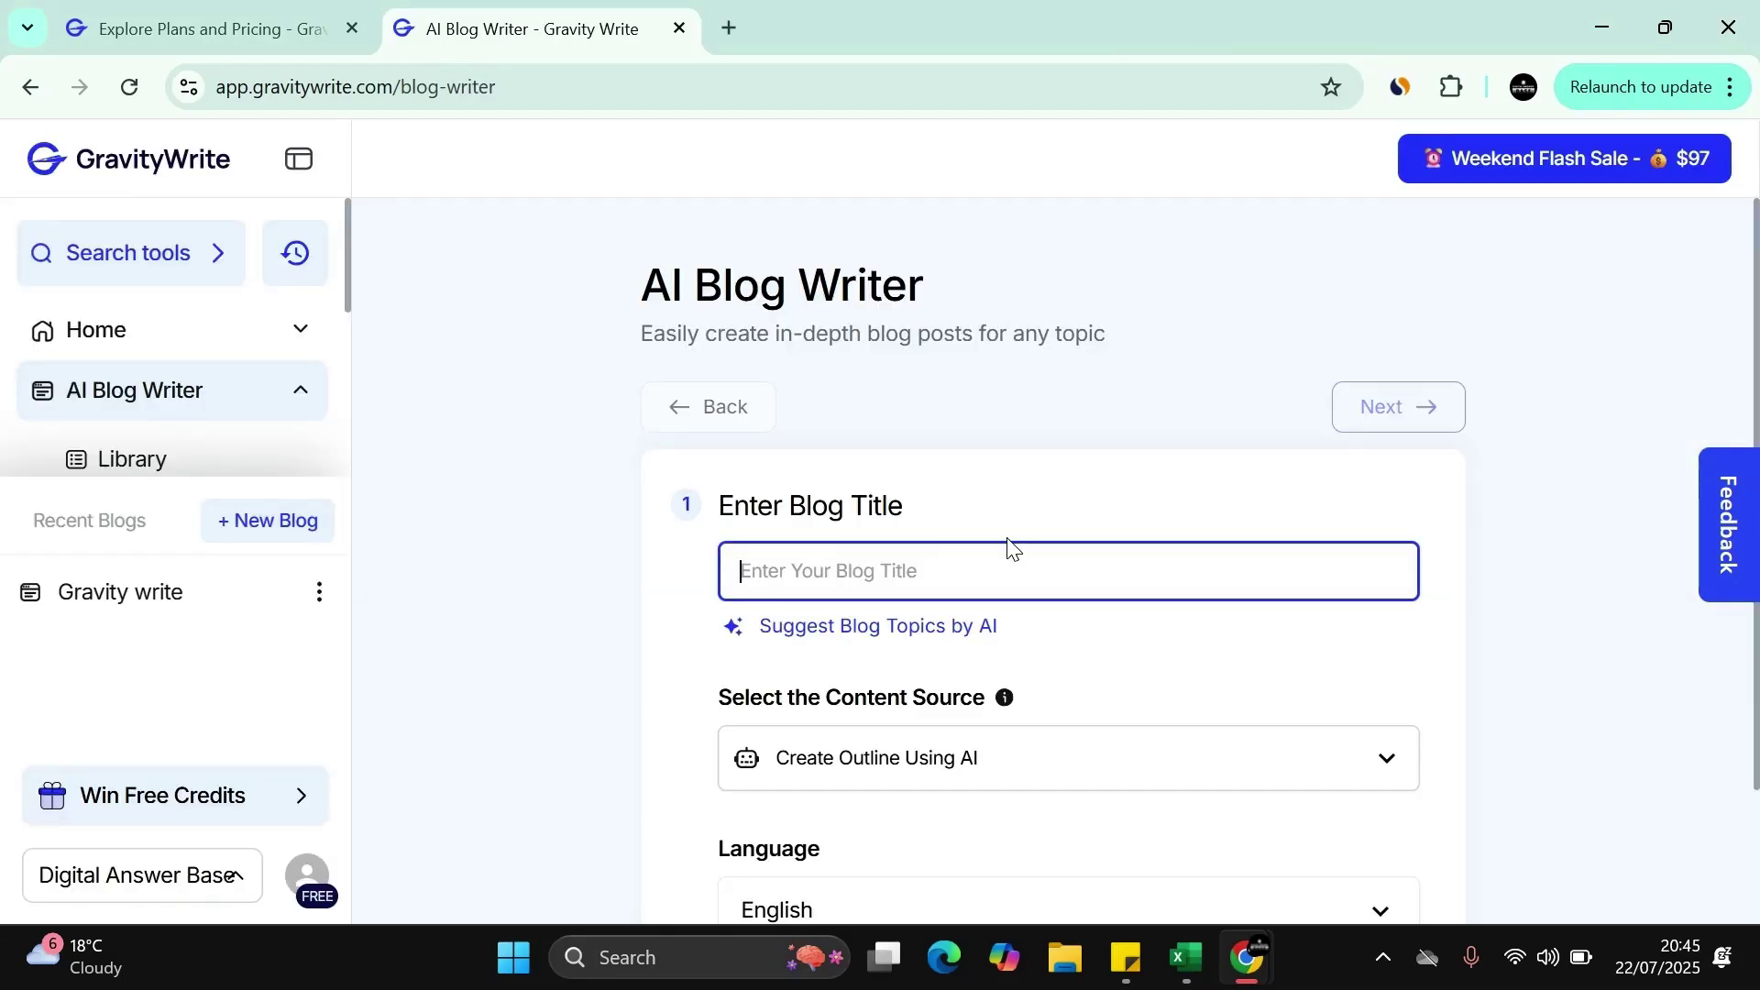
pyautogui.write('blog writer')
pyautogui.scroll(-1, 1025, 541)
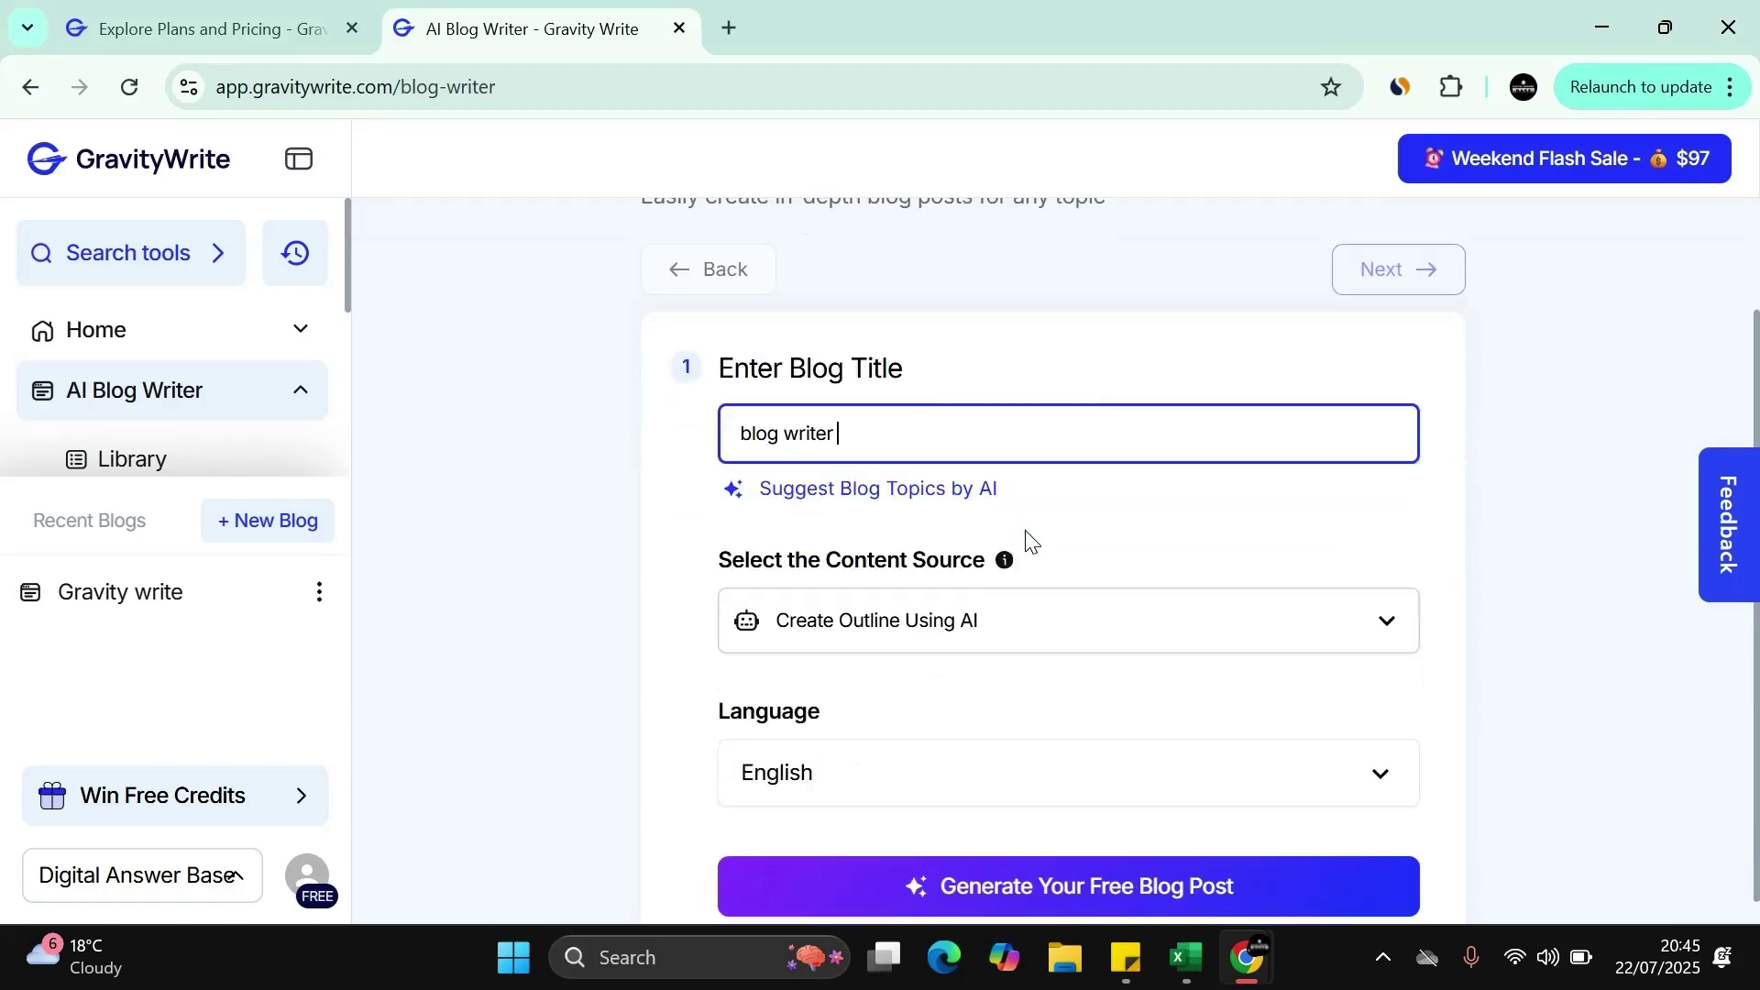
pyautogui.click(1224, 642)
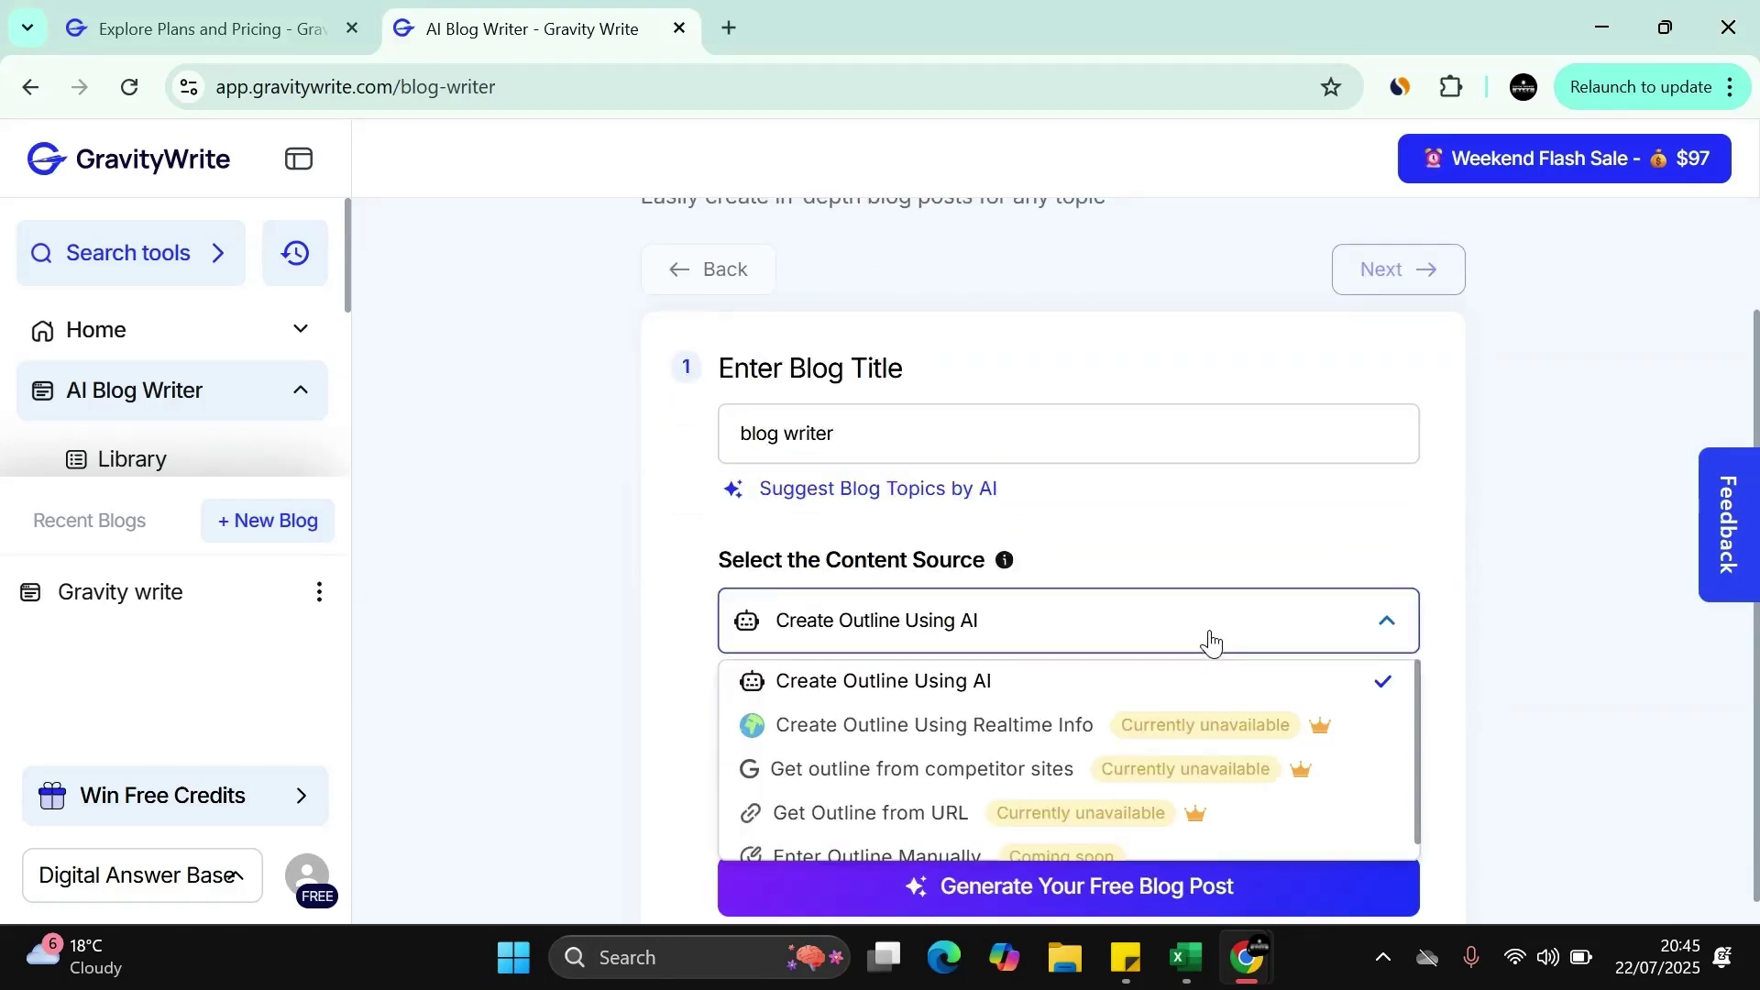
pyautogui.scroll(-1, 1241, 511)
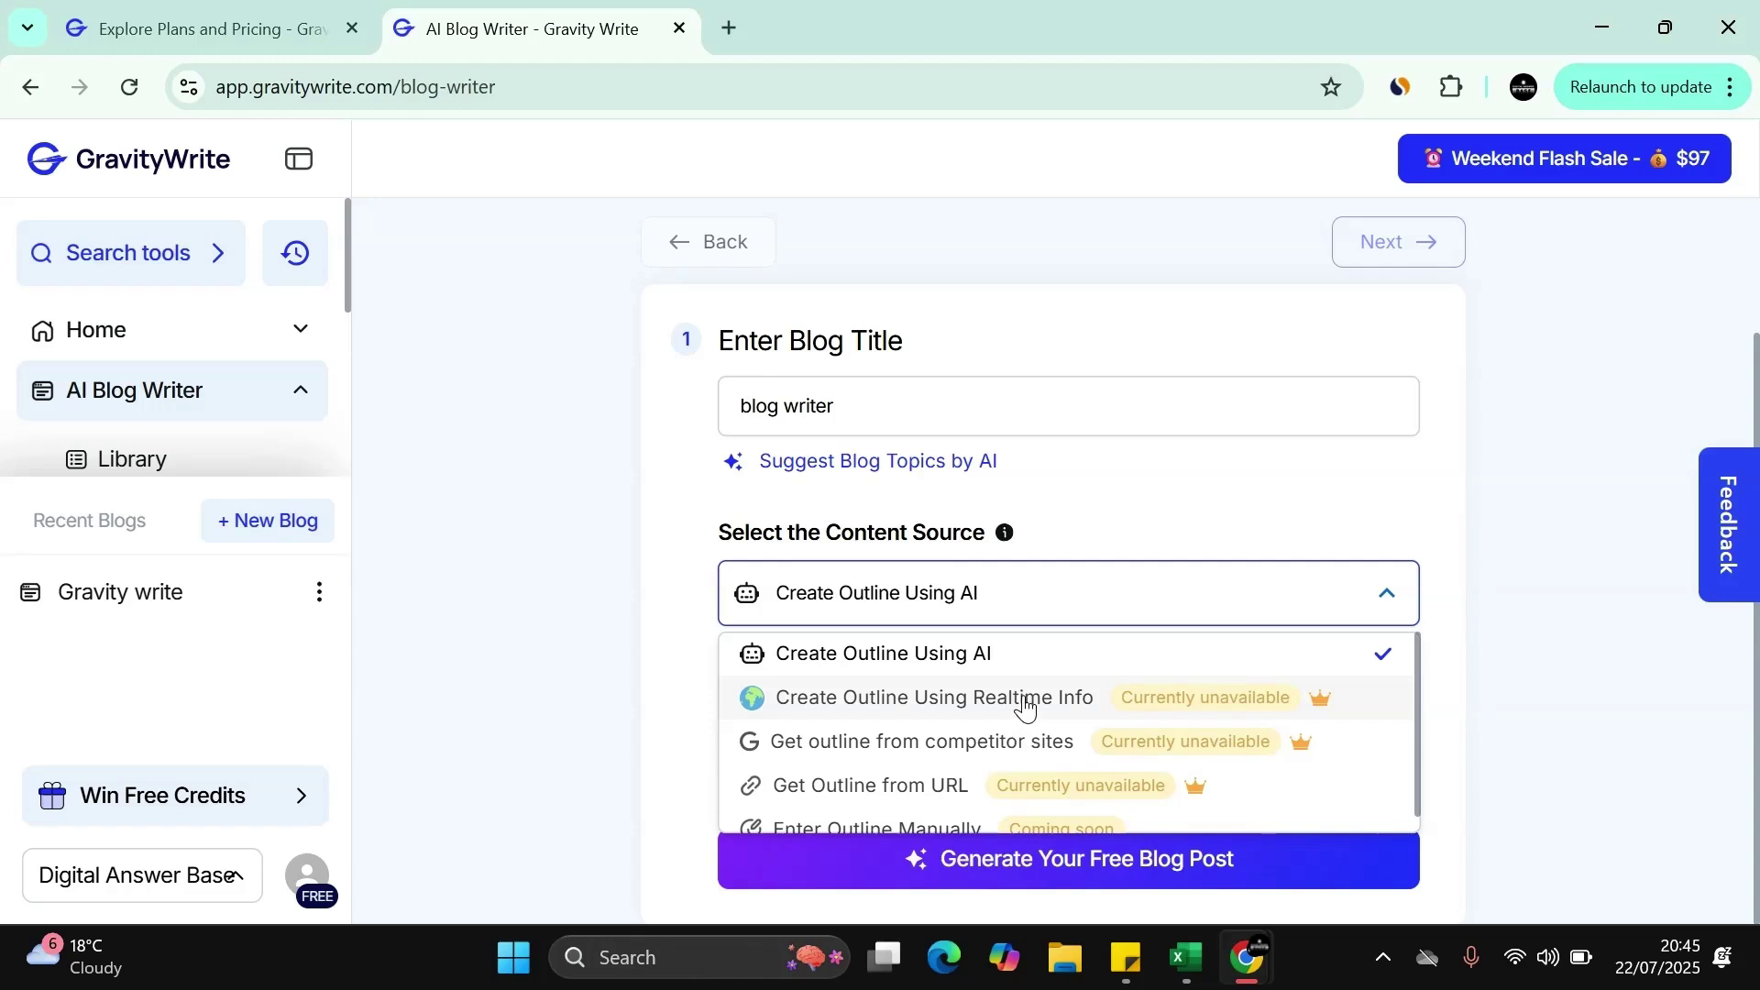
pyautogui.scroll(-1, 1000, 738)
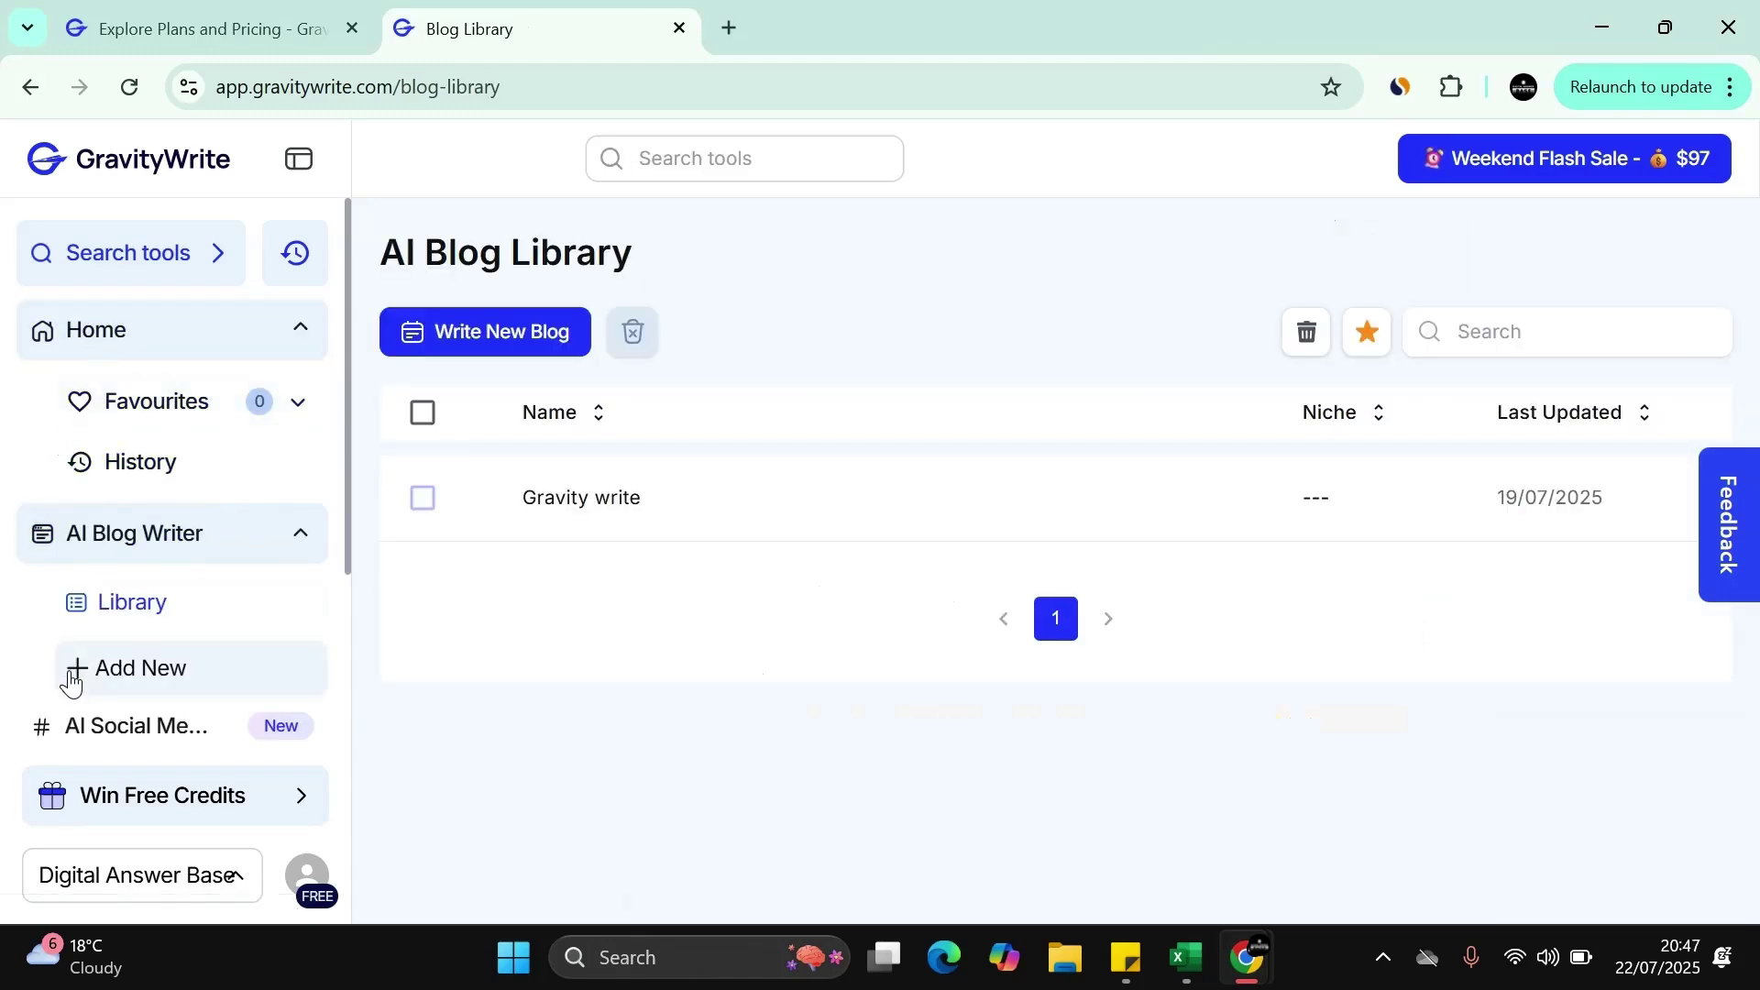
# Collapse the AI Blog Writer sidebar group, open the saved 'Gravity write' blog and review its outline
pyautogui.click(156, 542)
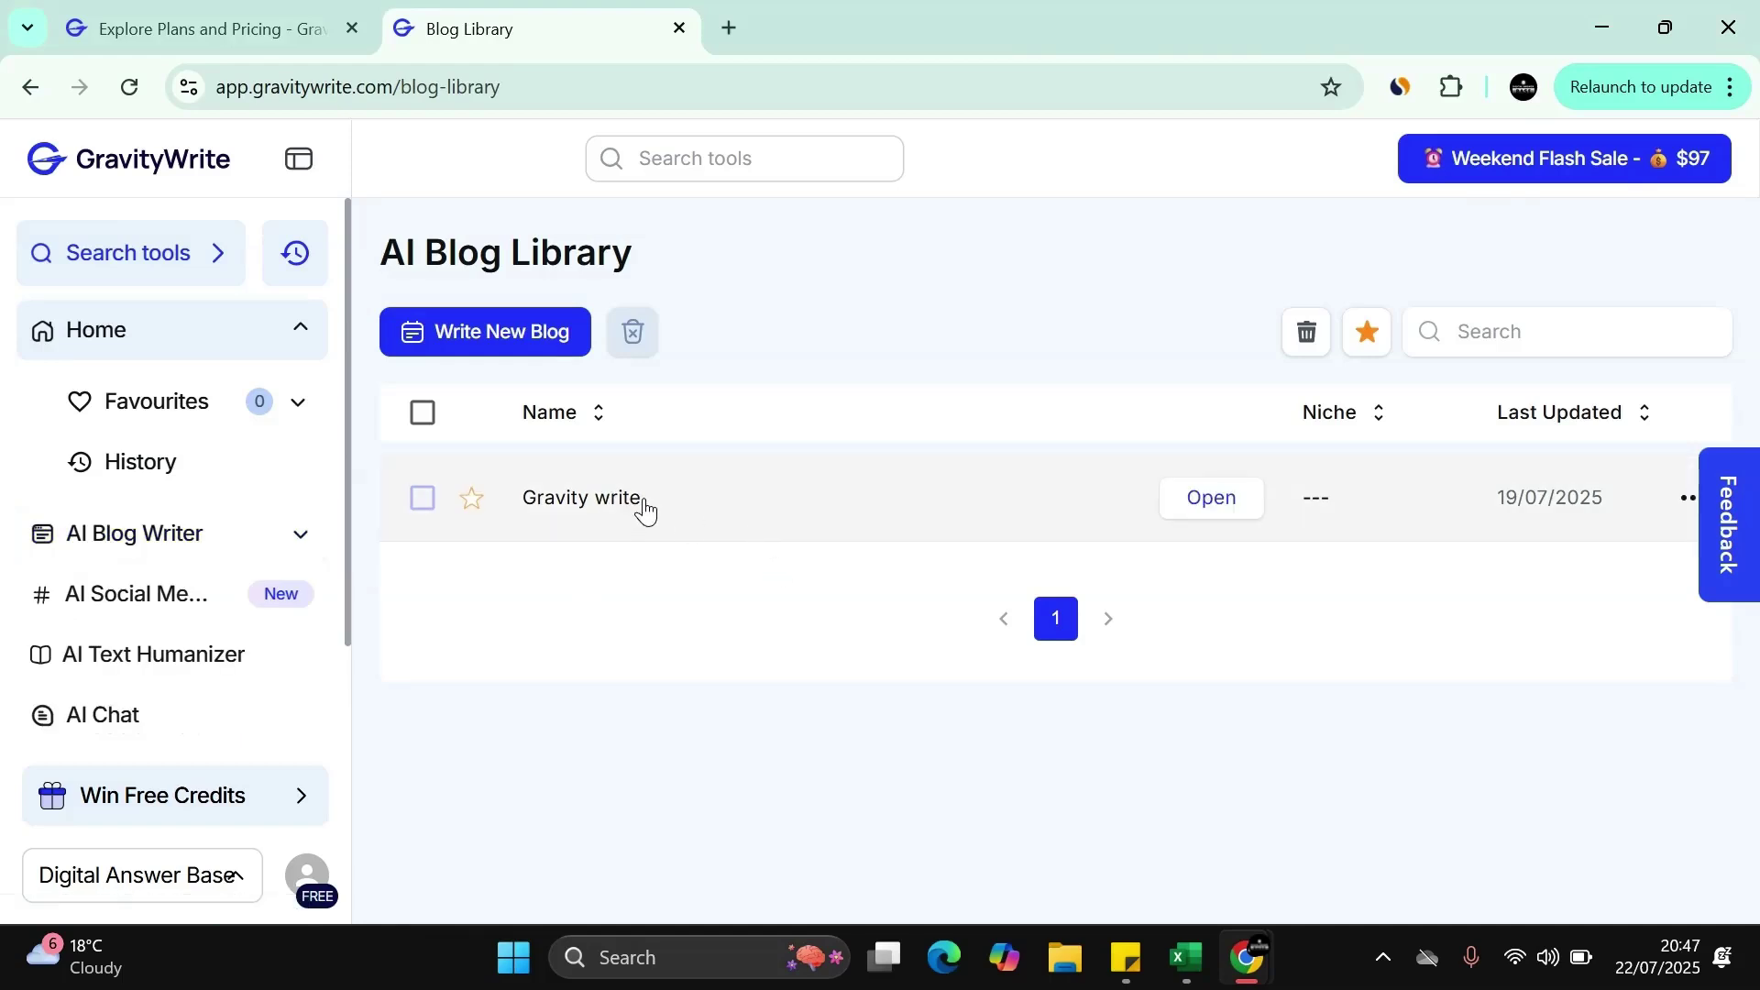
pyautogui.click(1253, 519)
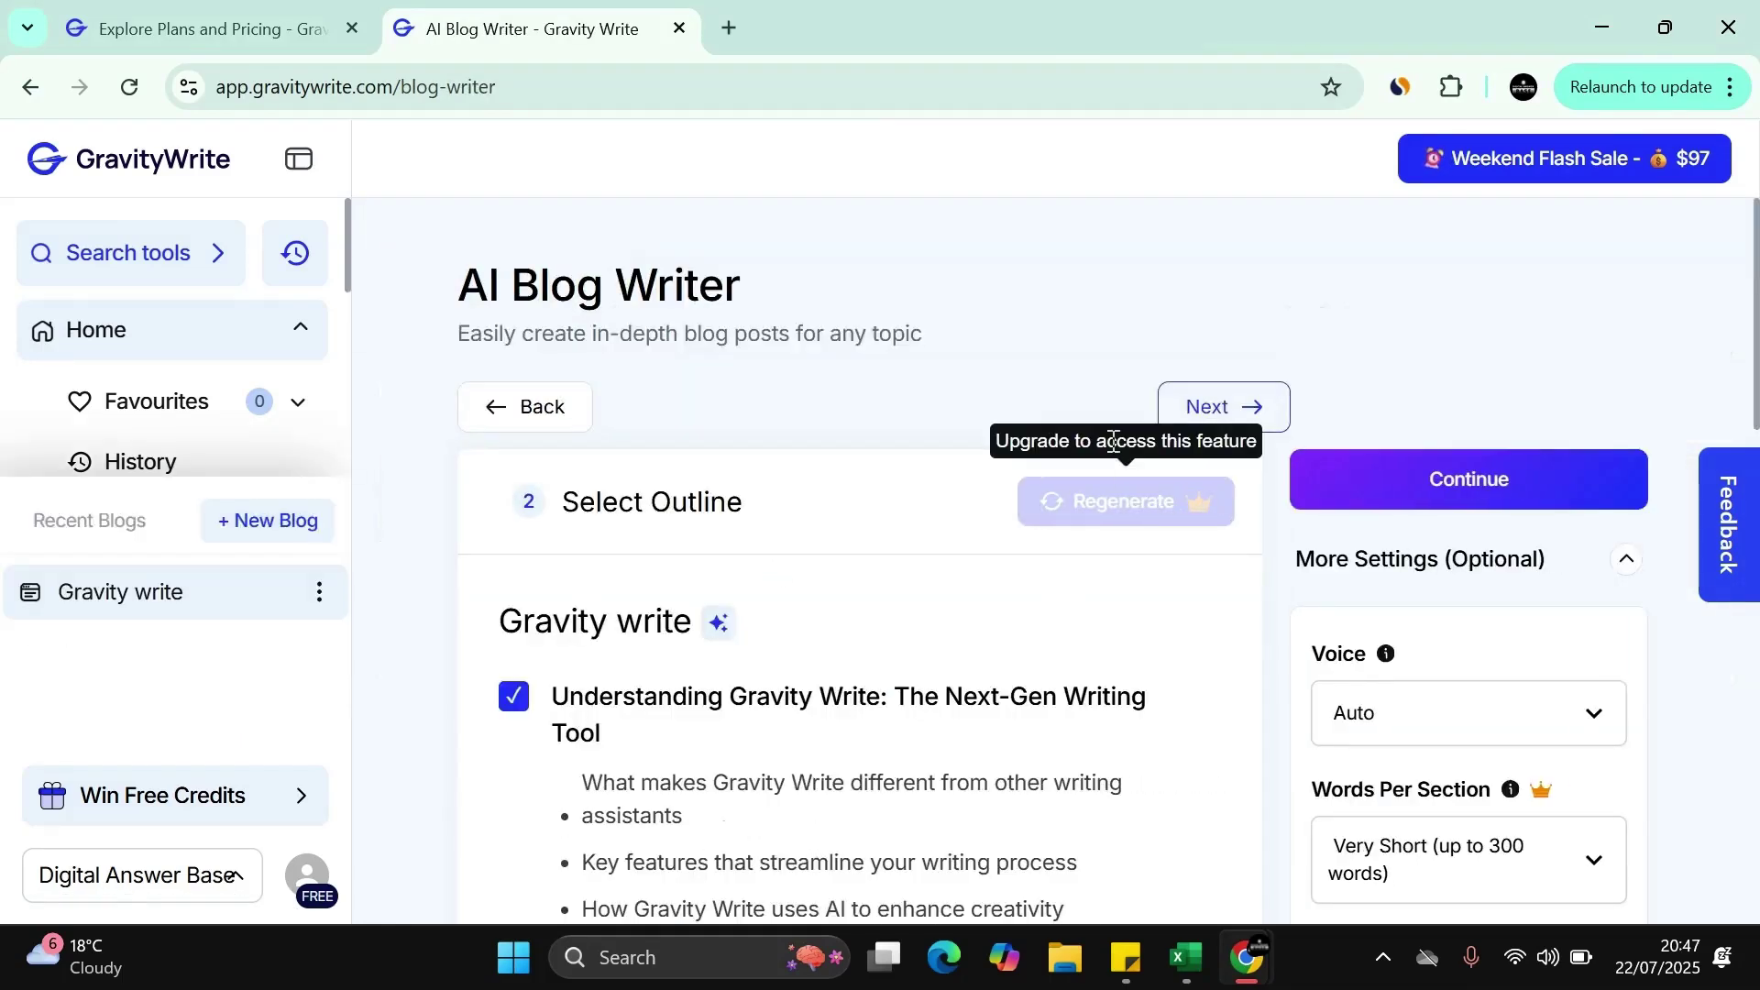
pyautogui.scroll(-3, 613, 444)
pyautogui.scroll(-3, 458, 547)
pyautogui.scroll(5, 494, 537)
pyautogui.scroll(-8, 492, 520)
pyautogui.scroll(-8, 633, 367)
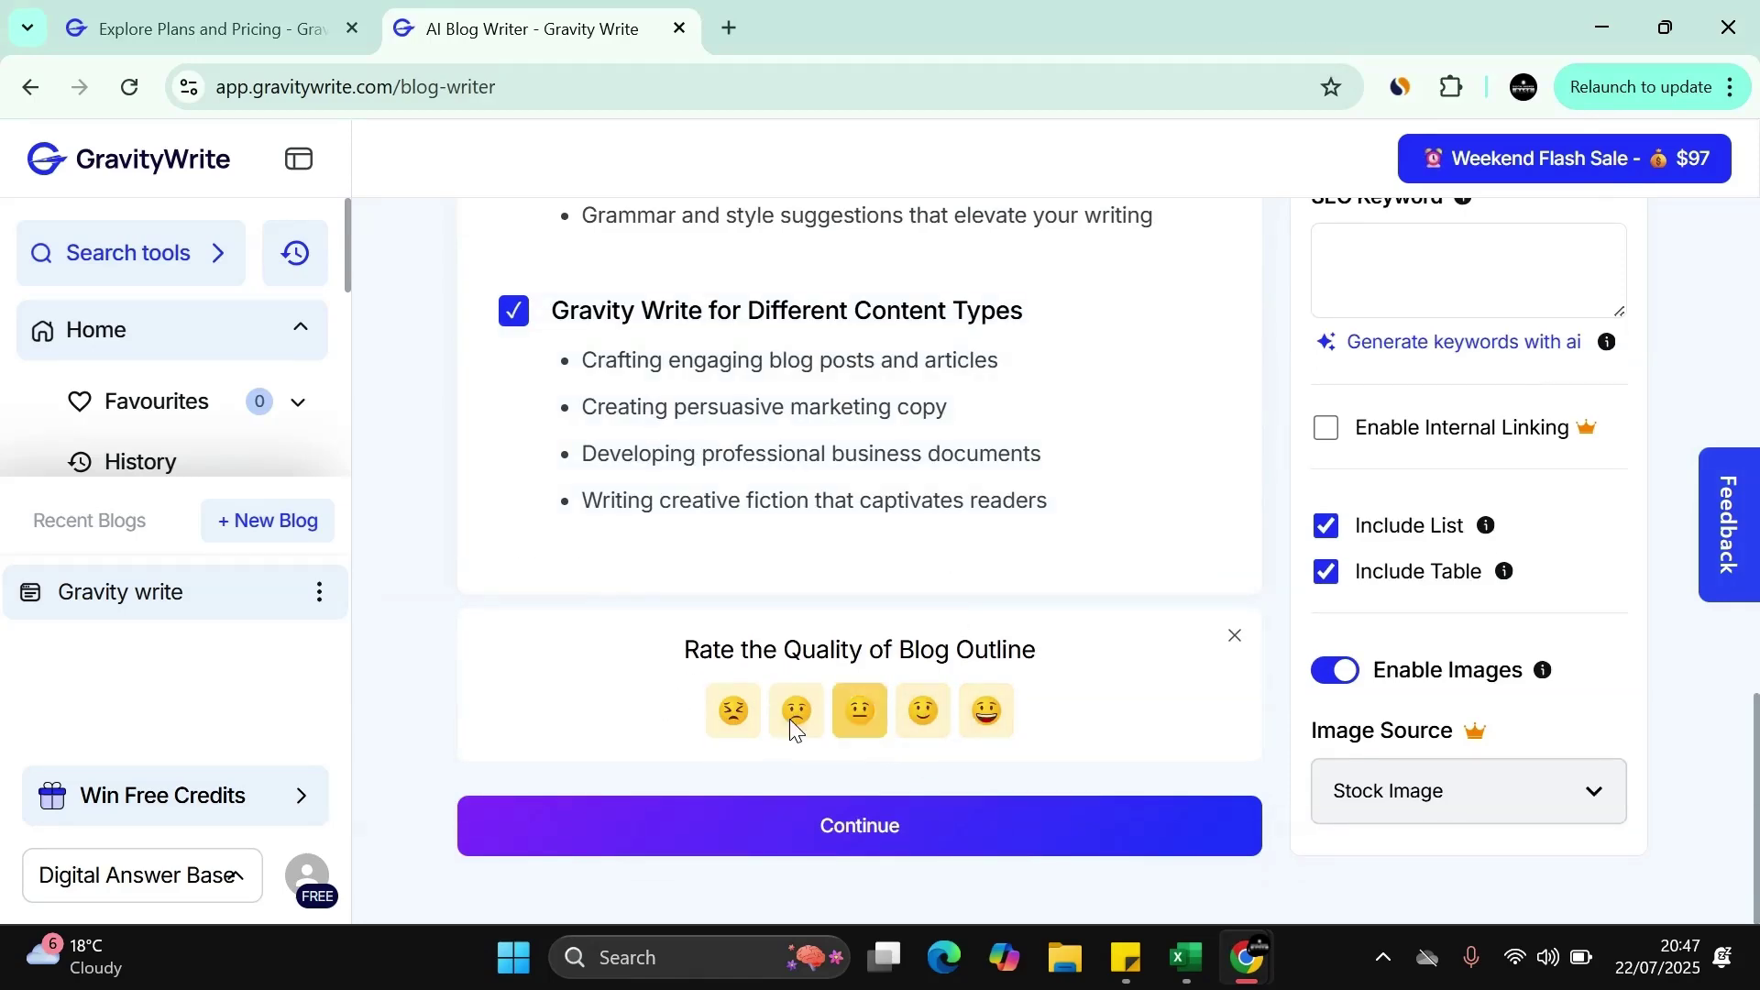
pyautogui.scroll(6, 924, 703)
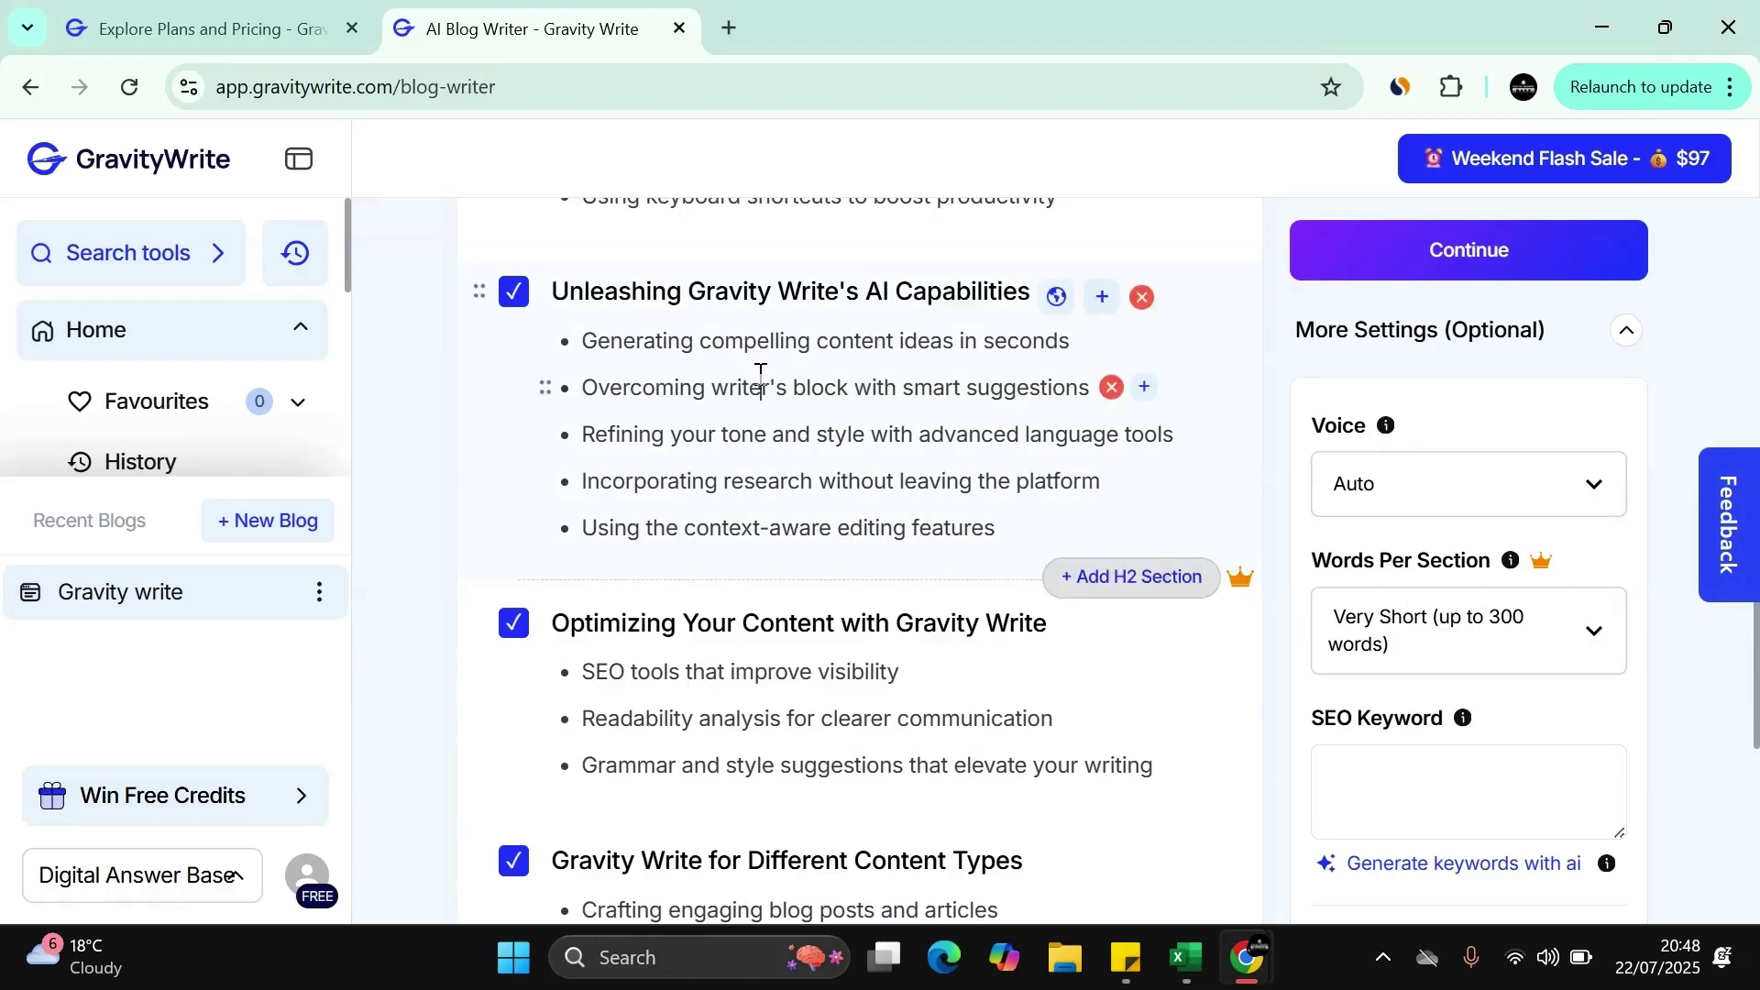
# Check the Words Per Section options, leaving Very Short, and look at the SEO Keyword box
pyautogui.click(1609, 655)
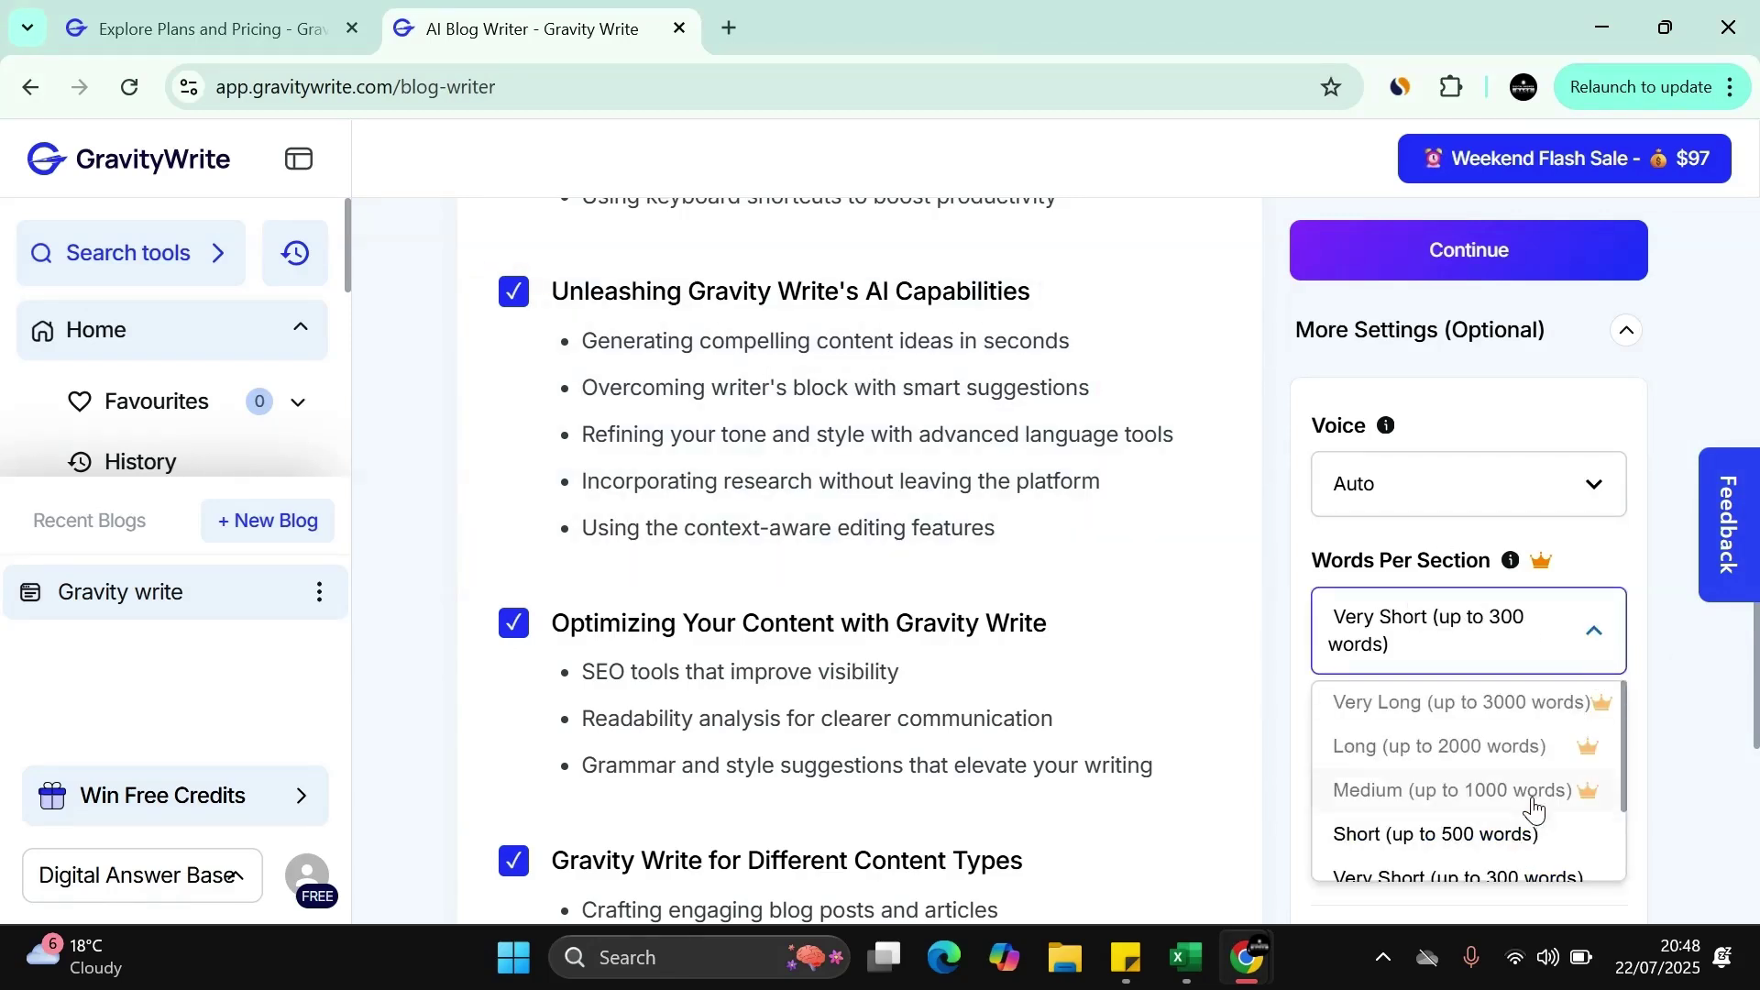
pyautogui.scroll(-2, 1534, 813)
pyautogui.scroll(2, 1503, 770)
pyautogui.click(1641, 655)
pyautogui.click(1467, 802)
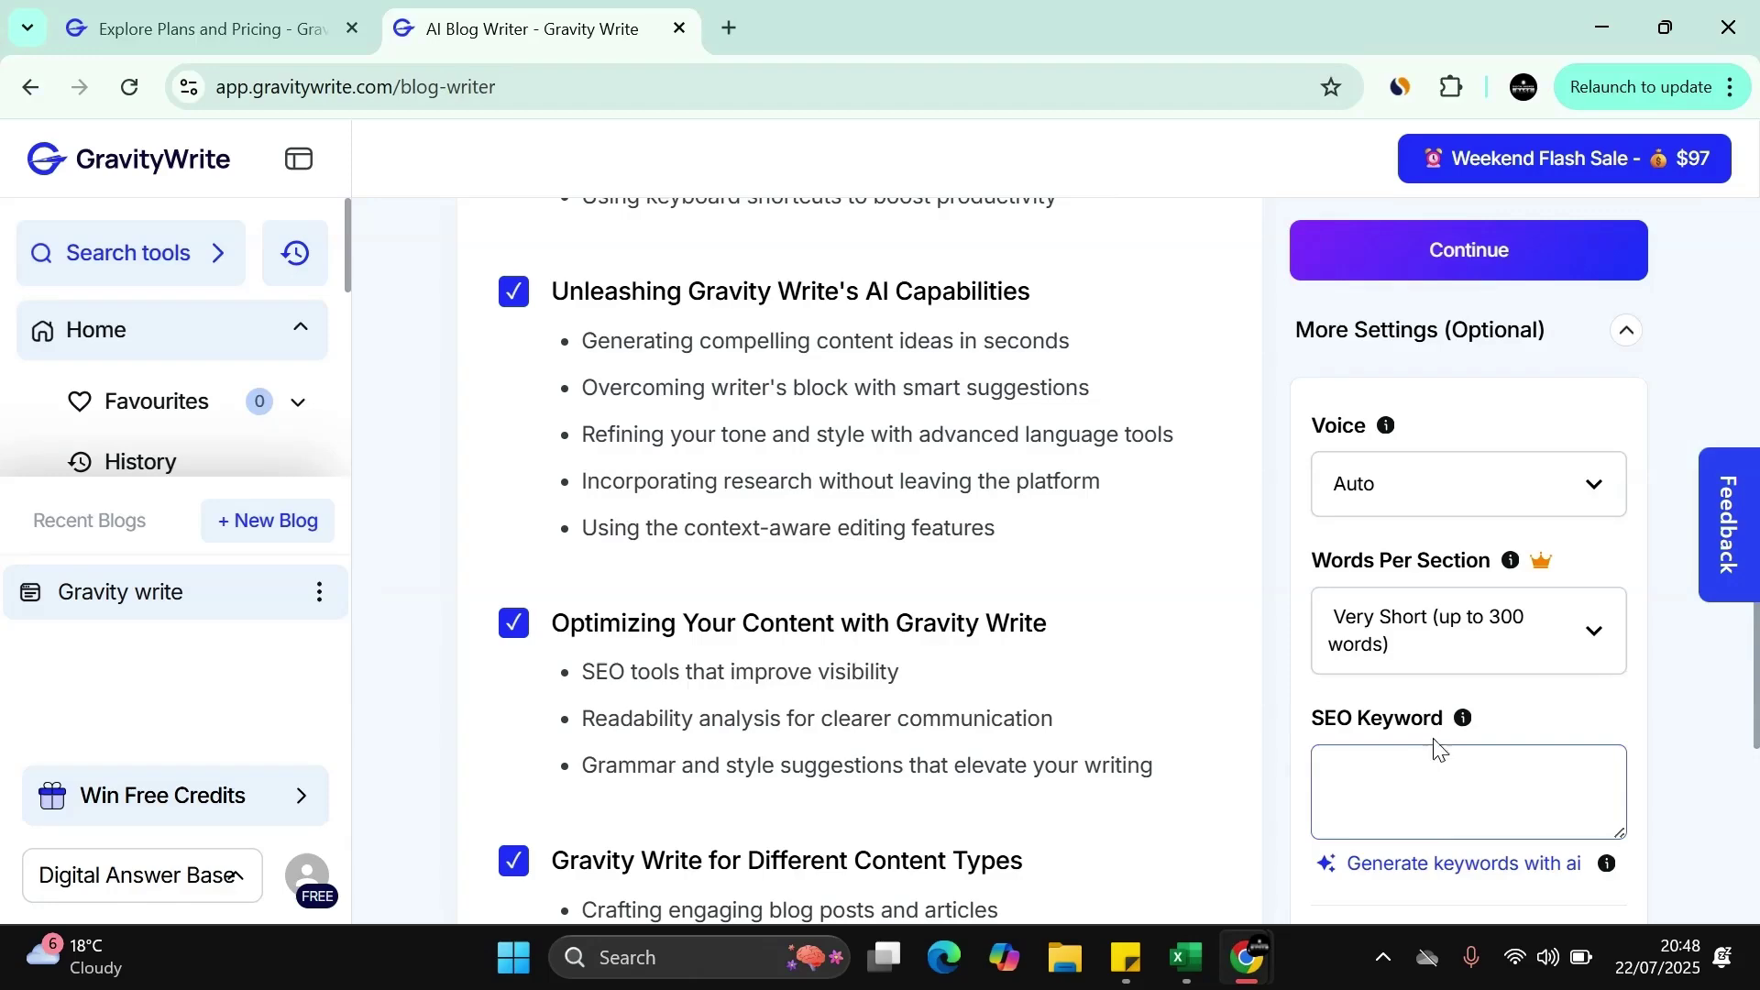
pyautogui.scroll(8, 928, 498)
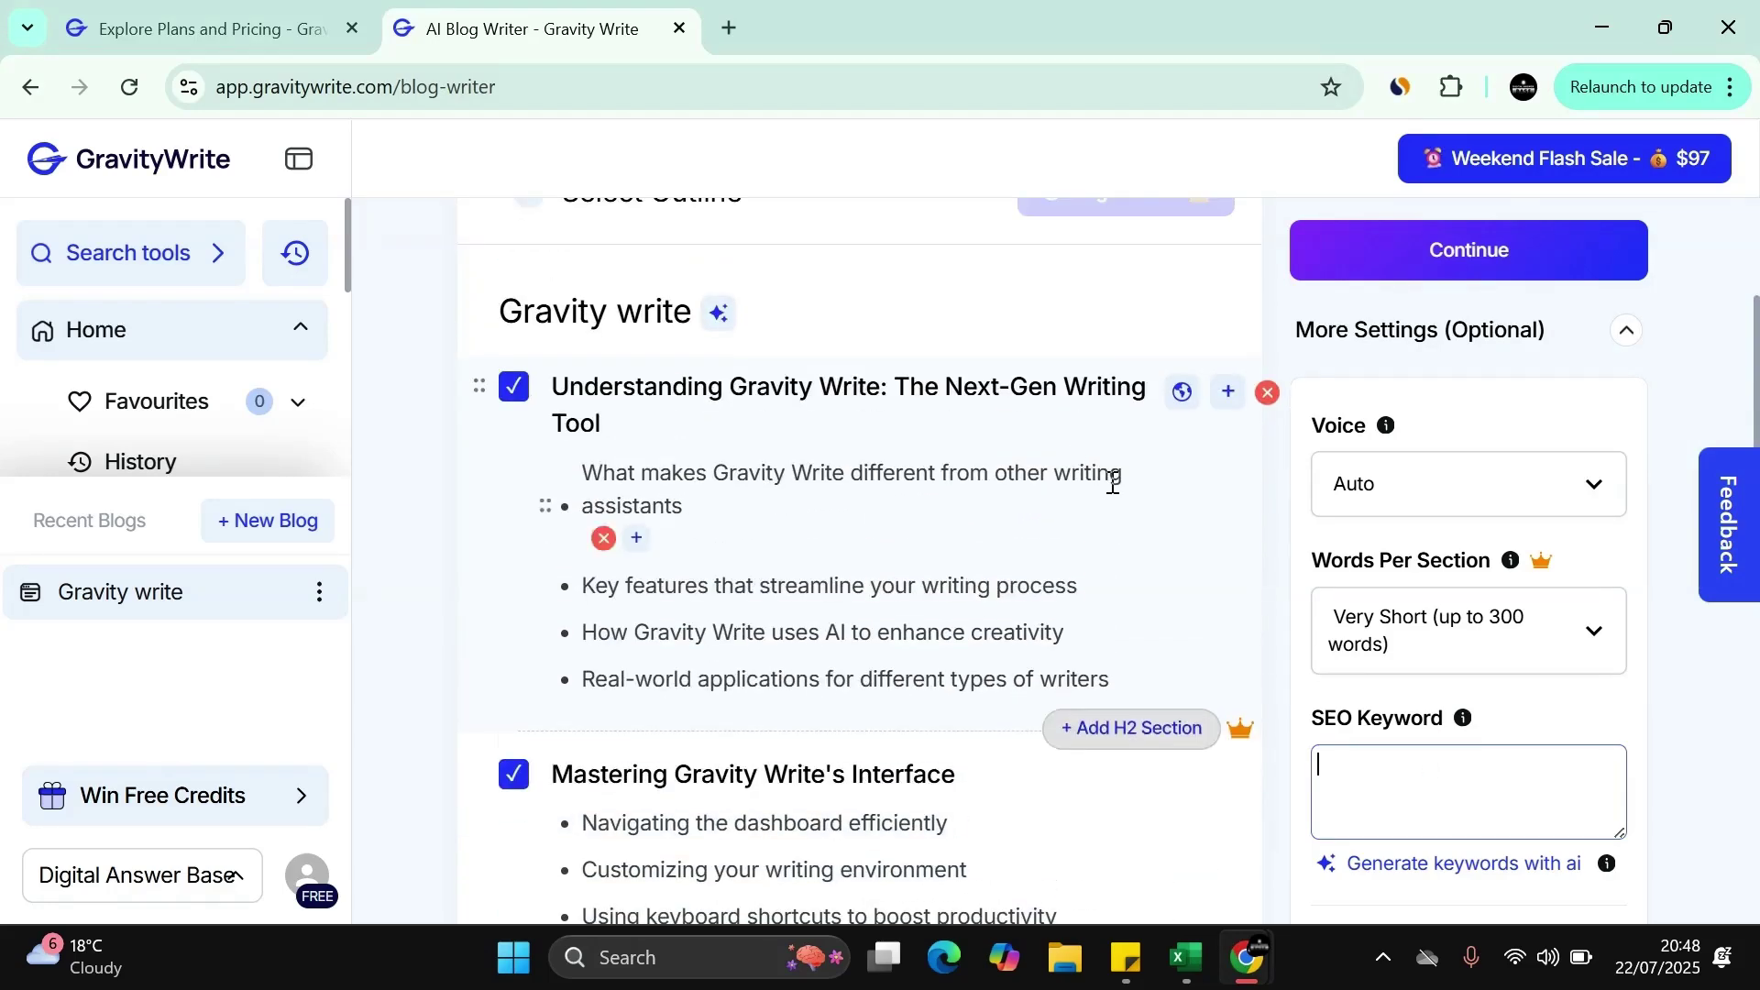
pyautogui.click(1157, 704)
# Review the available Voice options, then accept the outline and continue to Blog Content
pyautogui.scroll(3, 1141, 624)
pyautogui.scroll(-1, 1284, 624)
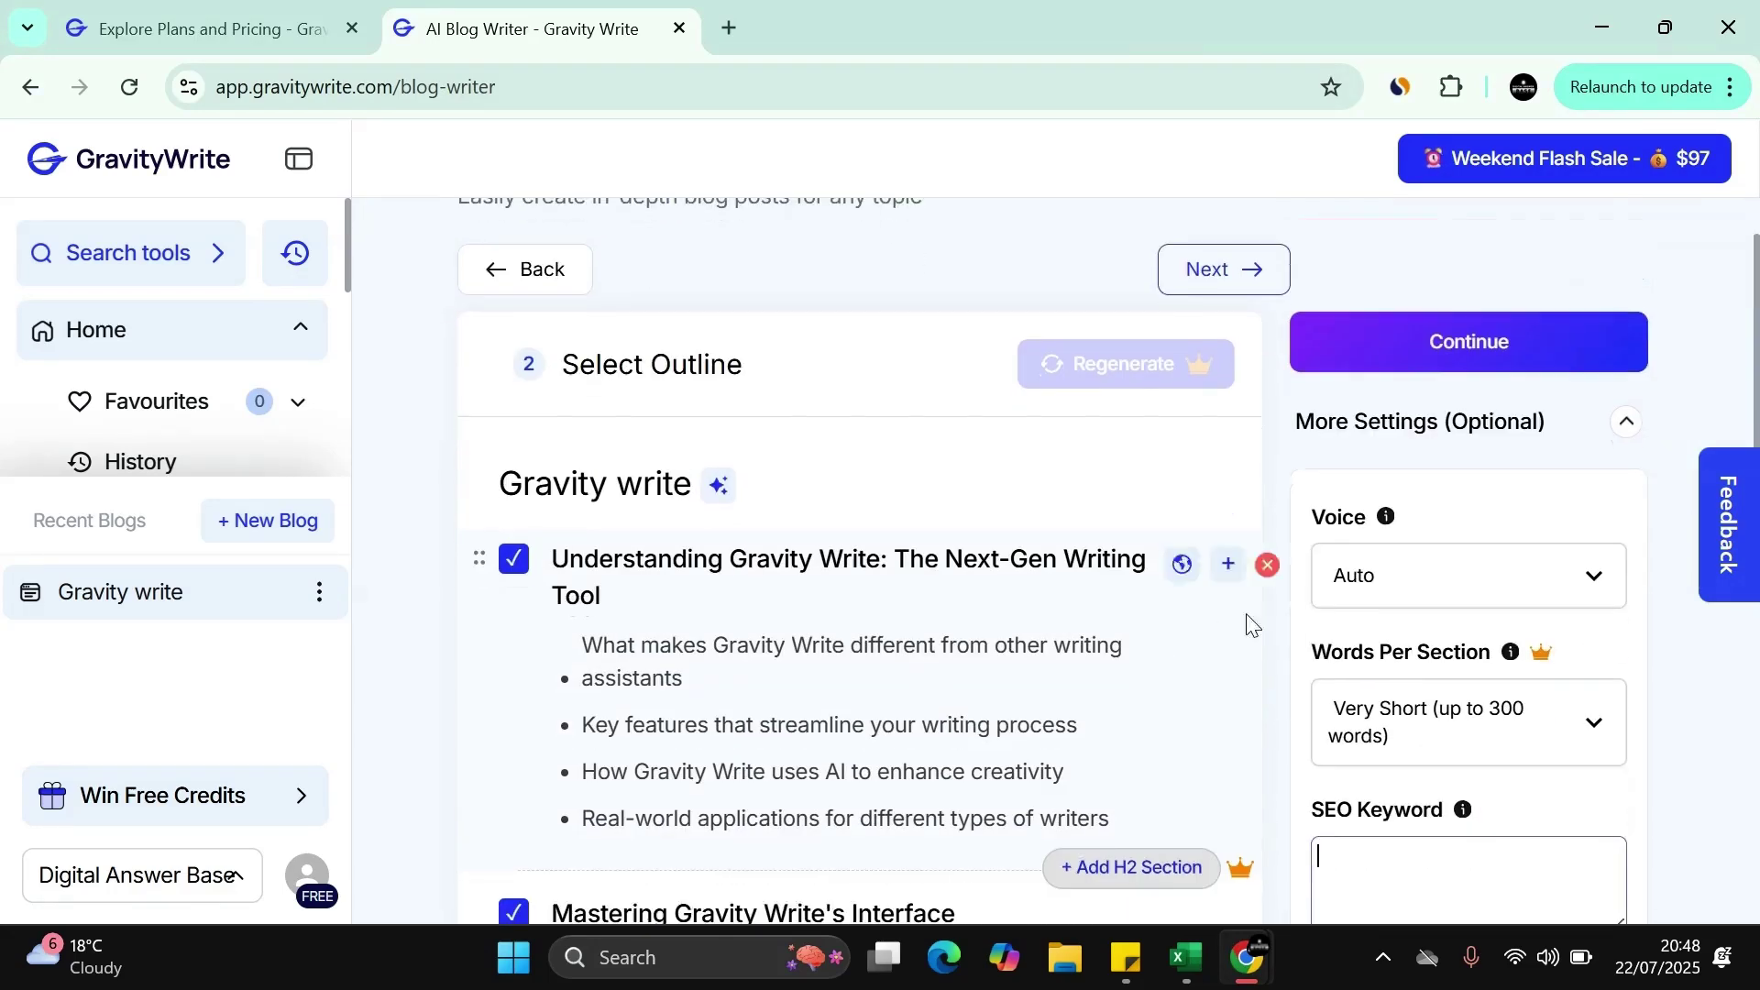
pyautogui.click(1518, 598)
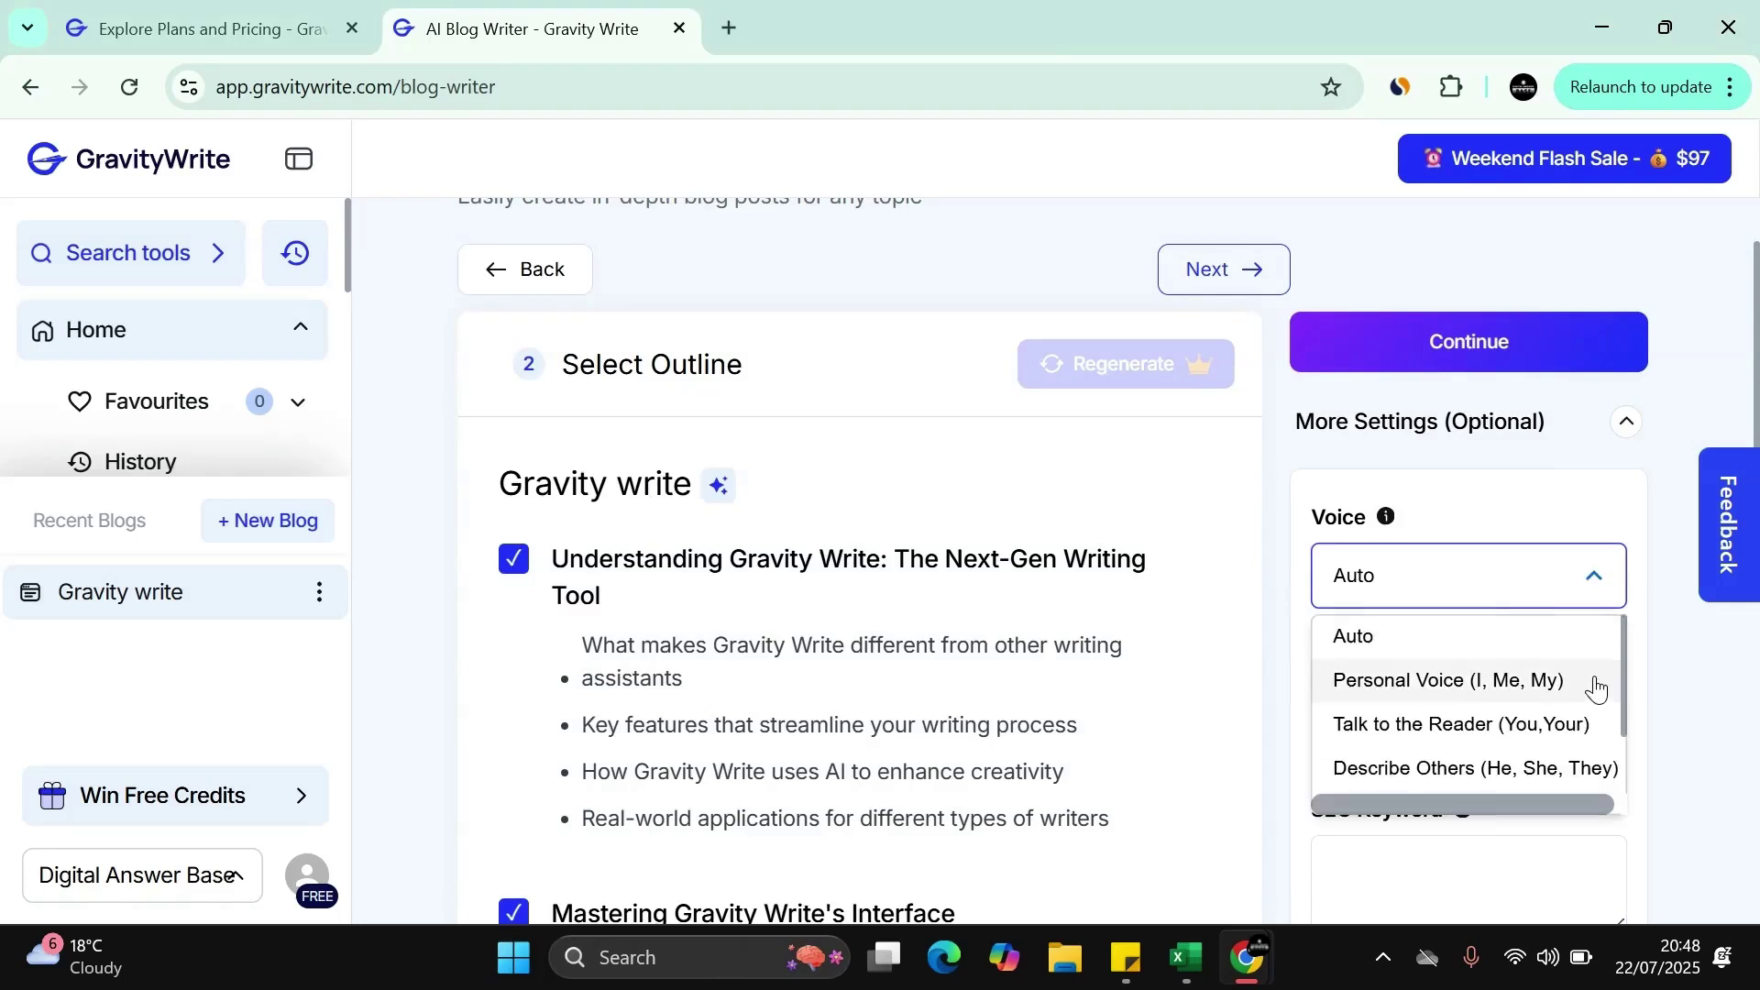
pyautogui.scroll(-1, 1575, 701)
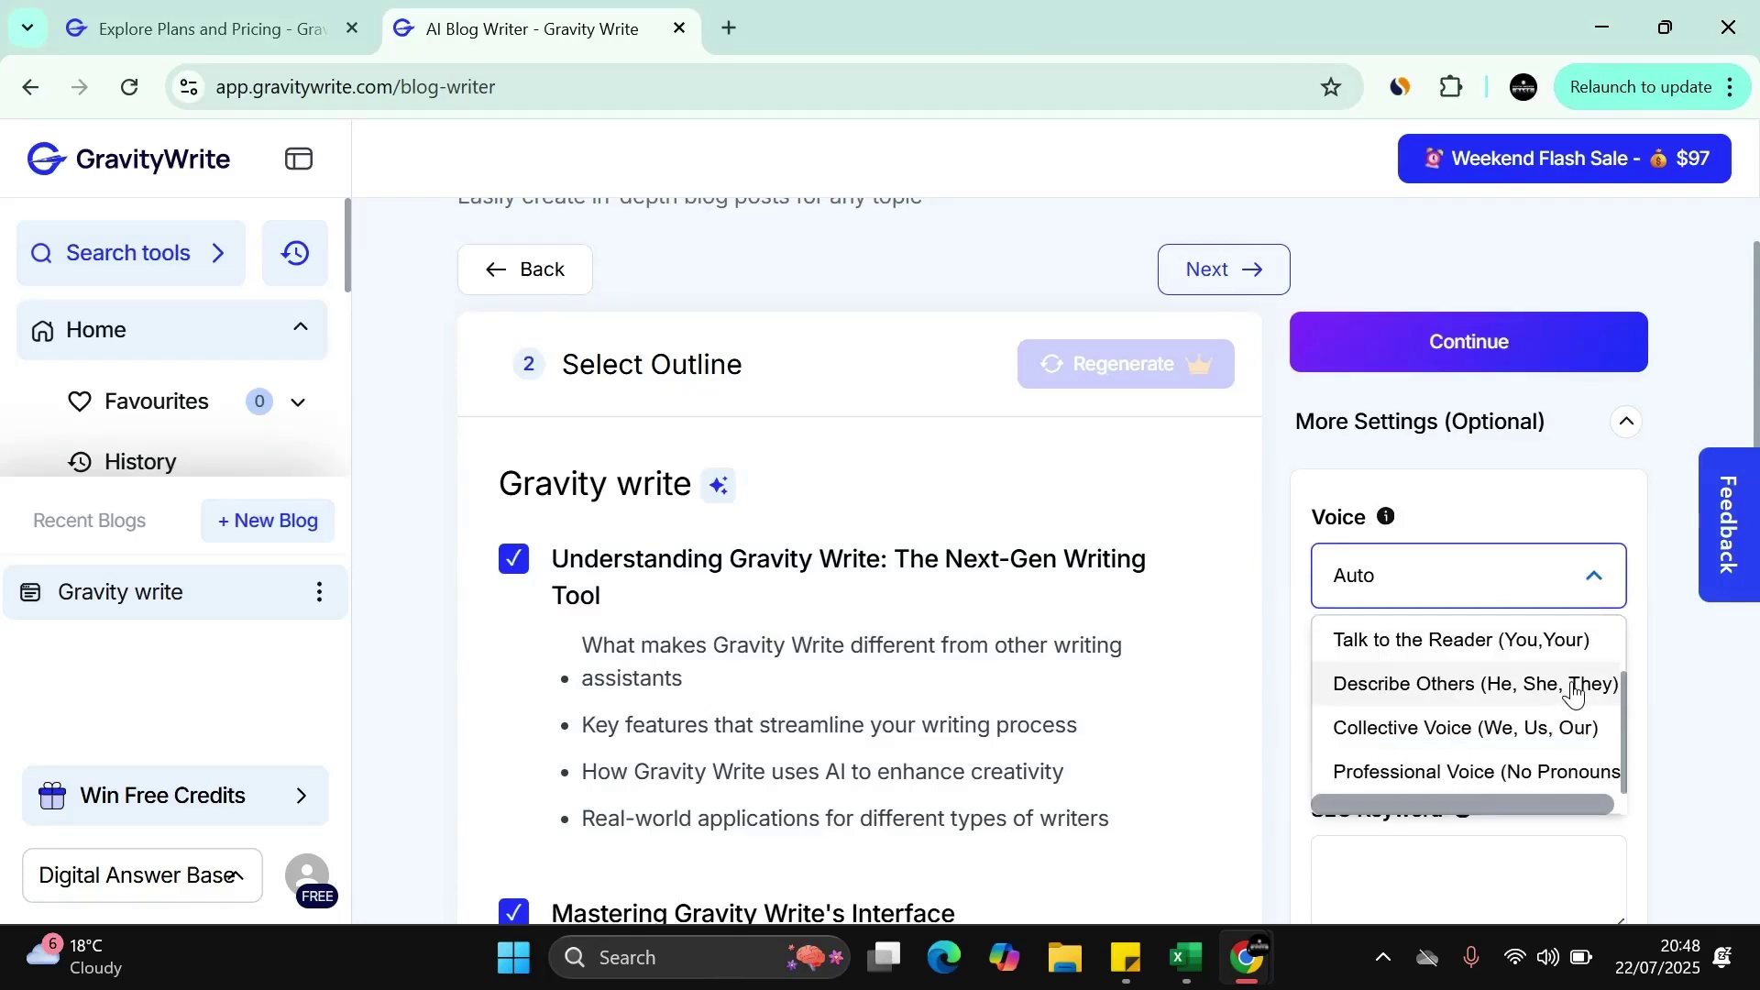
pyautogui.scroll(-3, 1559, 678)
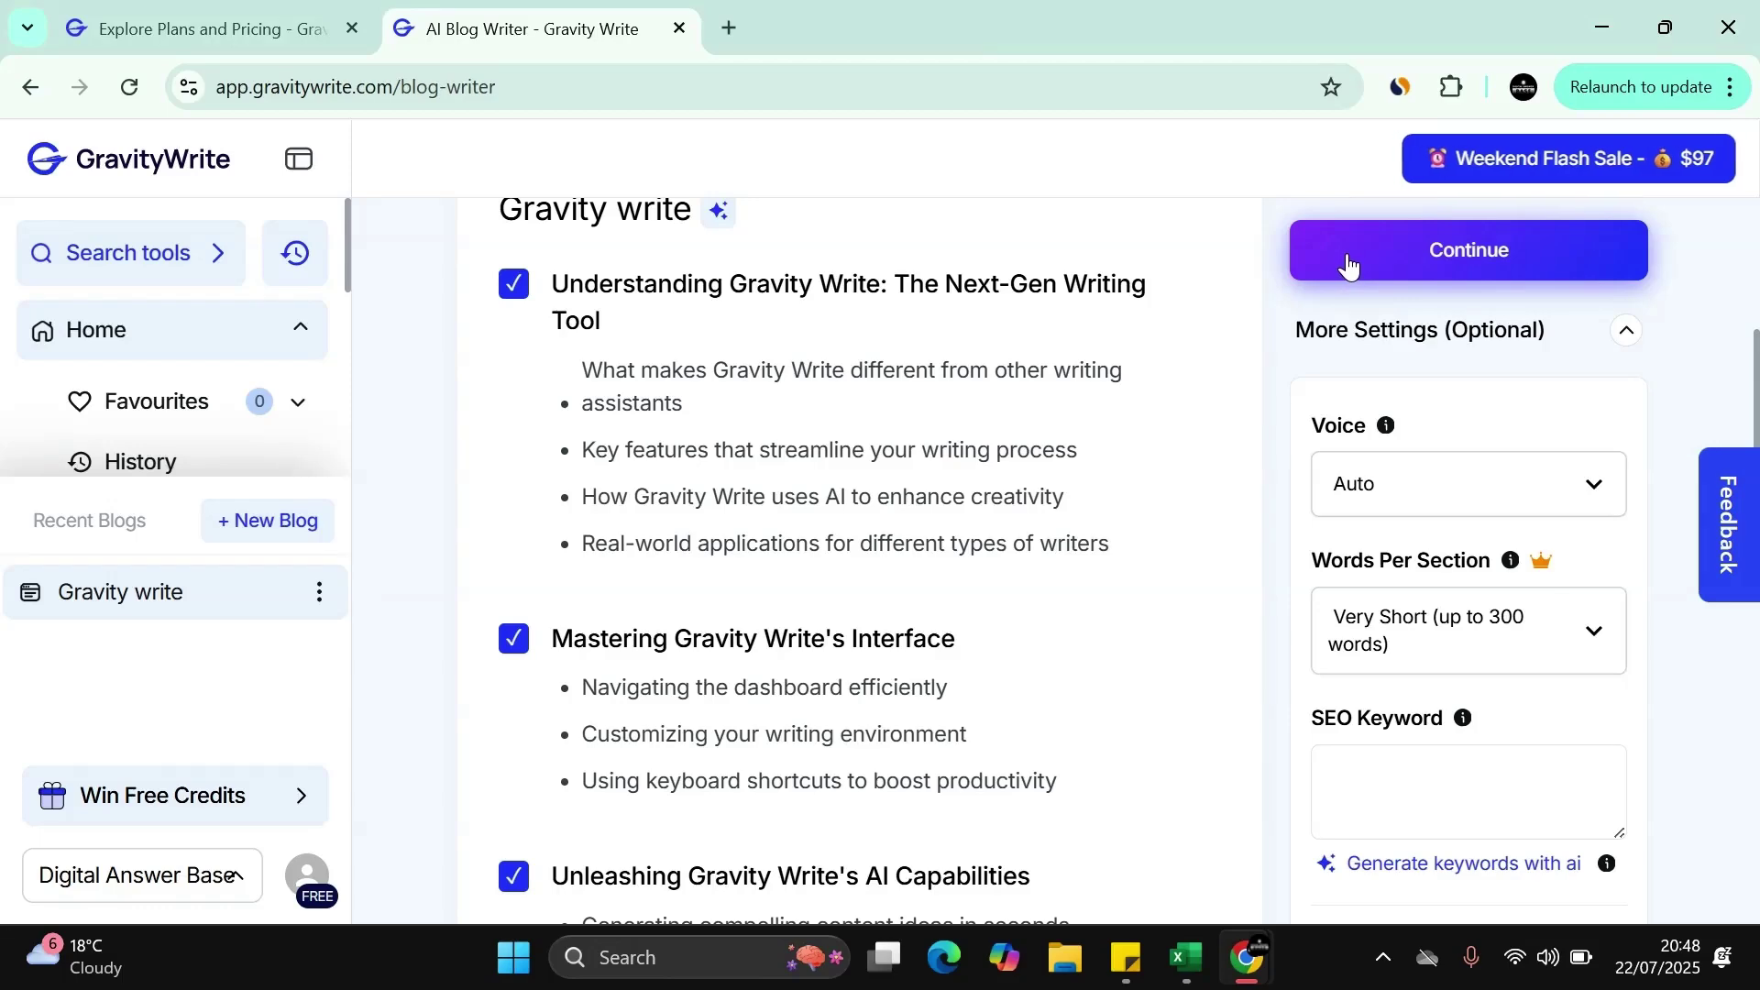
pyautogui.scroll(4, 1005, 644)
pyautogui.scroll(-12, 941, 596)
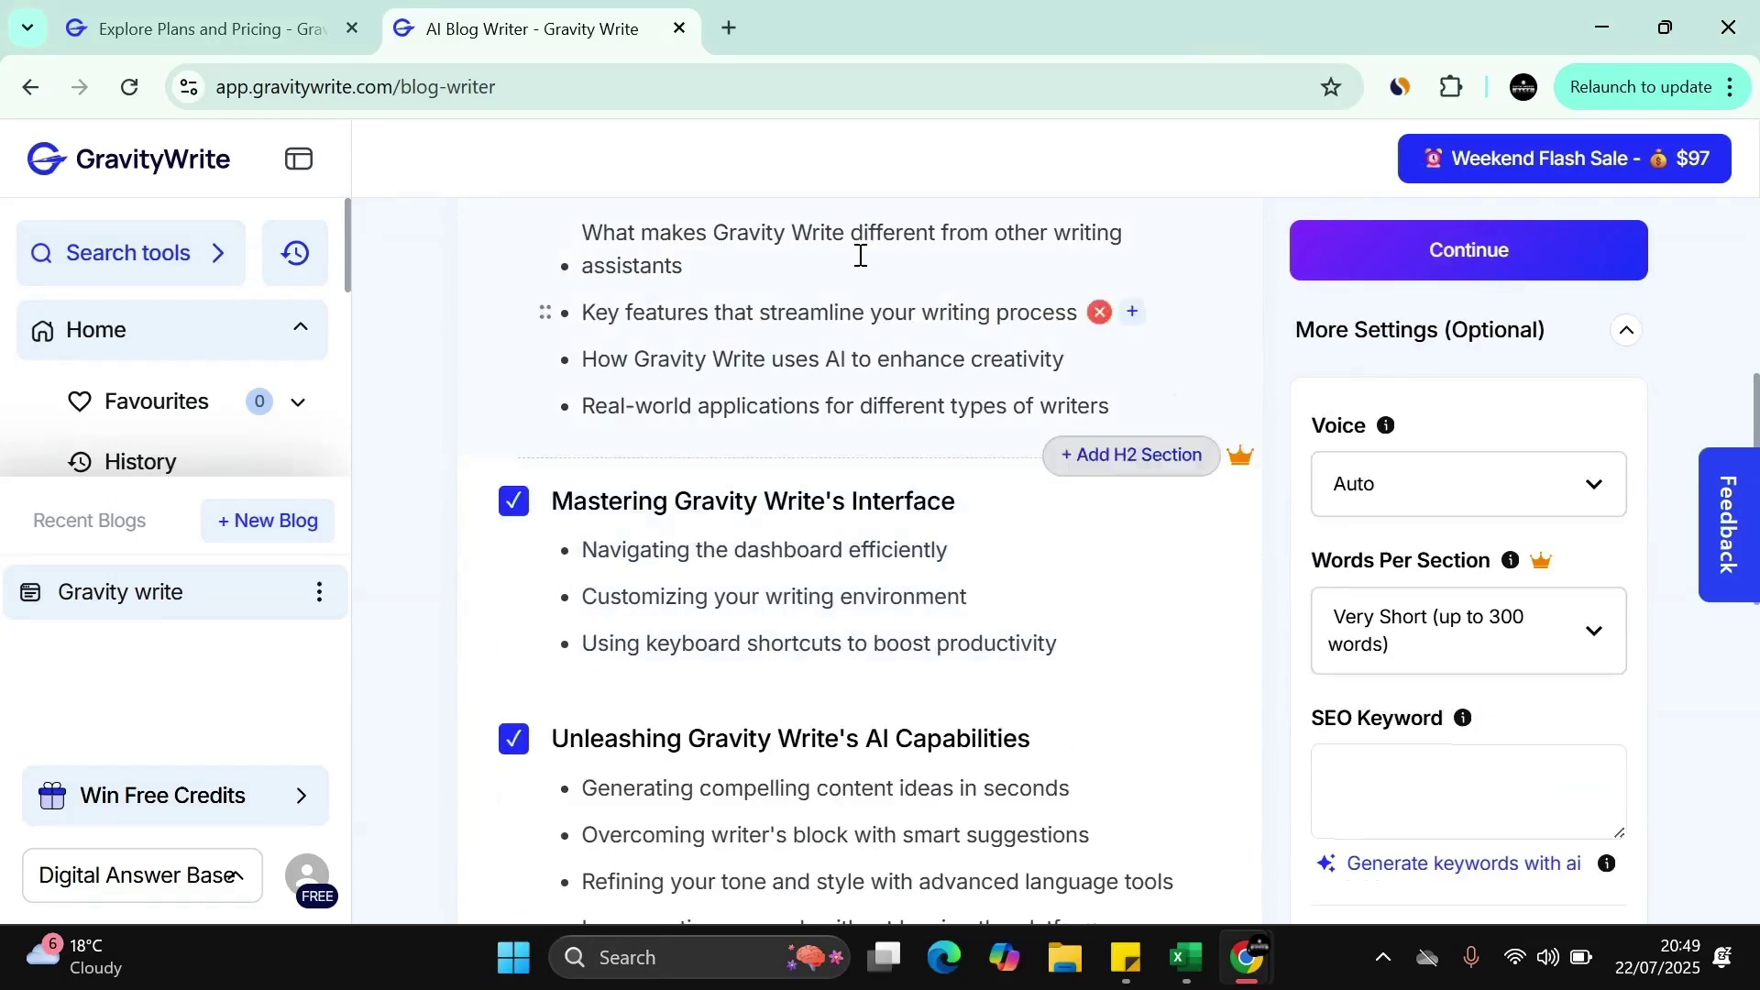
pyautogui.click(822, 828)
pyautogui.scroll(10, 1206, 381)
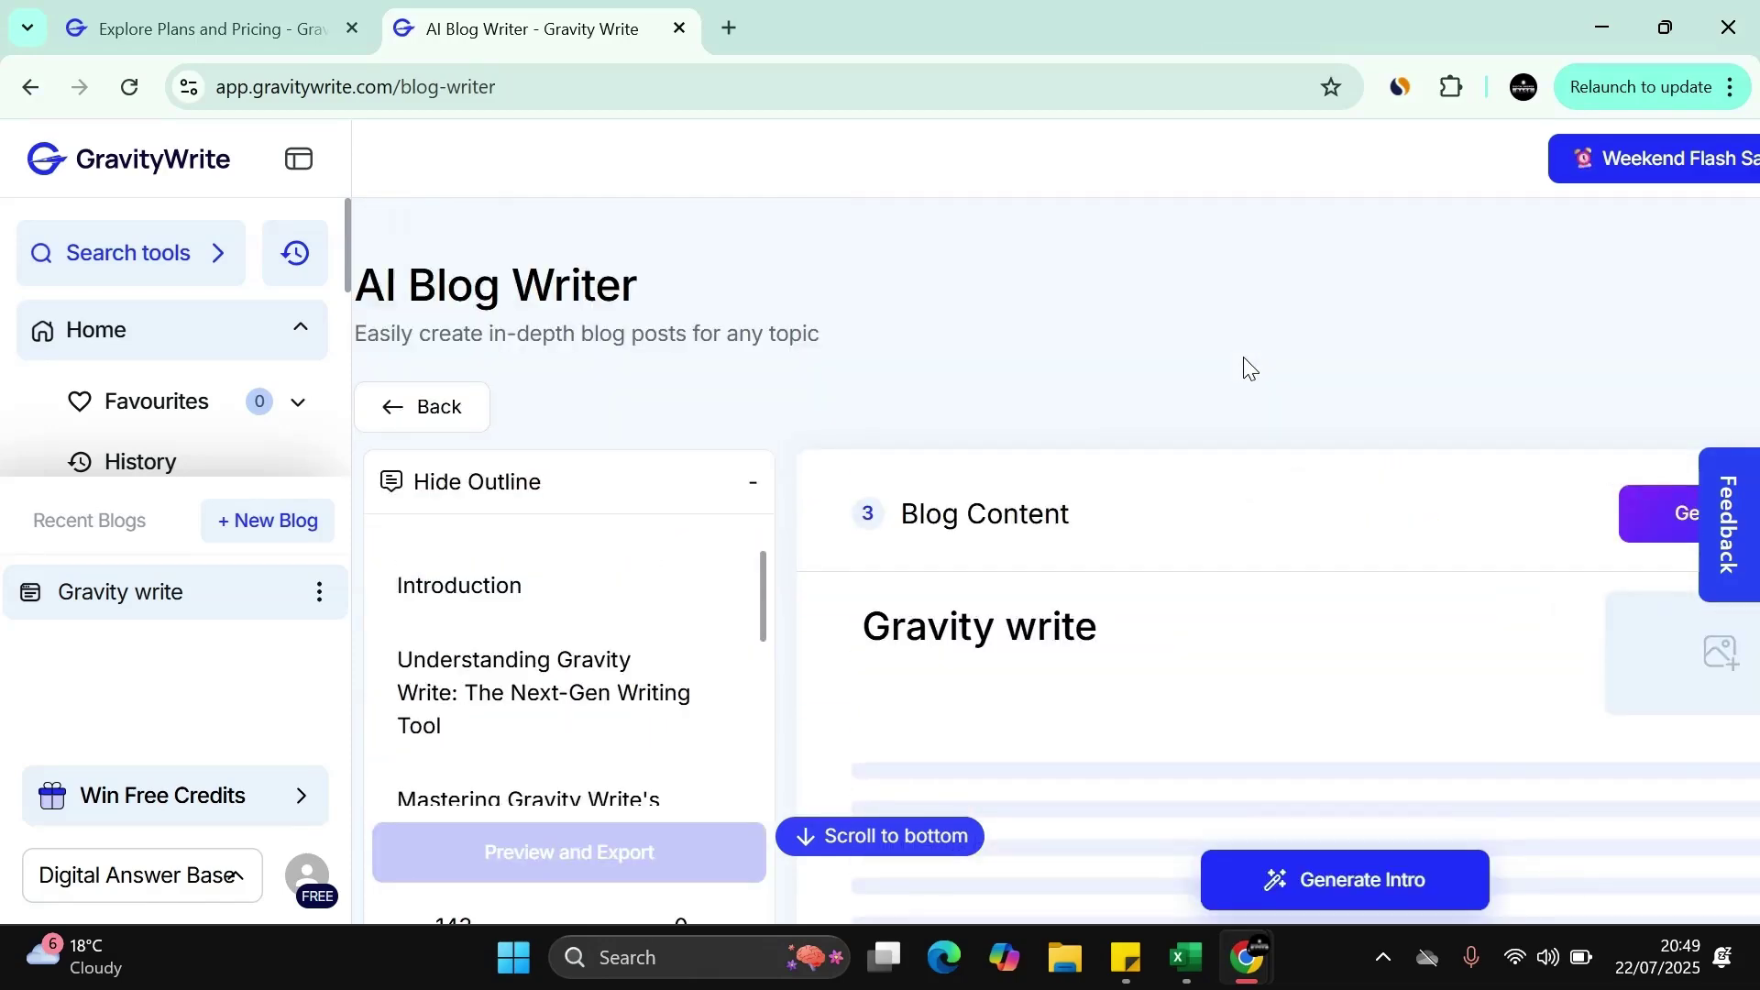
pyautogui.scroll(-3, 1248, 369)
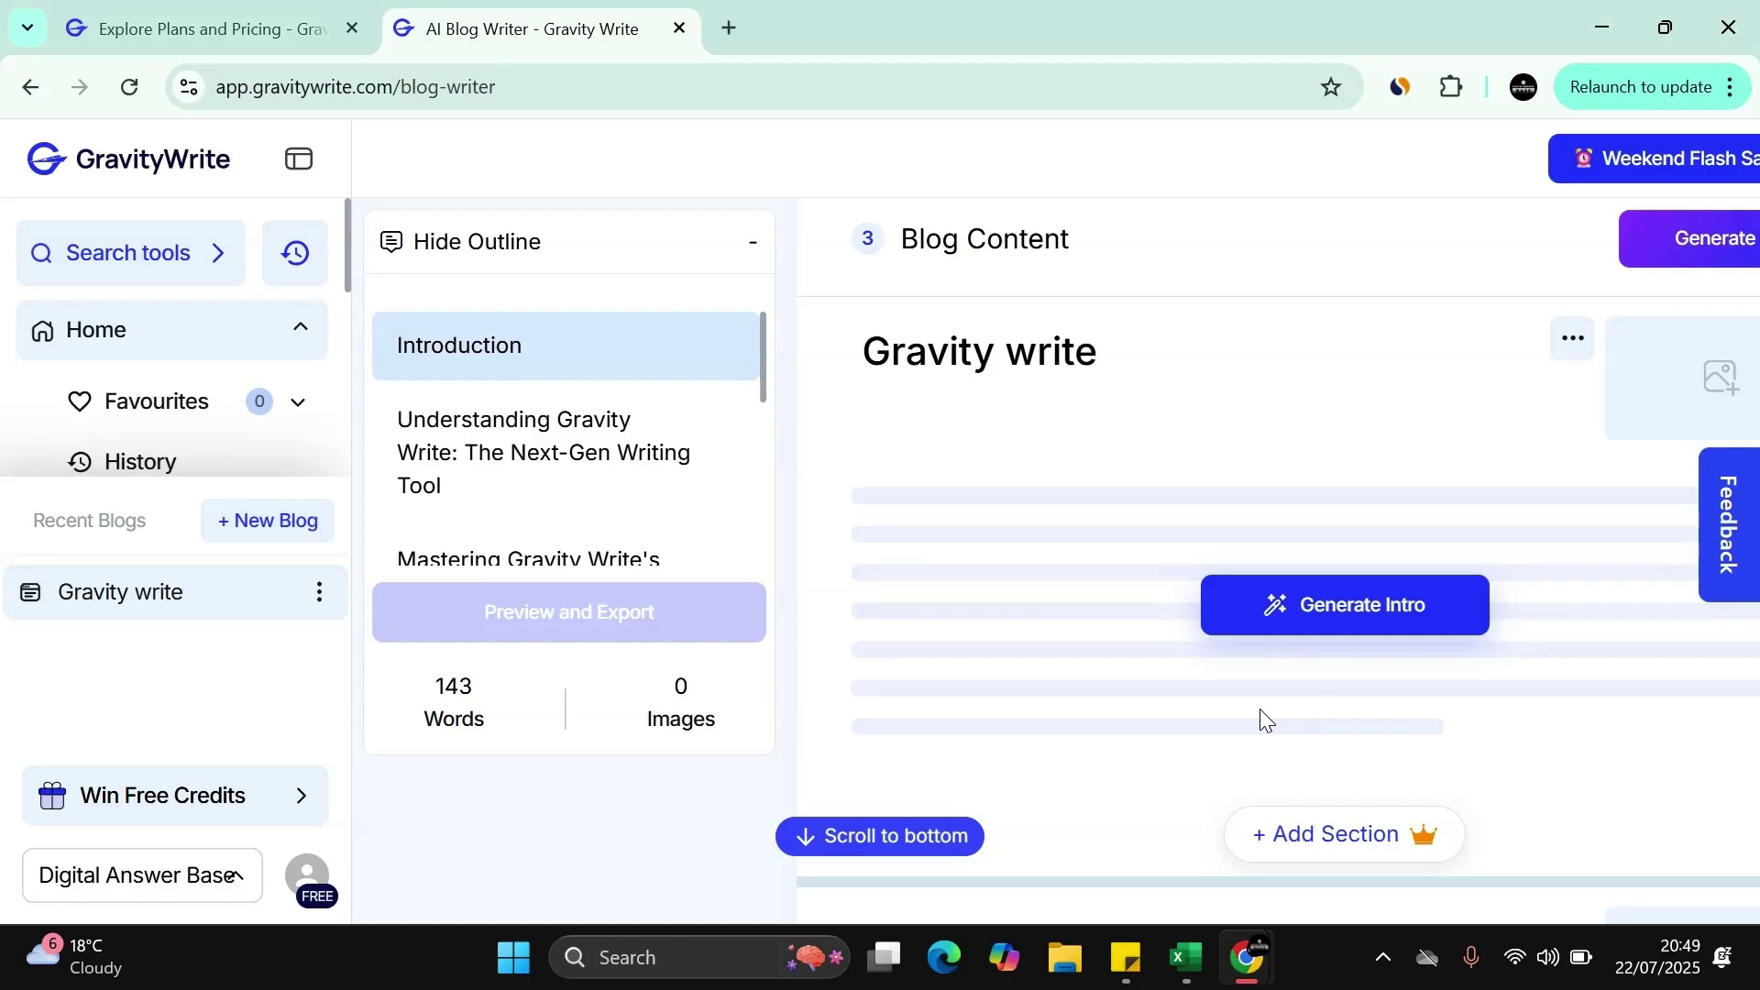
pyautogui.scroll(-1, 1297, 581)
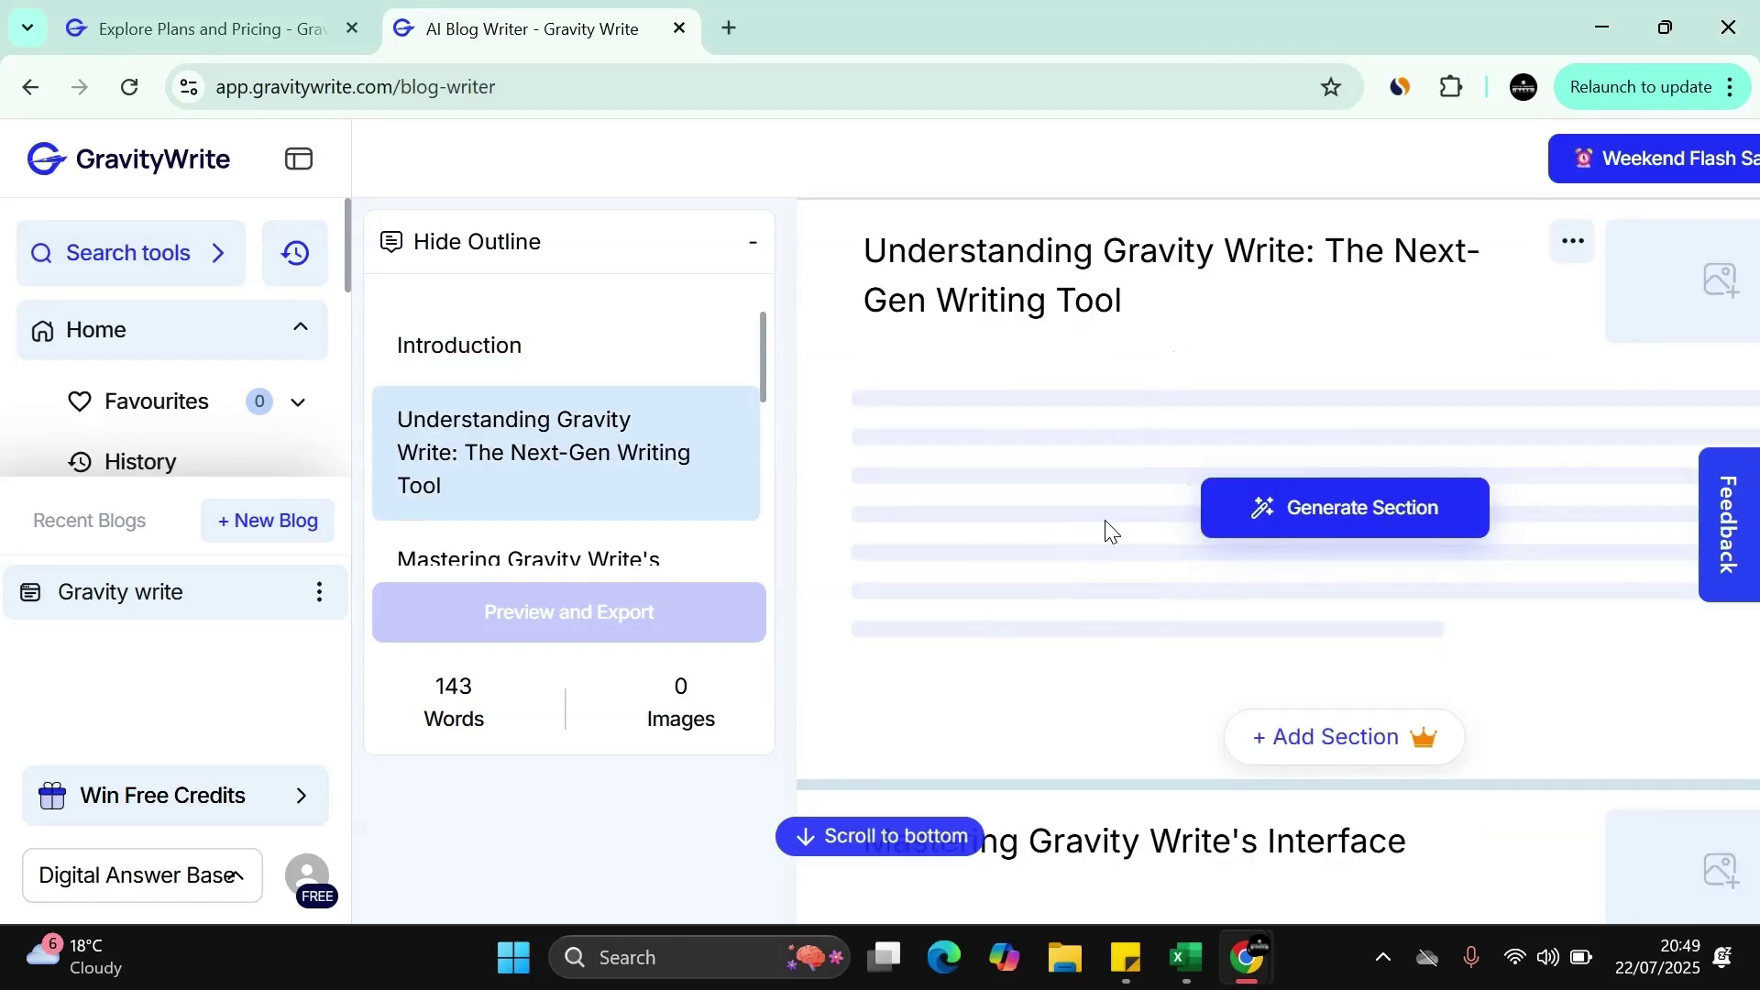
pyautogui.scroll(-1, 1107, 530)
pyautogui.scroll(-4, 177, 367)
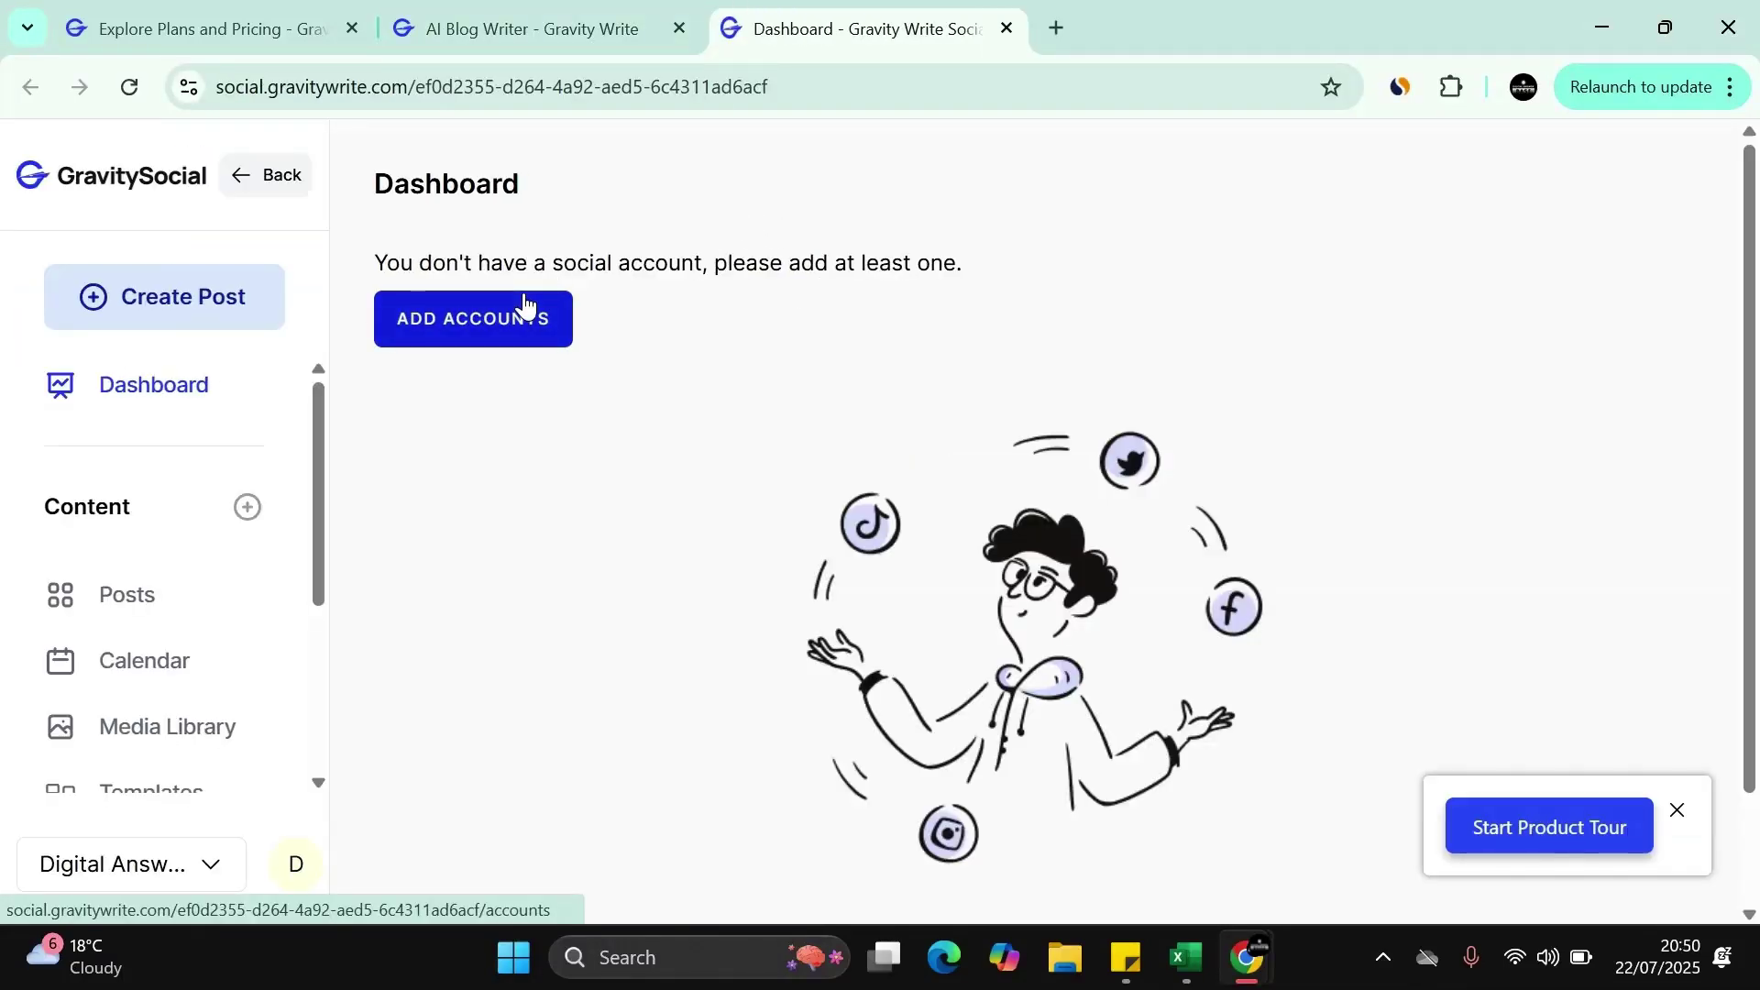
# Browse the Social Media Dashboard, then go back to the AI Blog Writer tab and open AI Chat
pyautogui.scroll(-1, 653, 522)
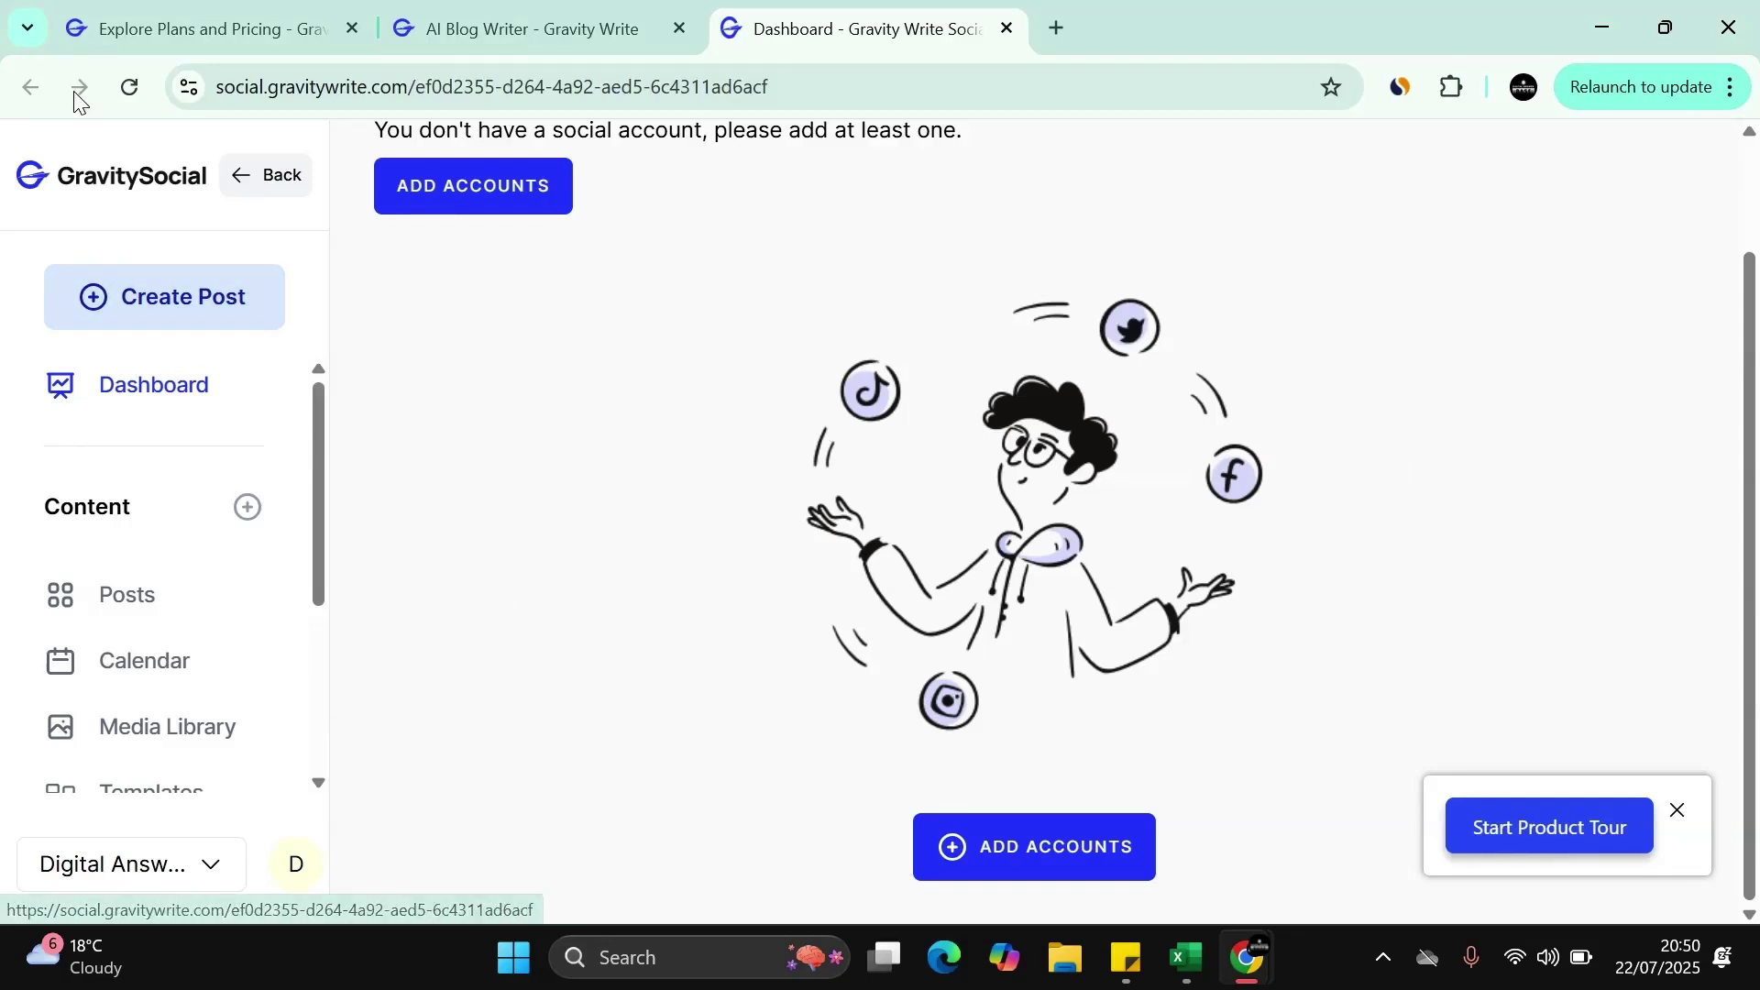
pyautogui.click(463, 14)
pyautogui.scroll(-2, 311, 397)
pyautogui.click(137, 300)
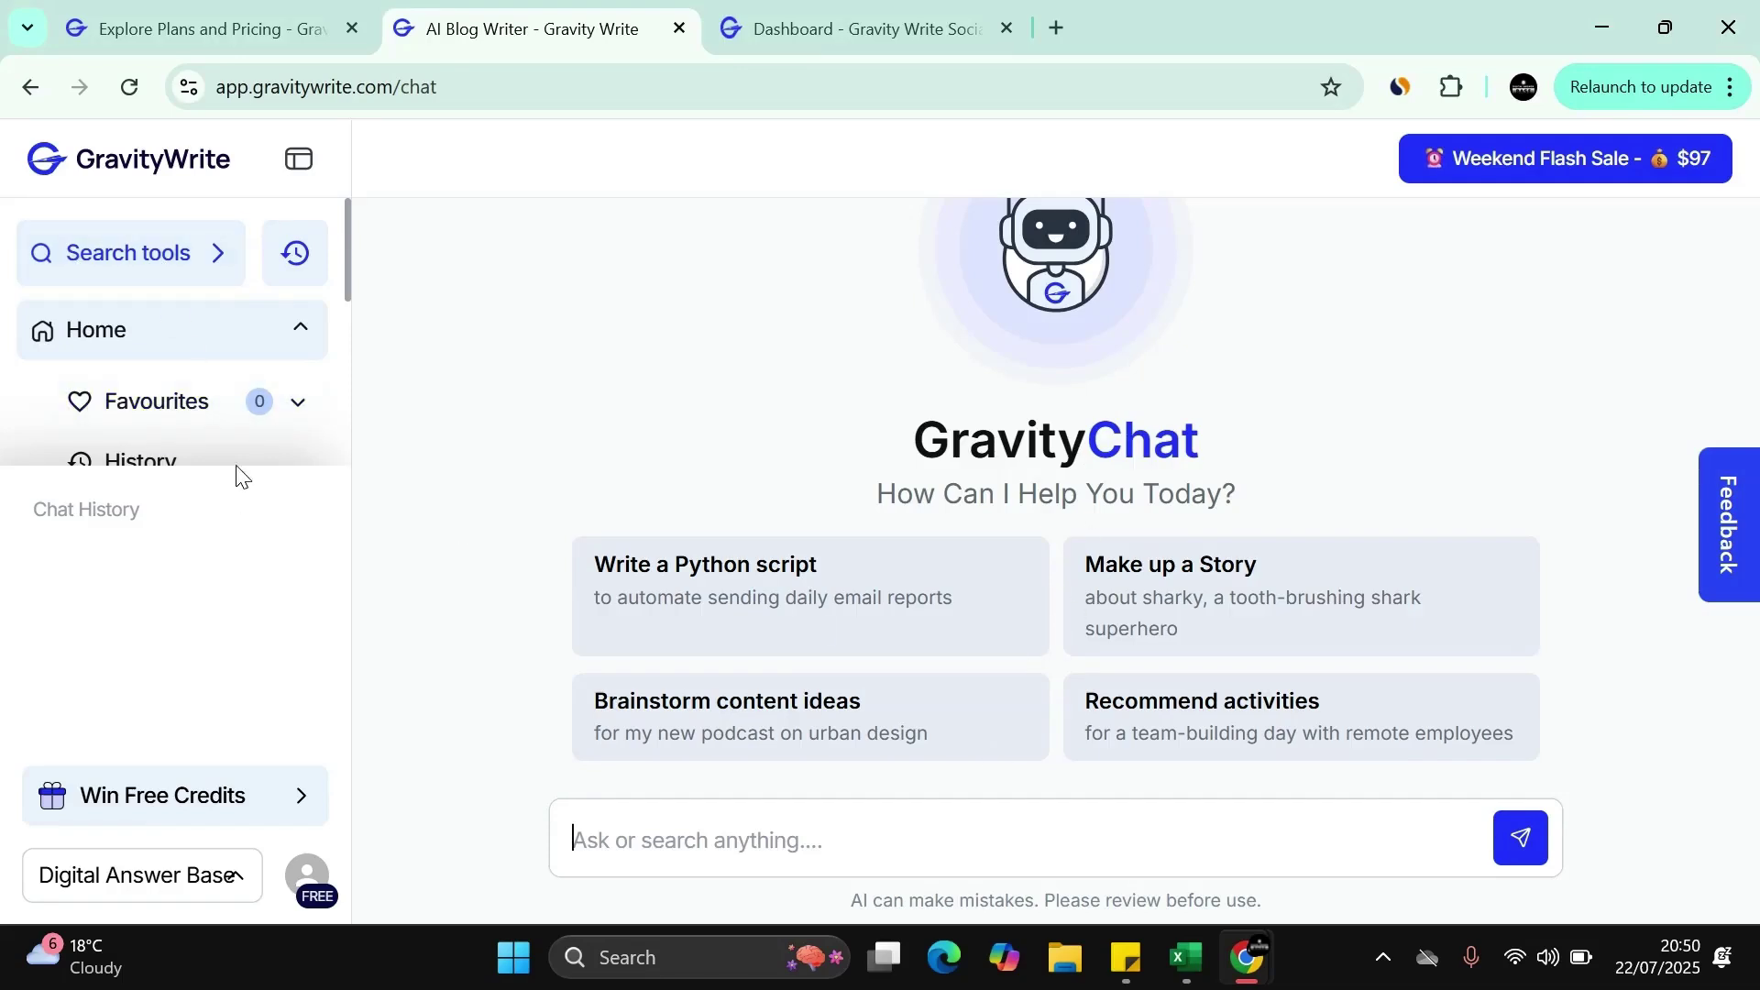
# Open the AI Image Generator from further down the sidebar
pyautogui.scroll(-1, 216, 369)
pyautogui.scroll(-3, 216, 369)
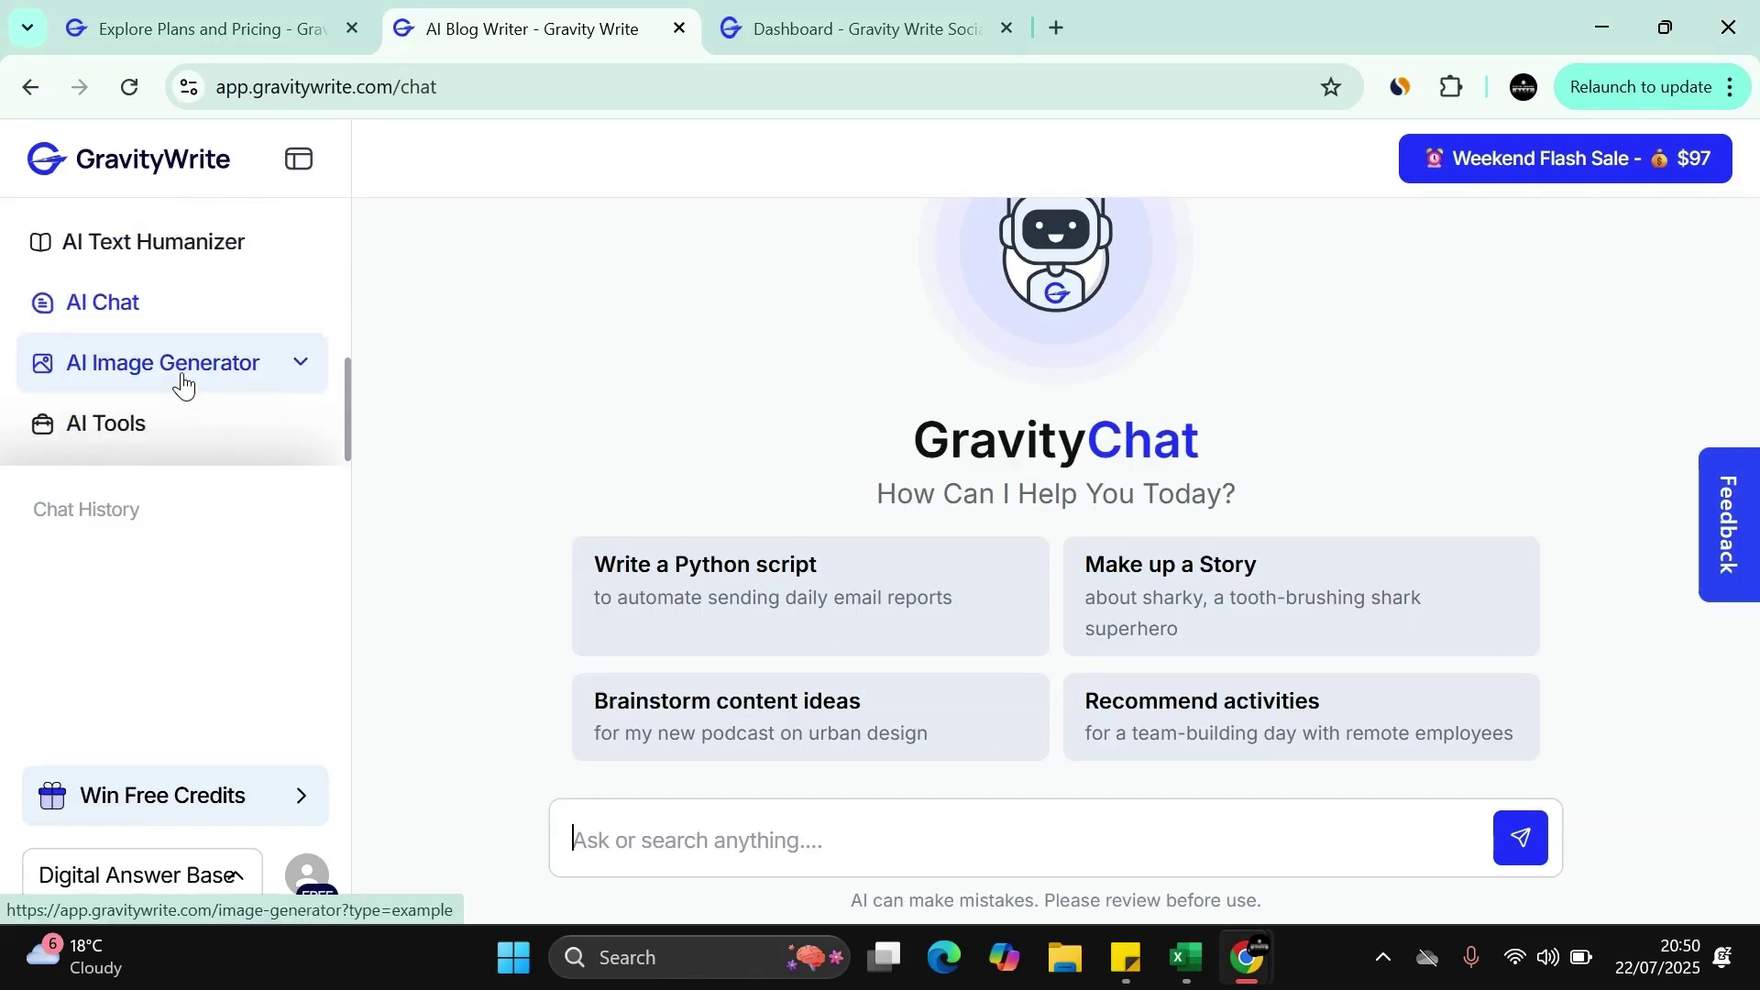
pyautogui.click(188, 376)
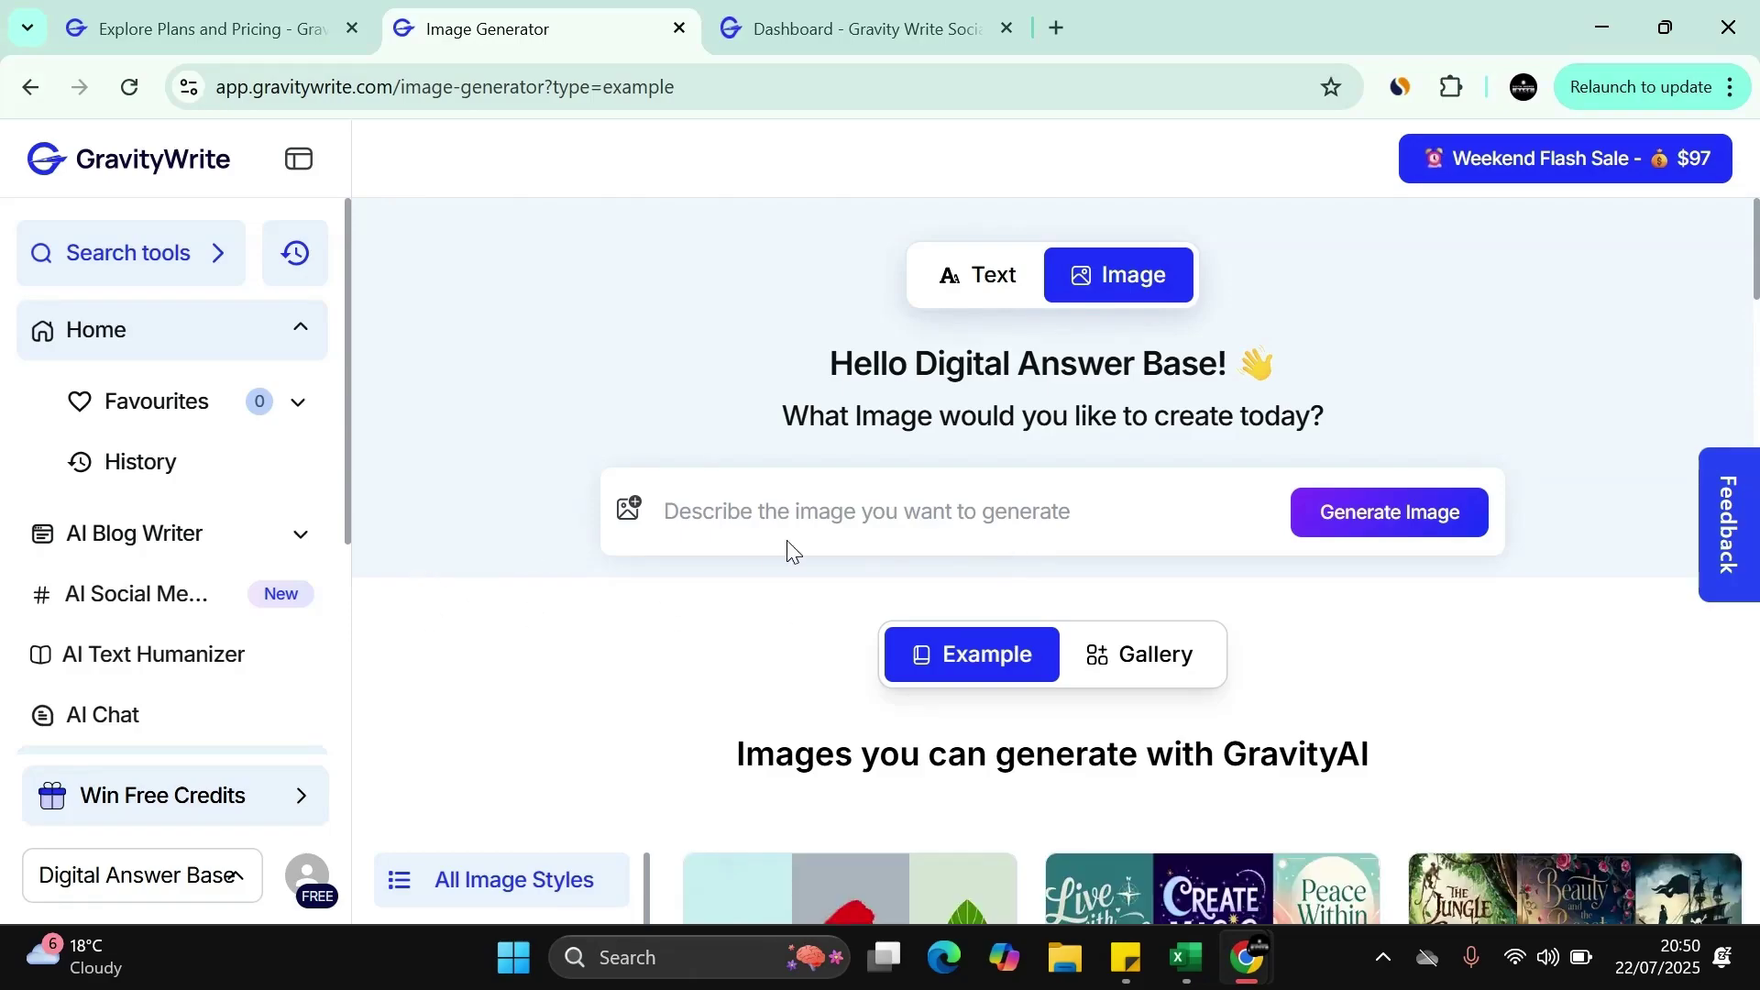
# Browse the Image Generator style examples, then open the AI Tools catalogue from the sidebar
pyautogui.scroll(-5, 789, 553)
pyautogui.scroll(-2, 1000, 565)
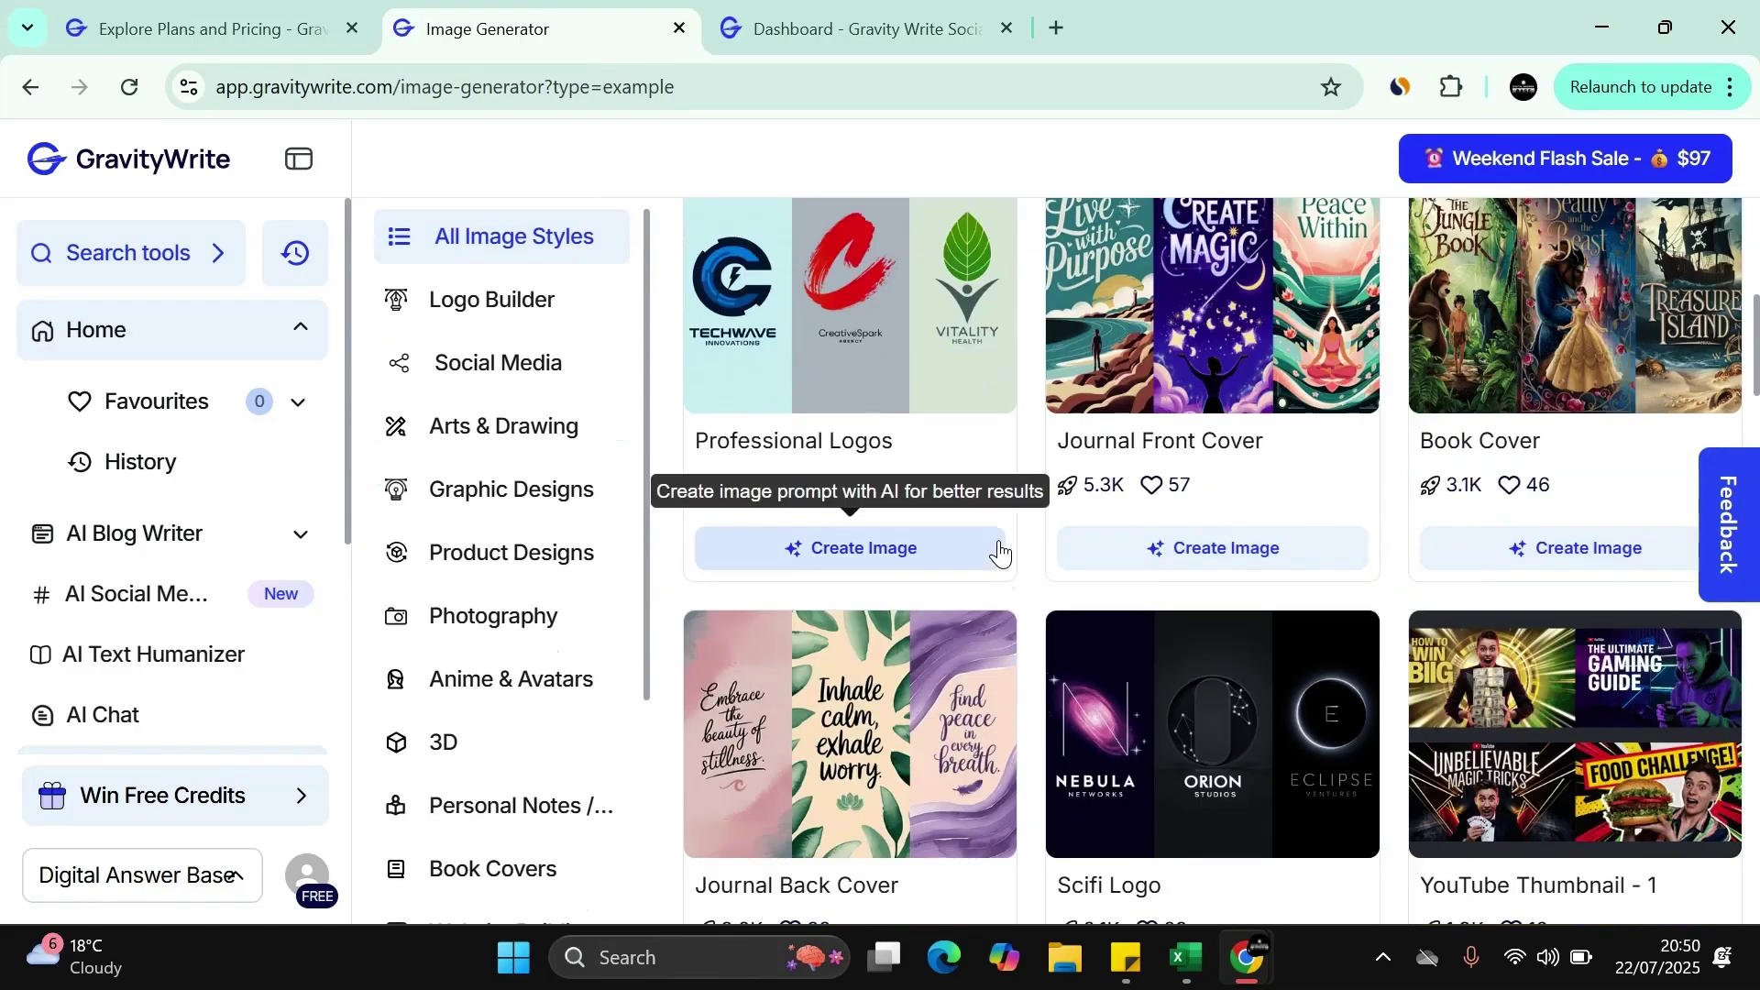
pyautogui.scroll(-4, 1000, 560)
pyautogui.scroll(-3, 1000, 554)
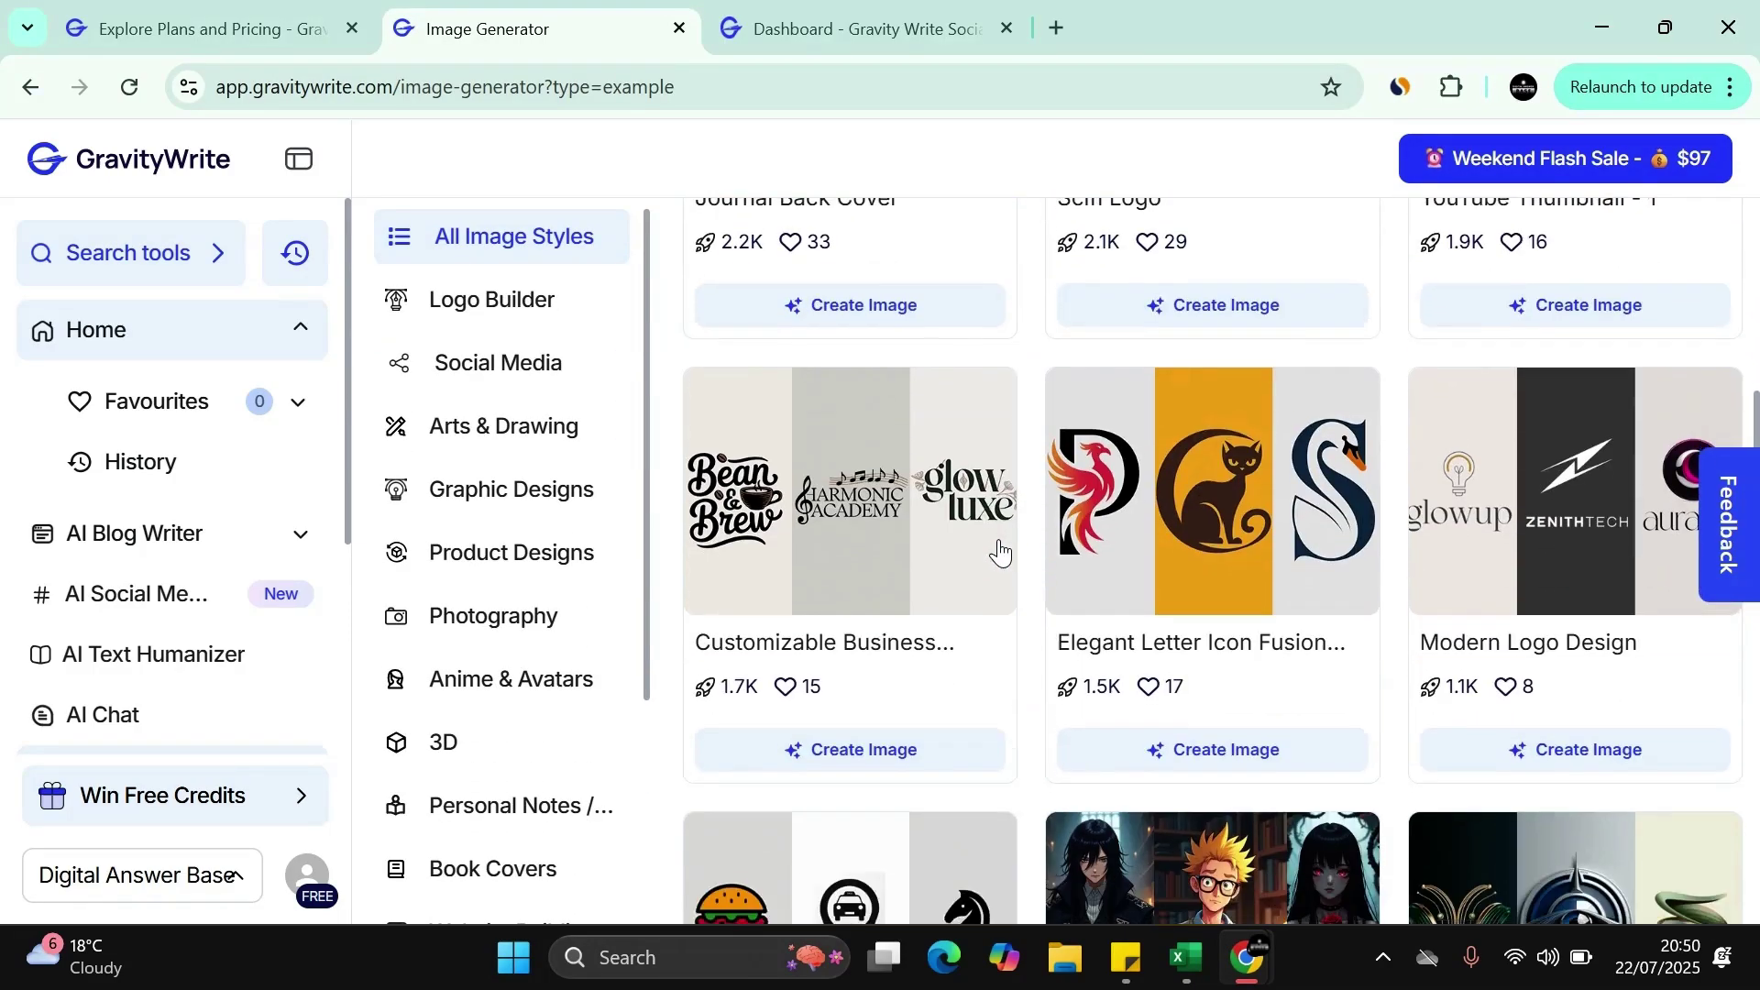
pyautogui.scroll(-13, 1000, 553)
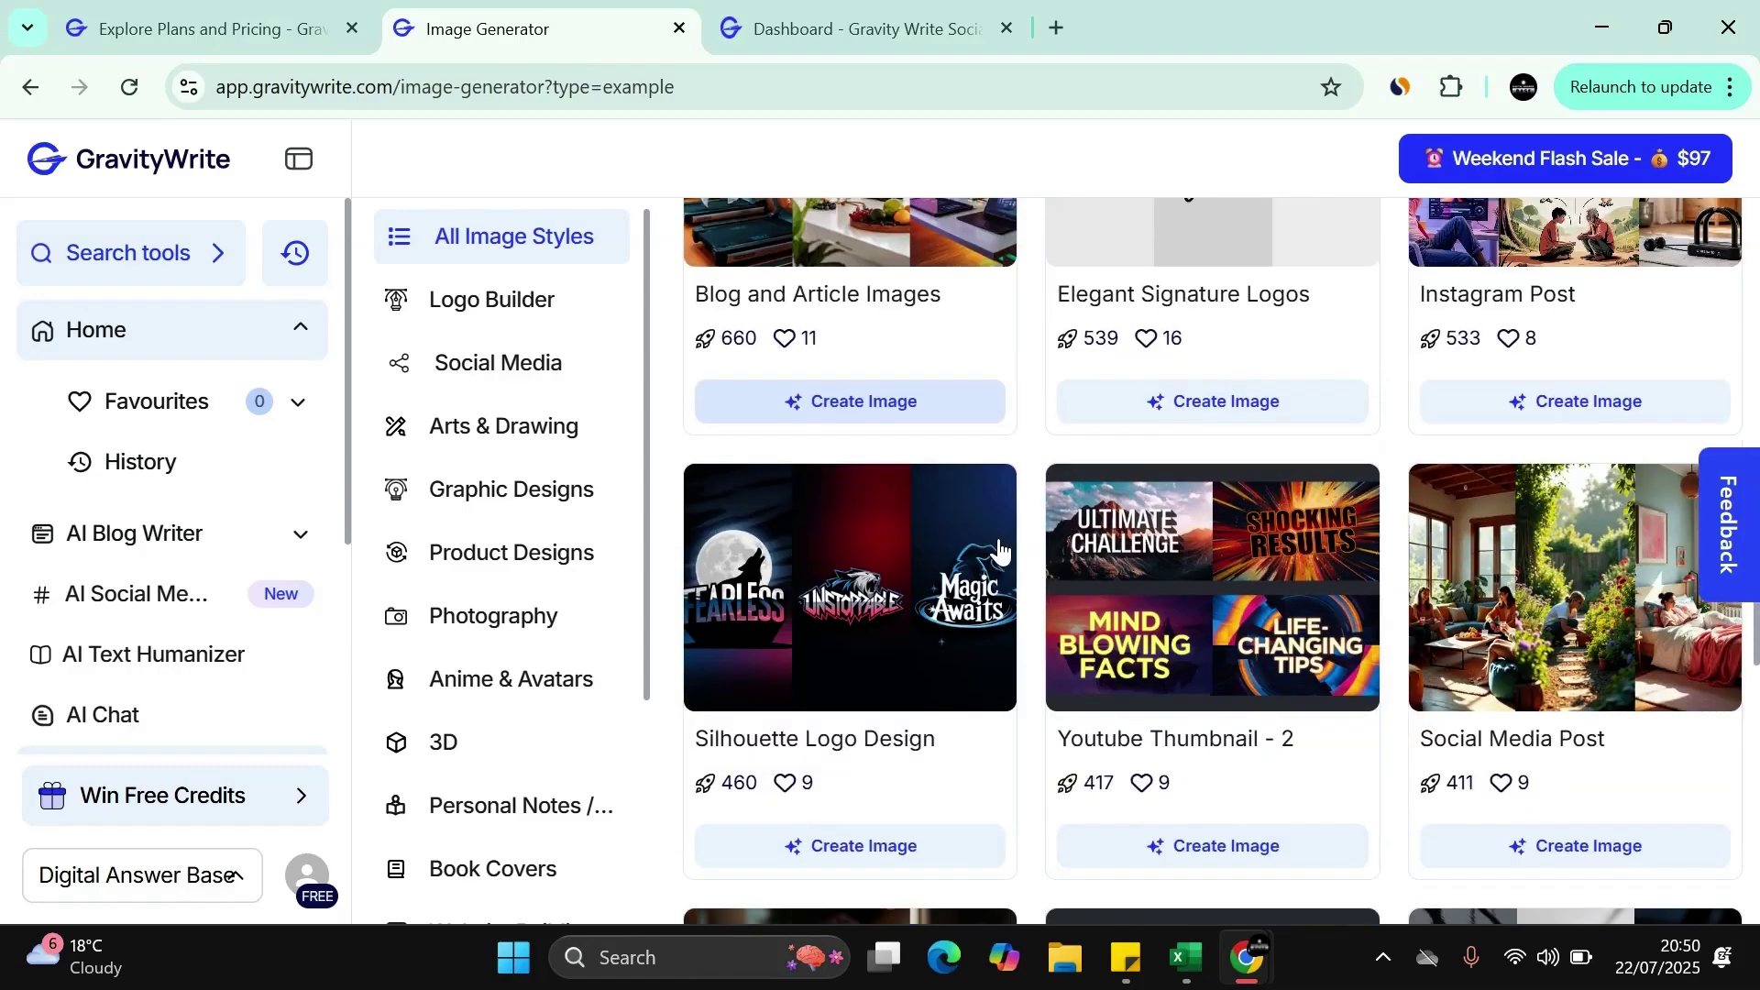
pyautogui.scroll(-15, 1000, 553)
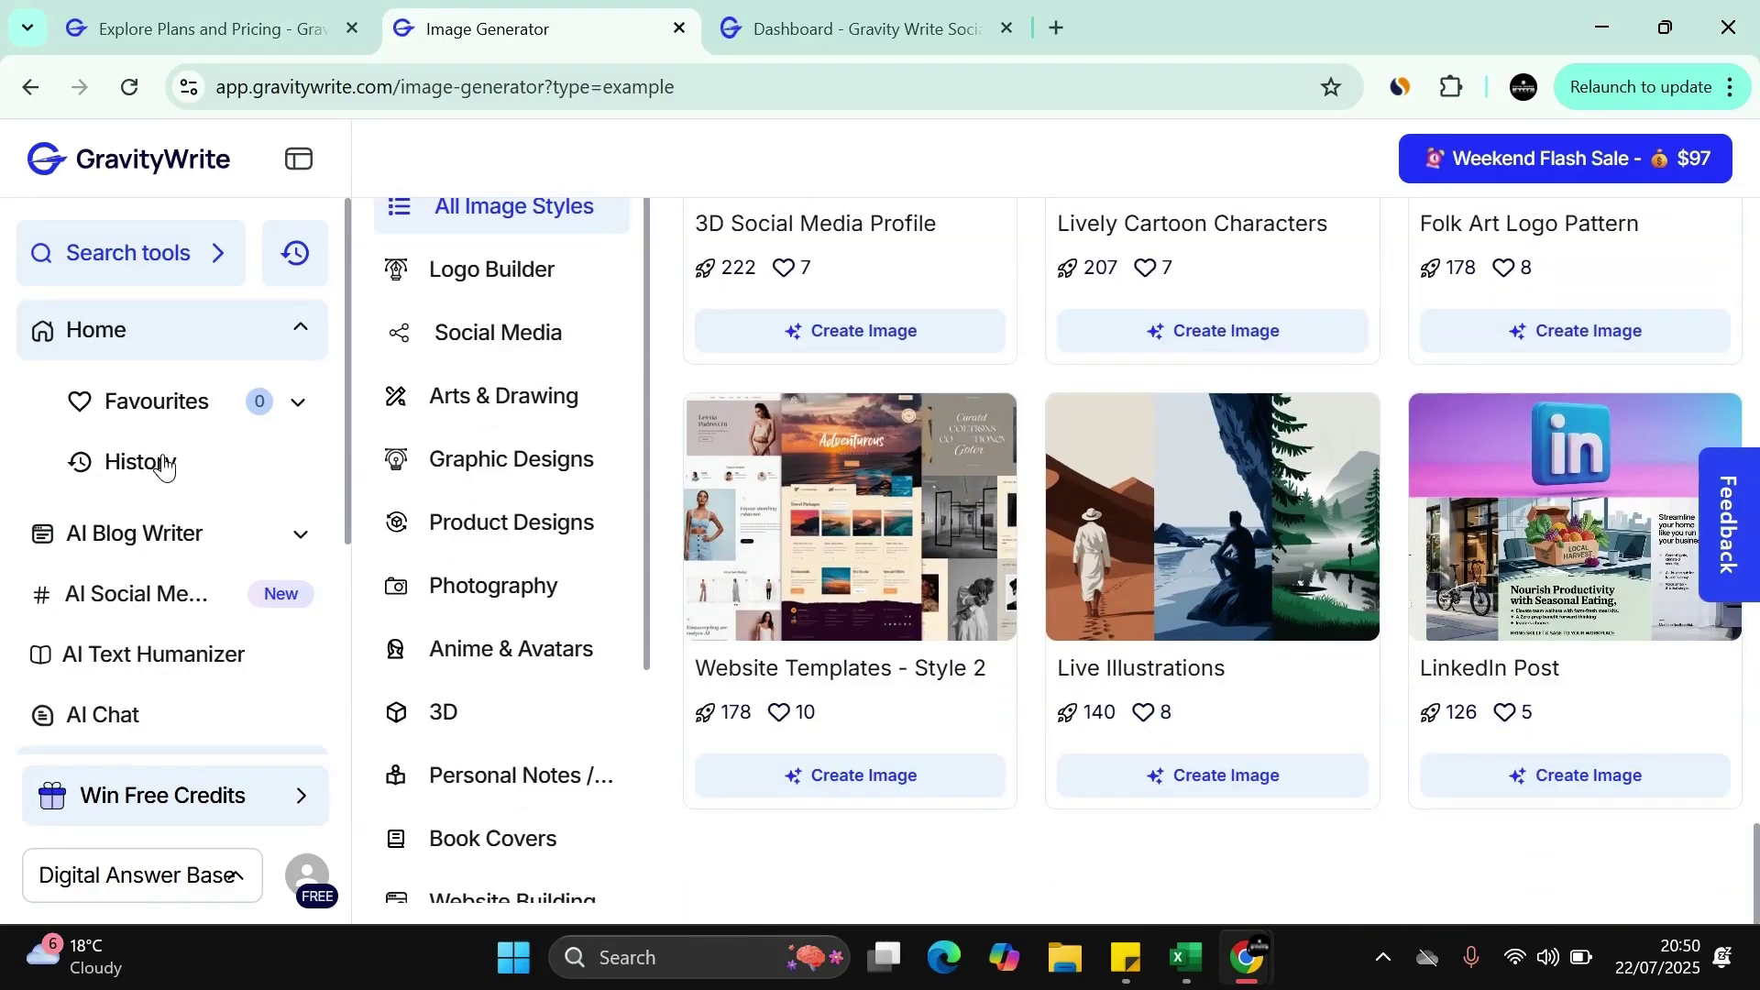
pyautogui.scroll(20, 1230, 526)
pyautogui.scroll(-4, 1229, 526)
pyautogui.scroll(-4, 141, 699)
pyautogui.click(146, 701)
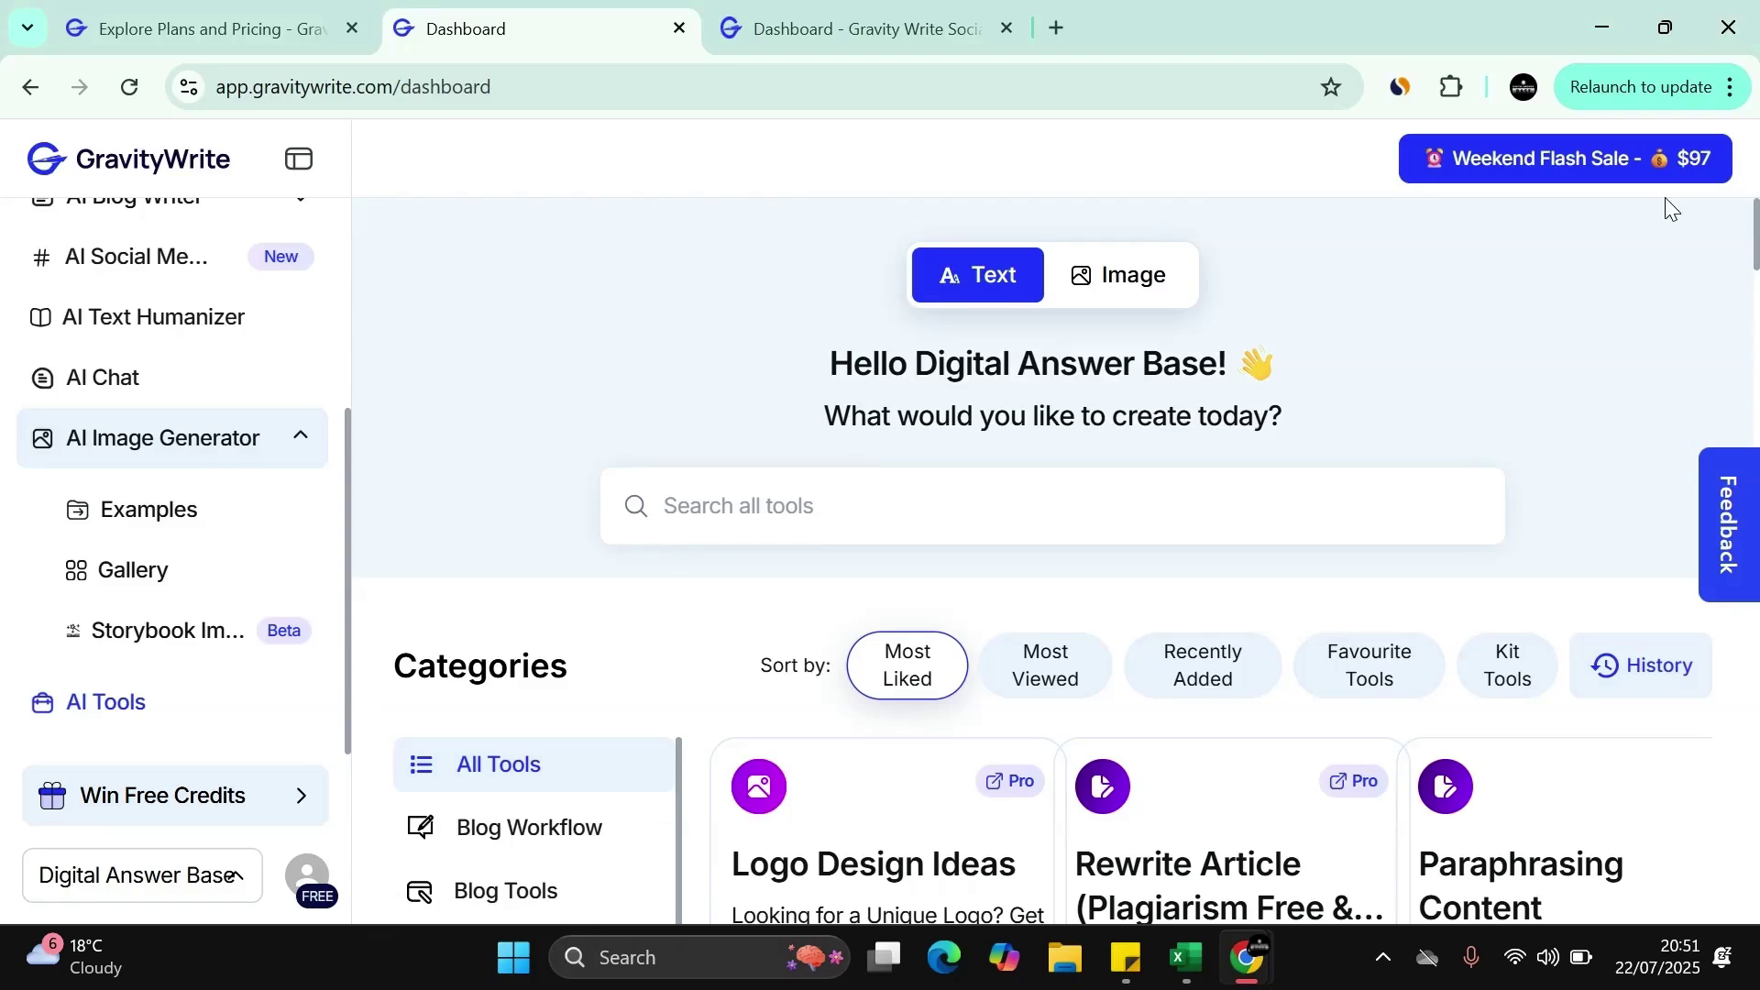
pyautogui.scroll(-3, 1146, 550)
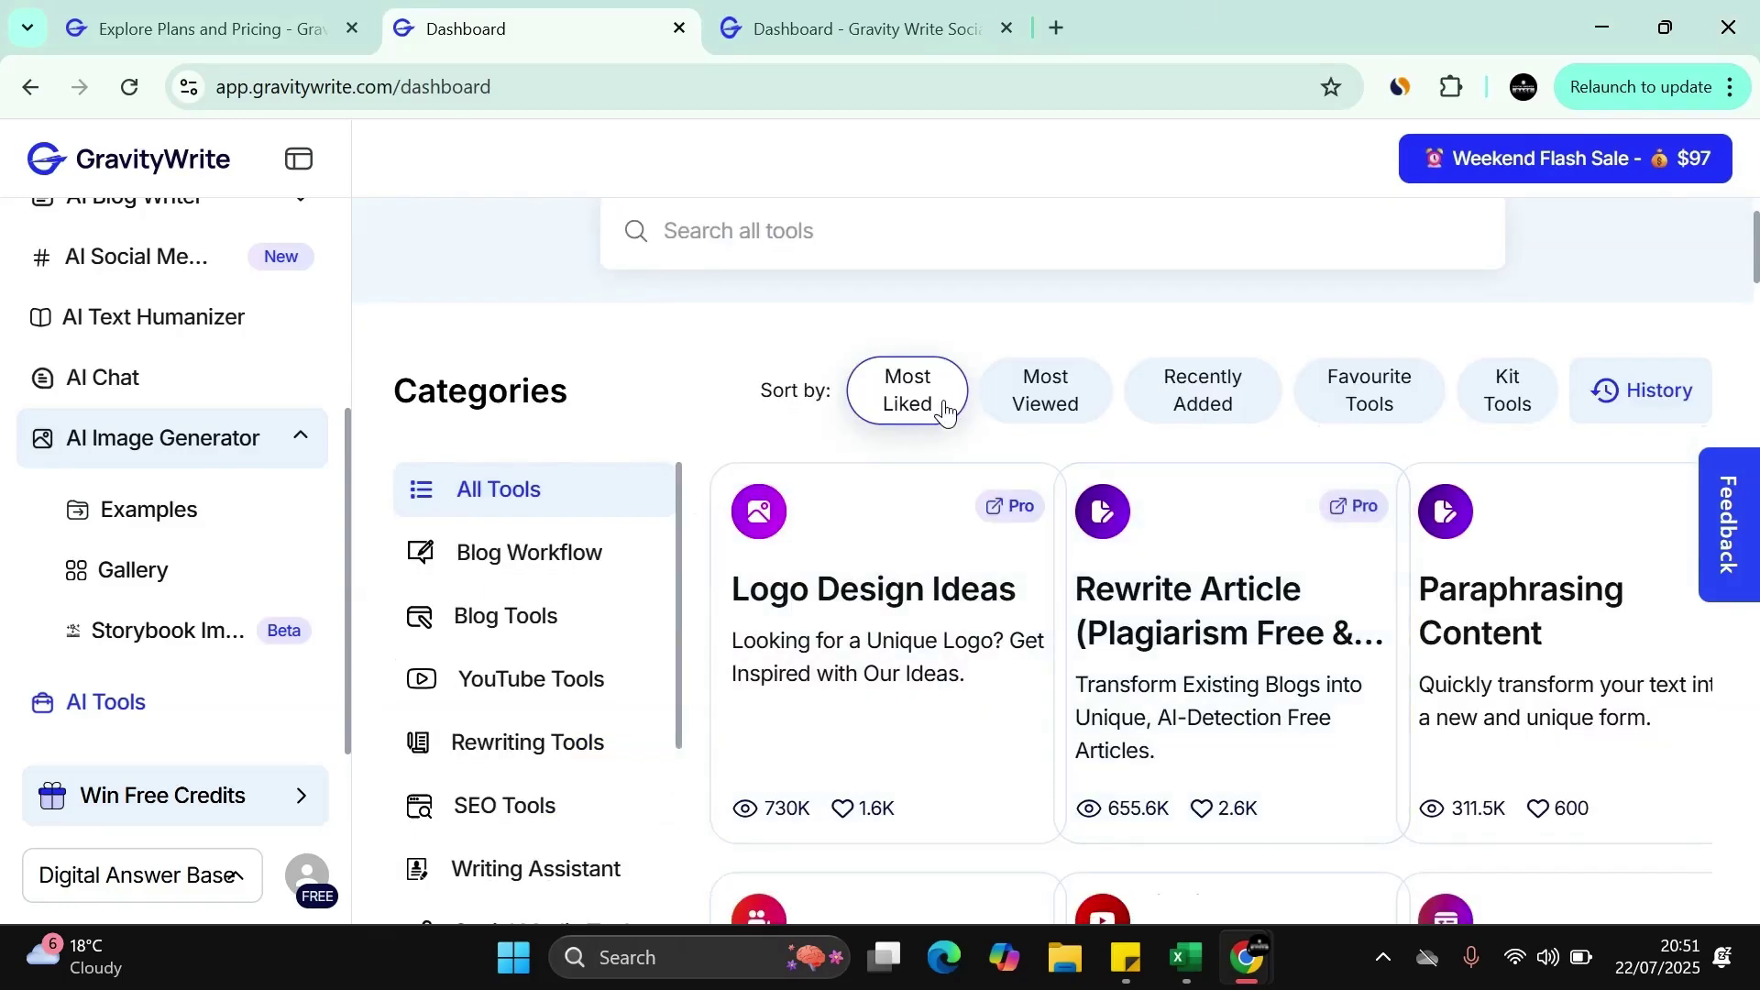
# Sort tools by Recently Added and browse cards like Rewrite Article and AI Film Script Writer
pyautogui.click(1242, 396)
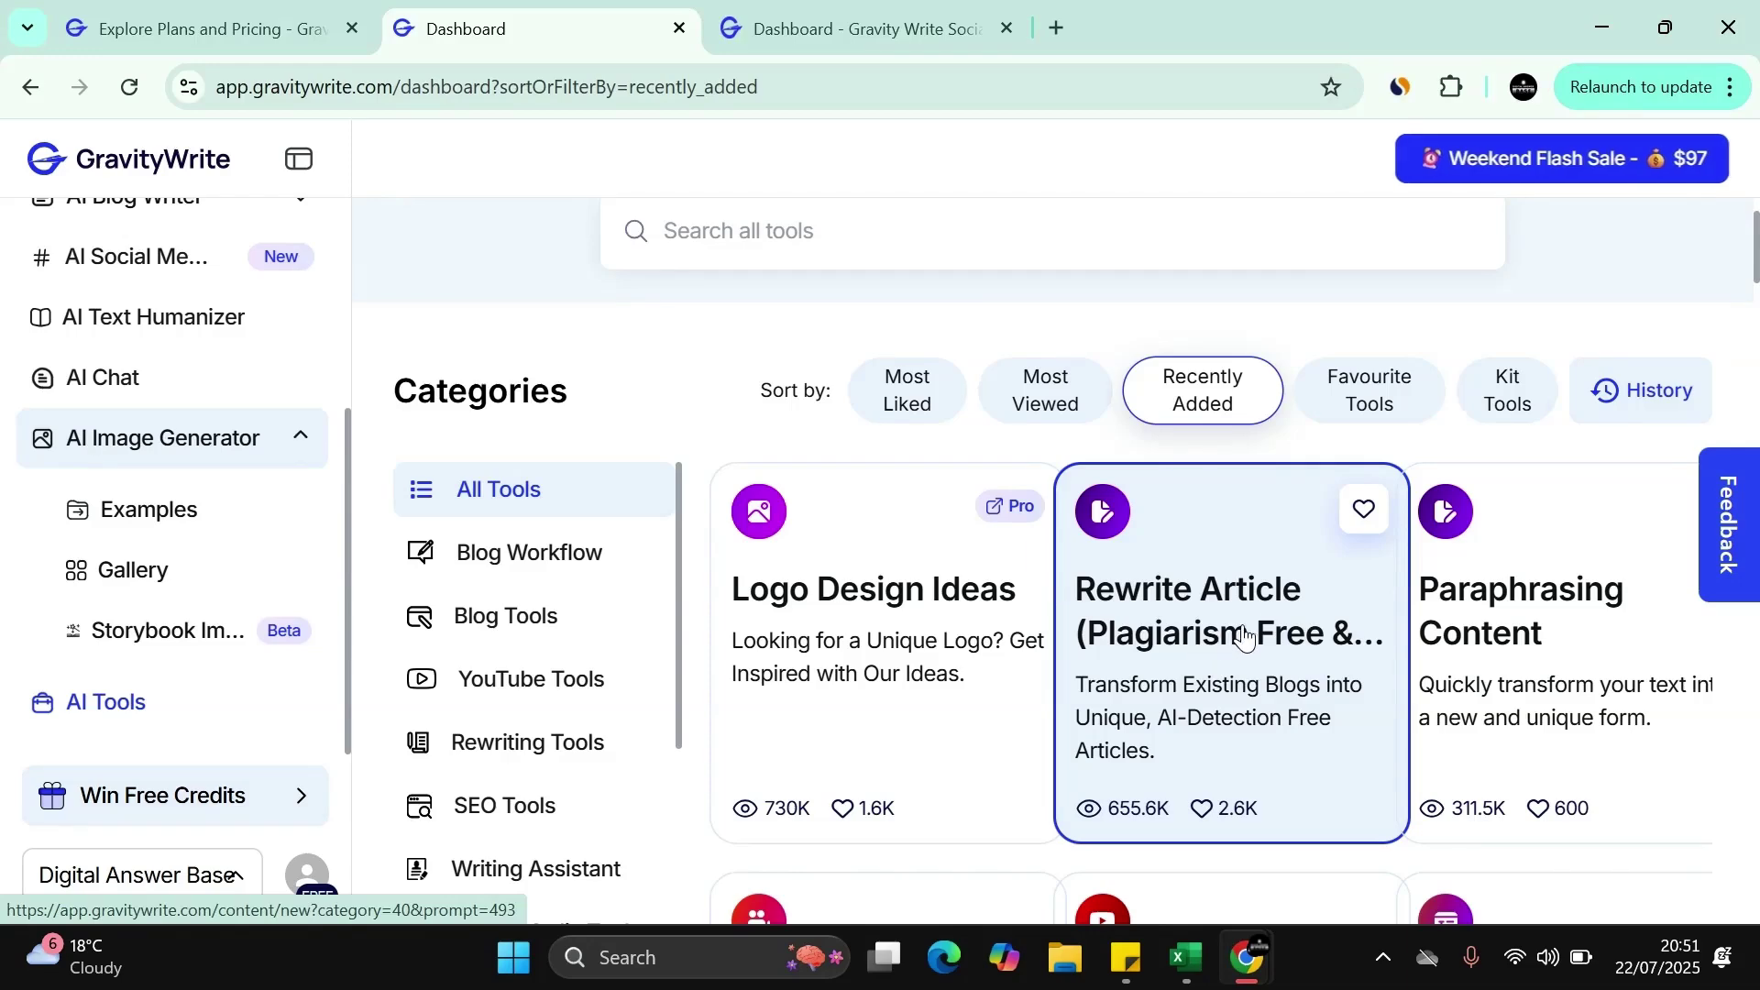
pyautogui.scroll(-3, 1571, 629)
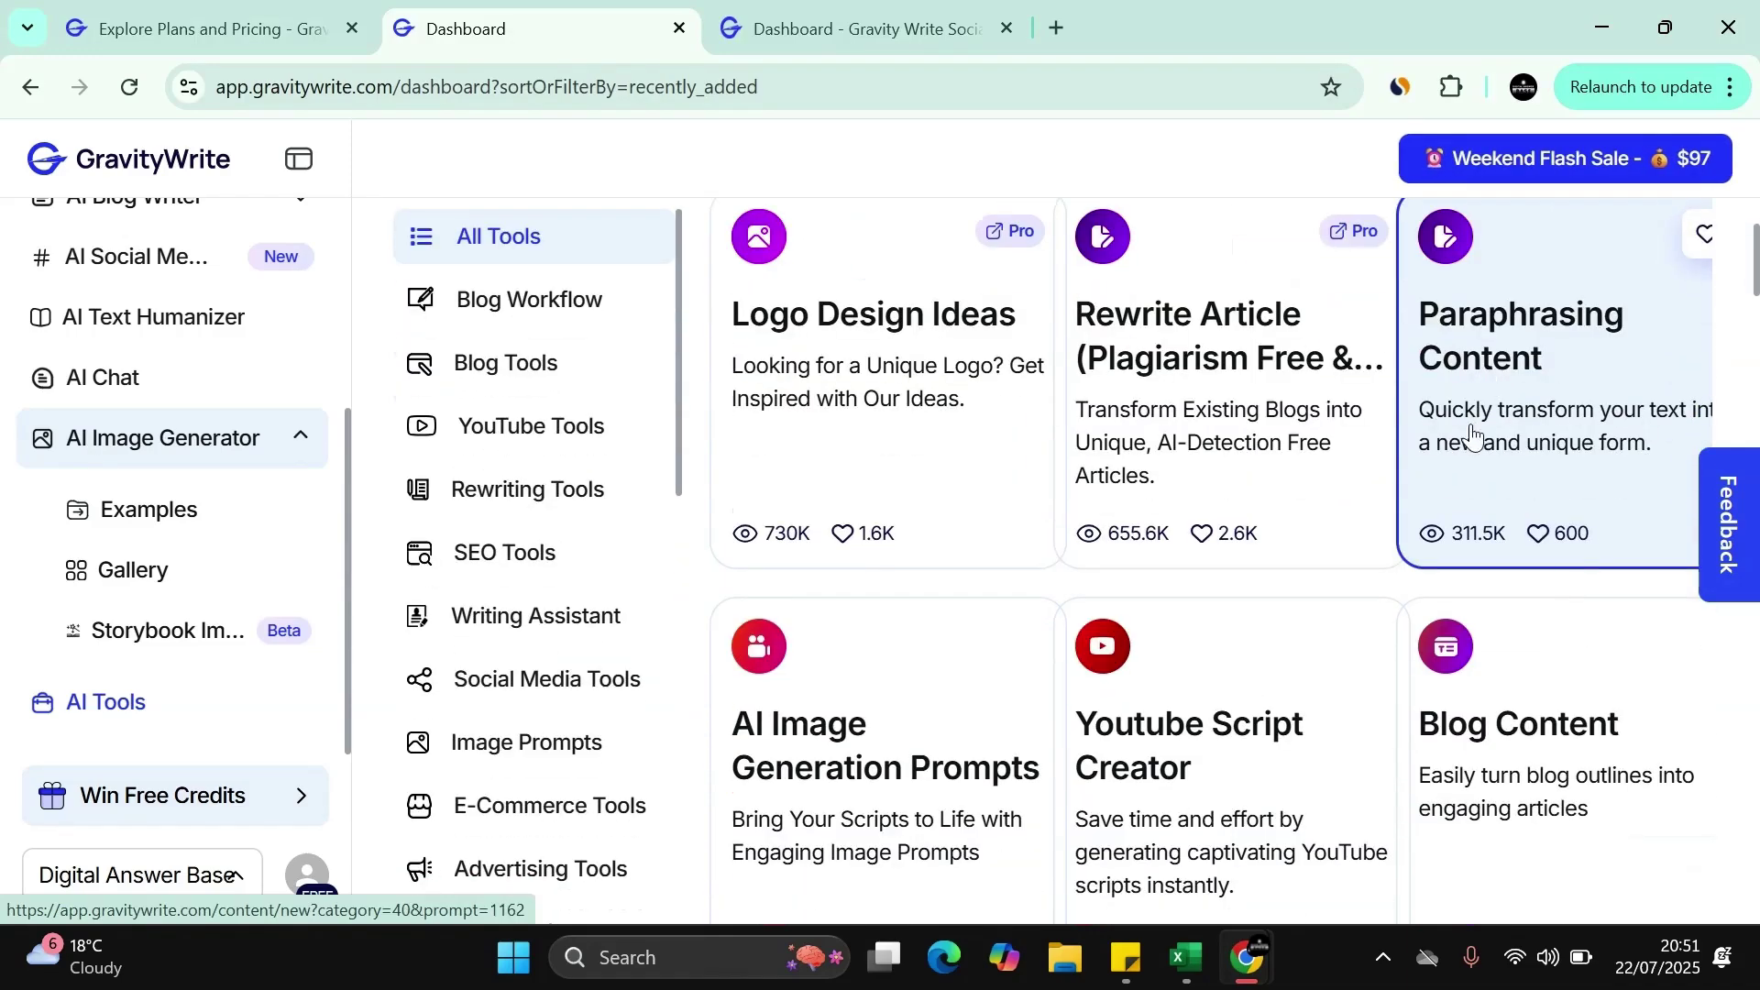
pyautogui.scroll(-6, 1336, 570)
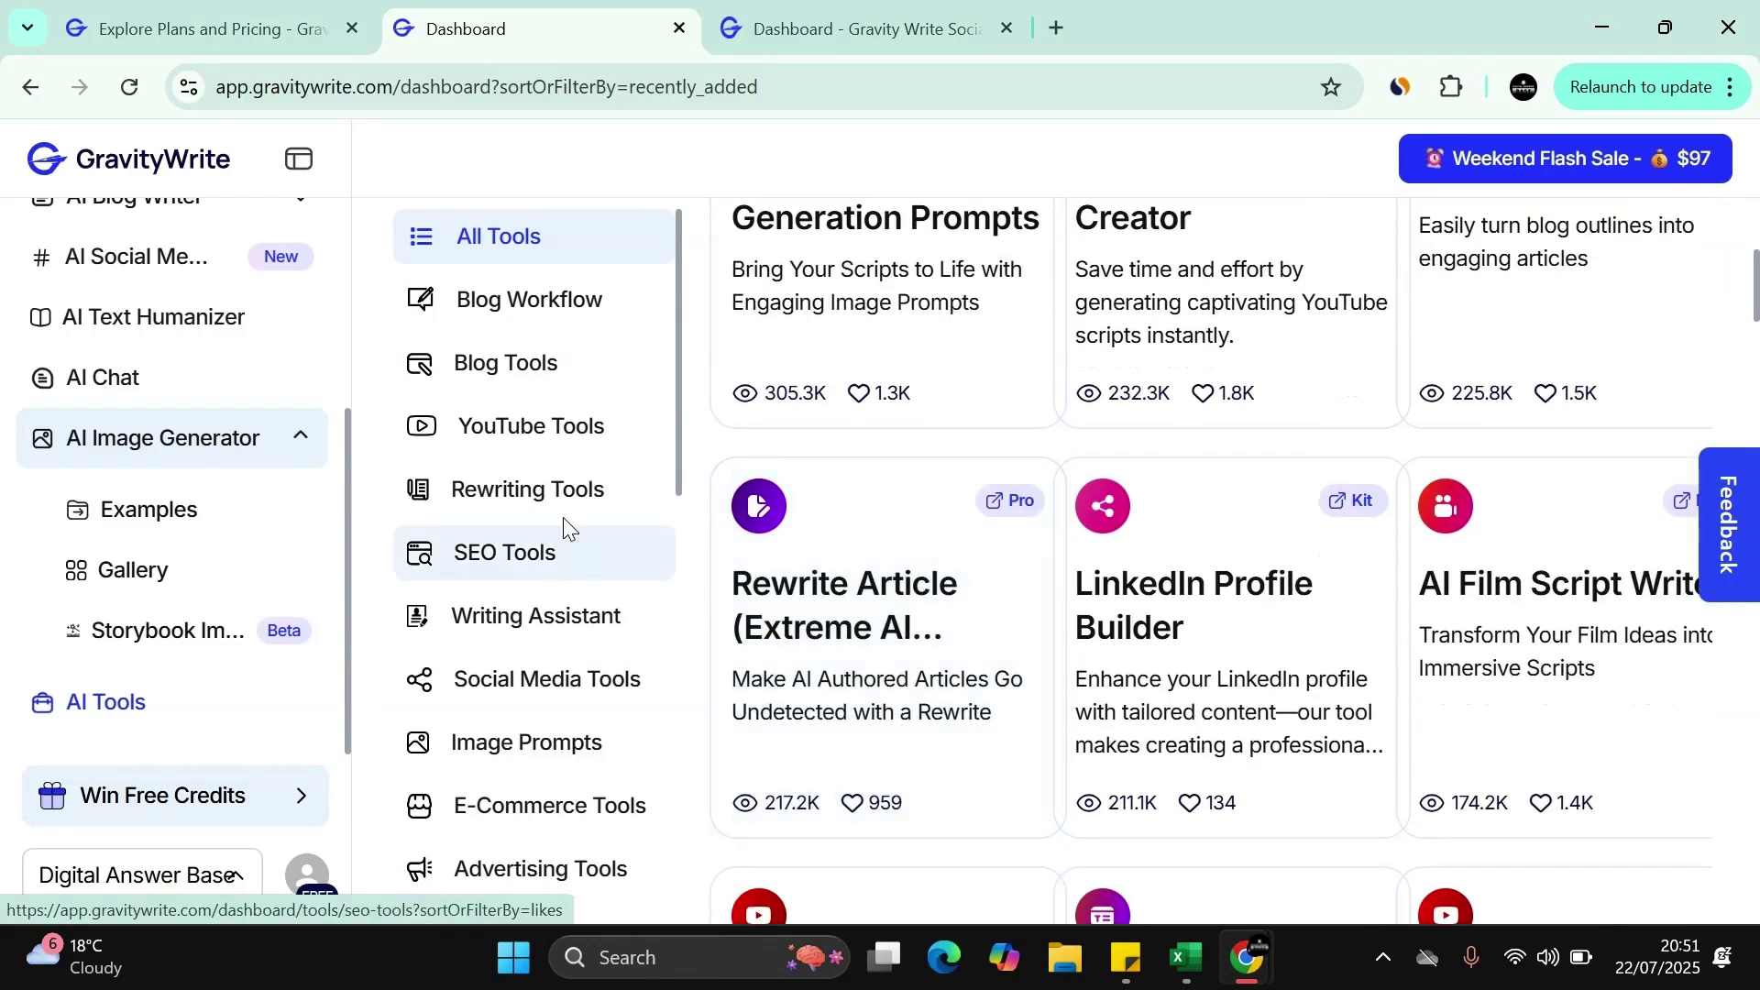
pyautogui.scroll(3, 562, 514)
pyautogui.scroll(-1, 530, 390)
pyautogui.scroll(1, 527, 366)
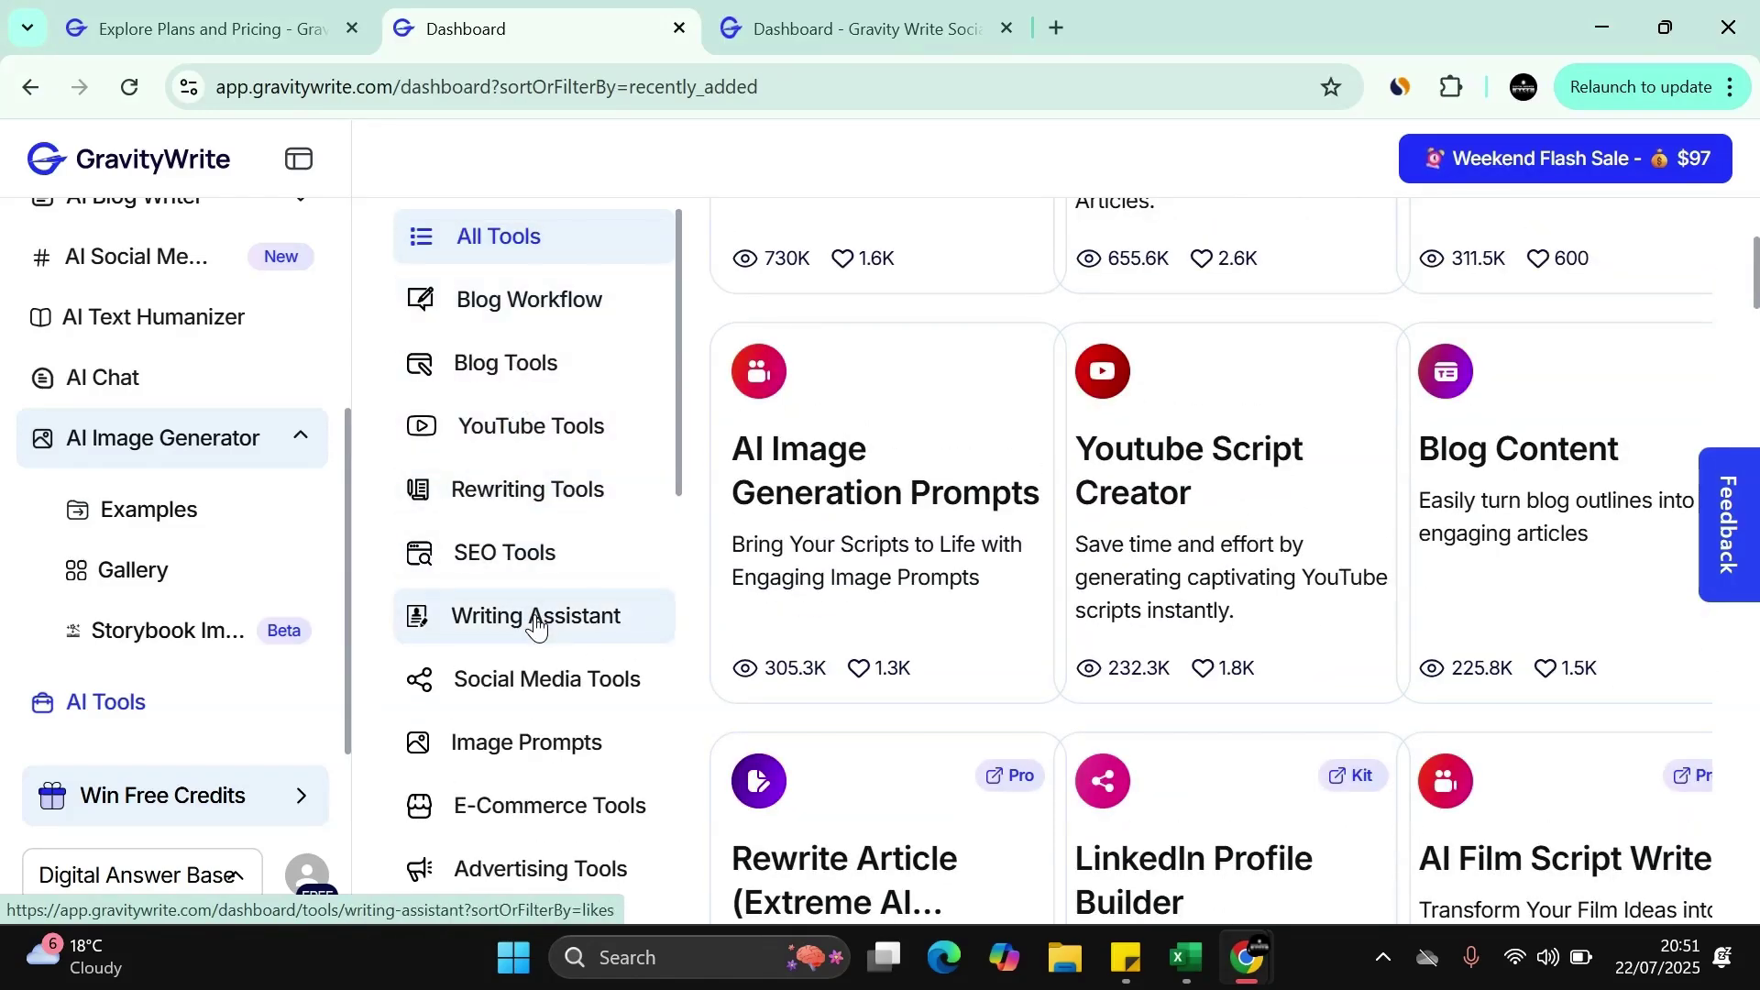
# Filter the catalogue to SEO Tools and scan cards from Meta Title and Description to Keyword Clustering
pyautogui.click(515, 569)
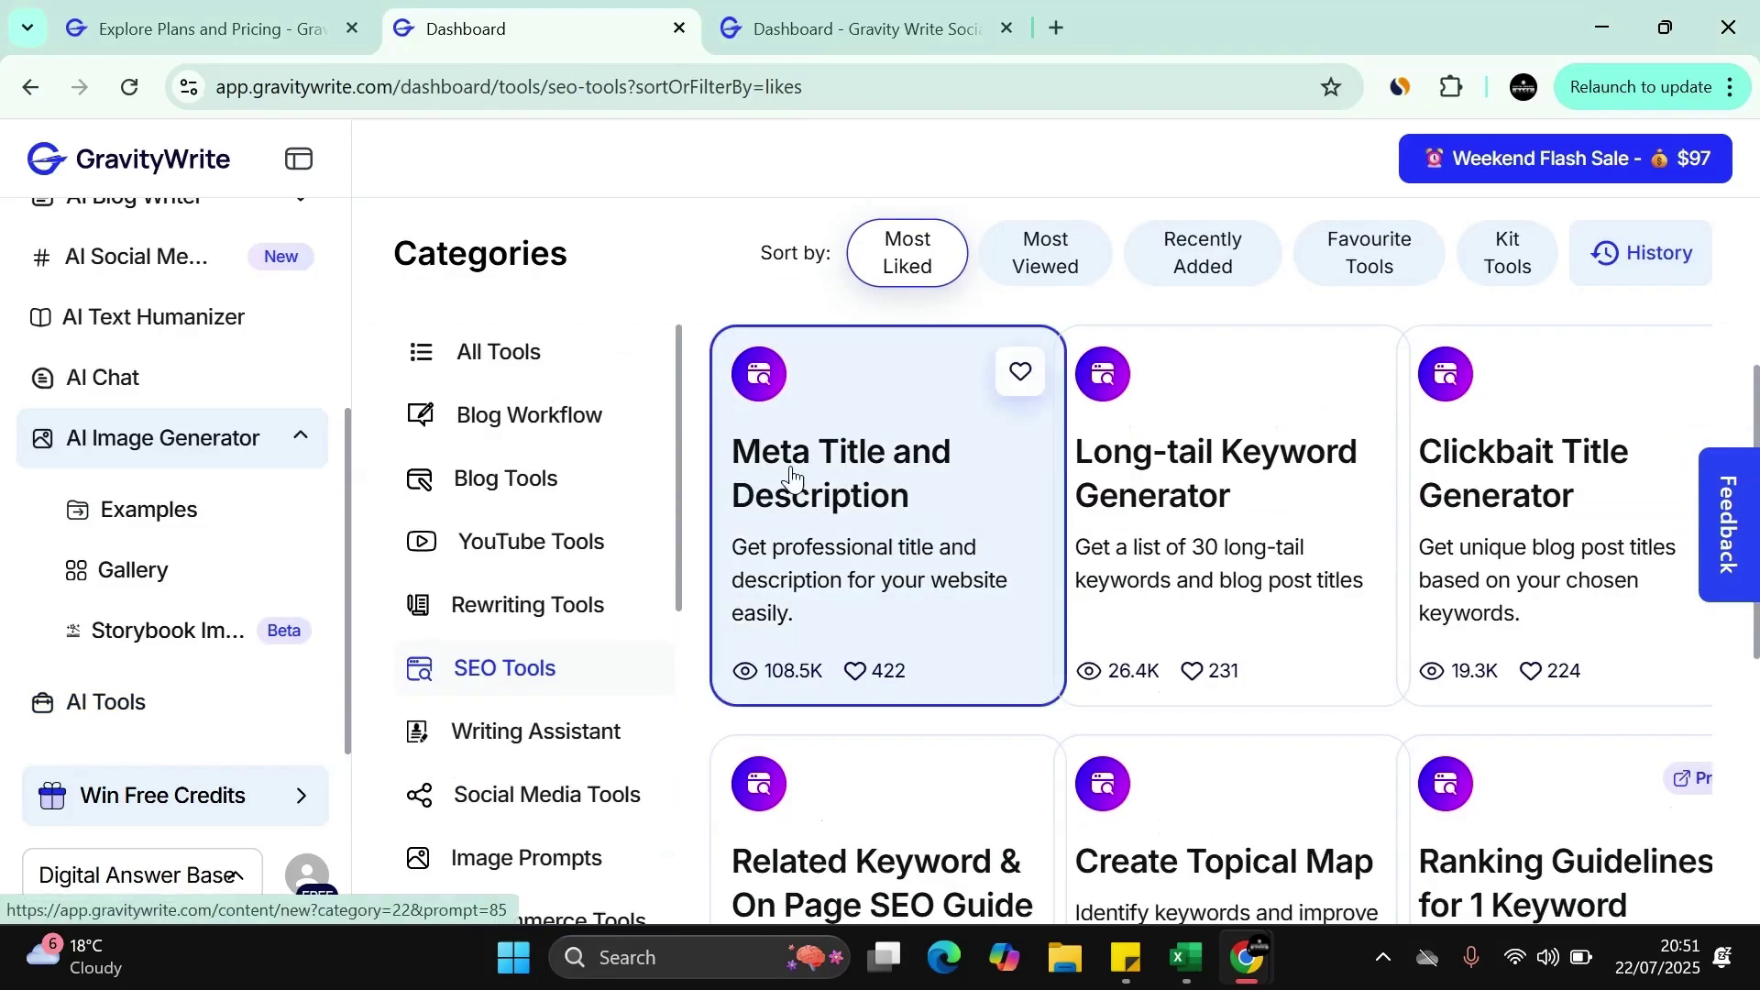
pyautogui.scroll(-2, 1337, 555)
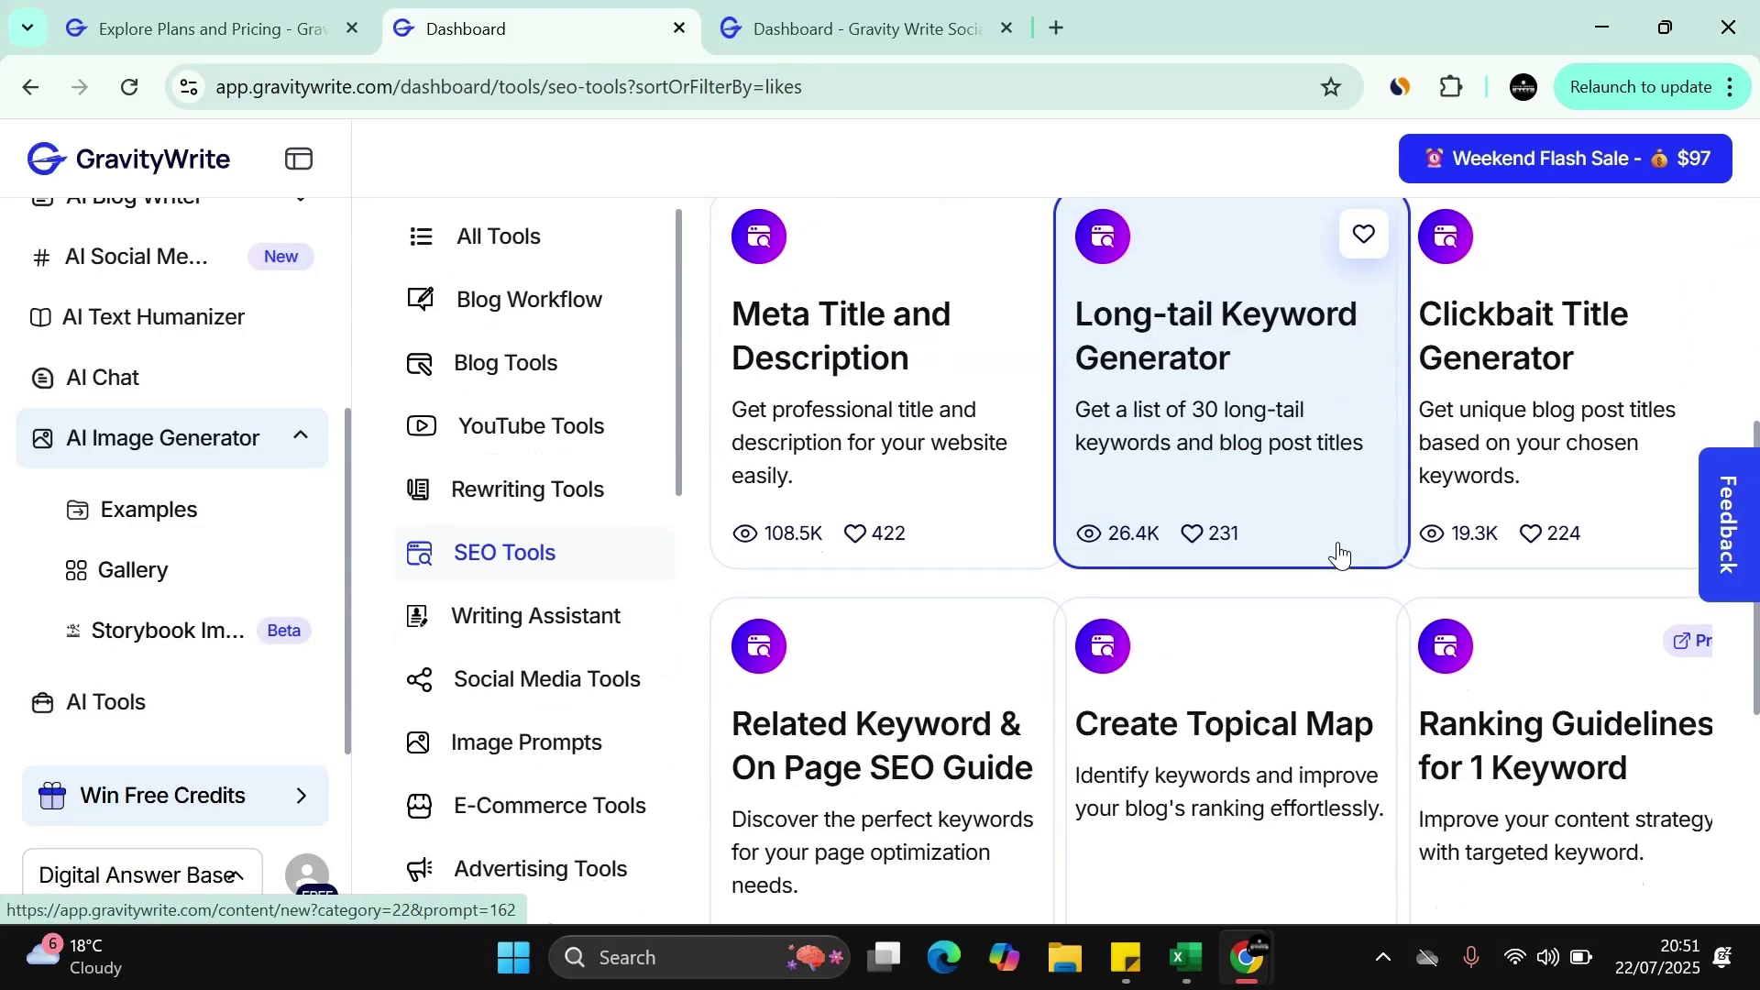
pyautogui.scroll(-5, 1323, 779)
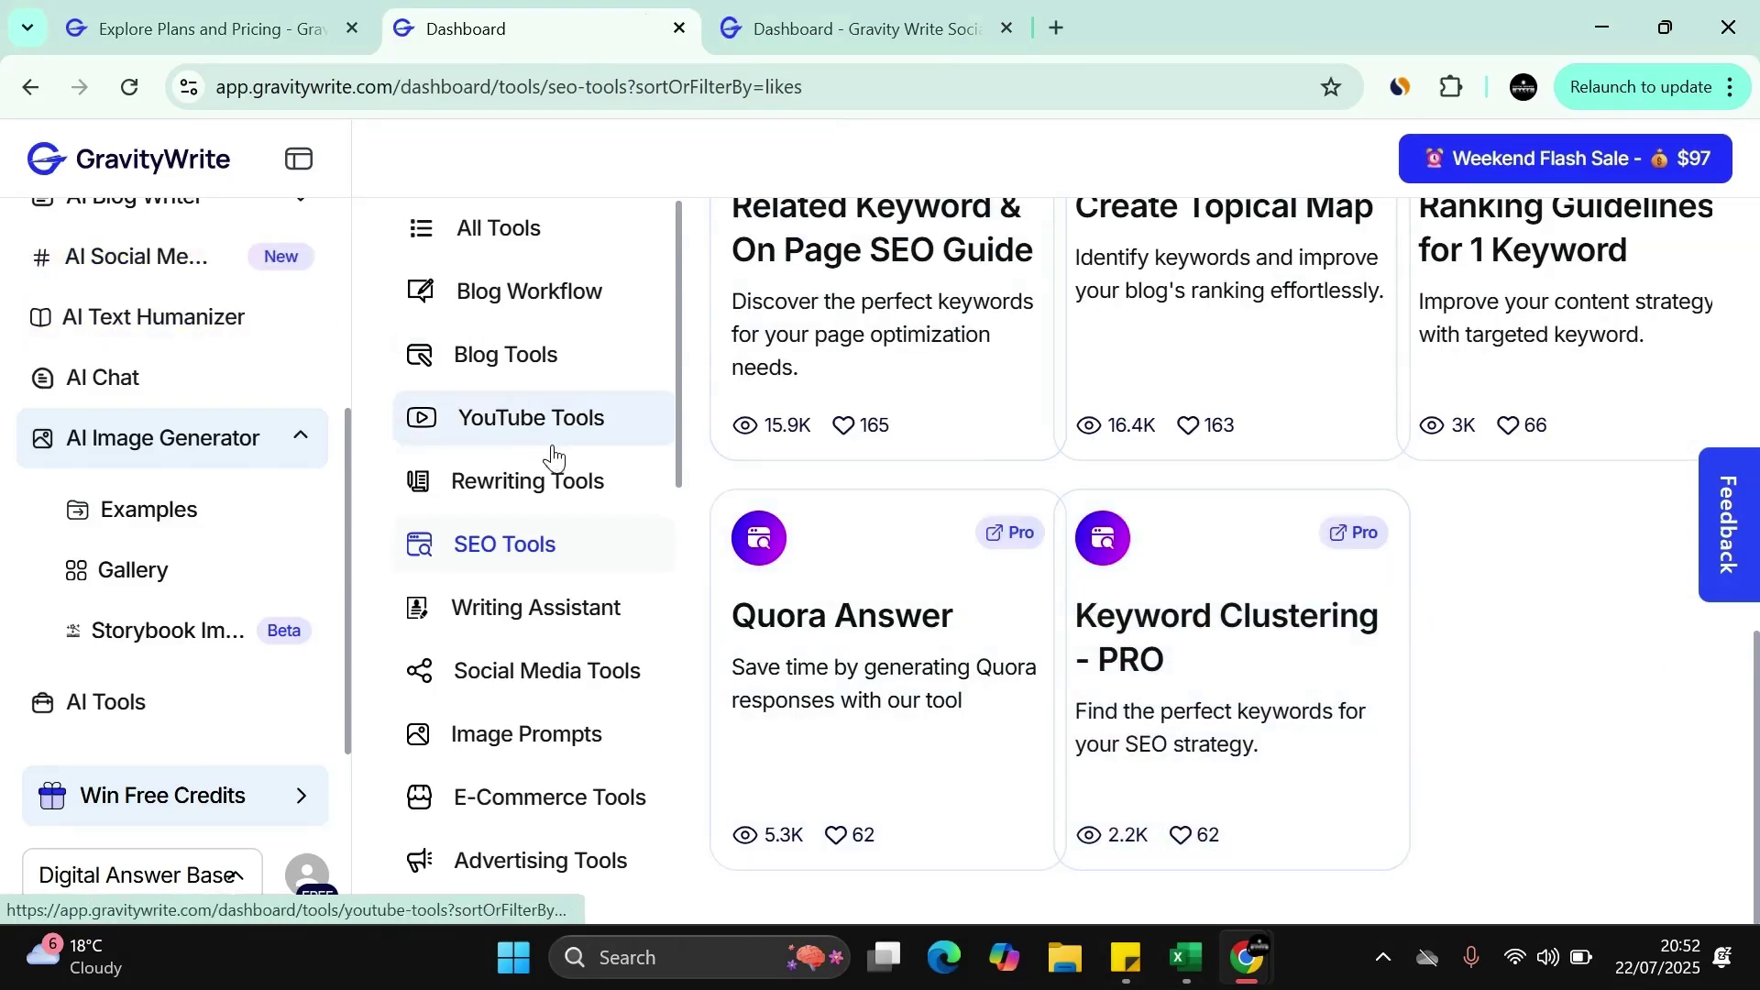
pyautogui.scroll(-4, 680, 420)
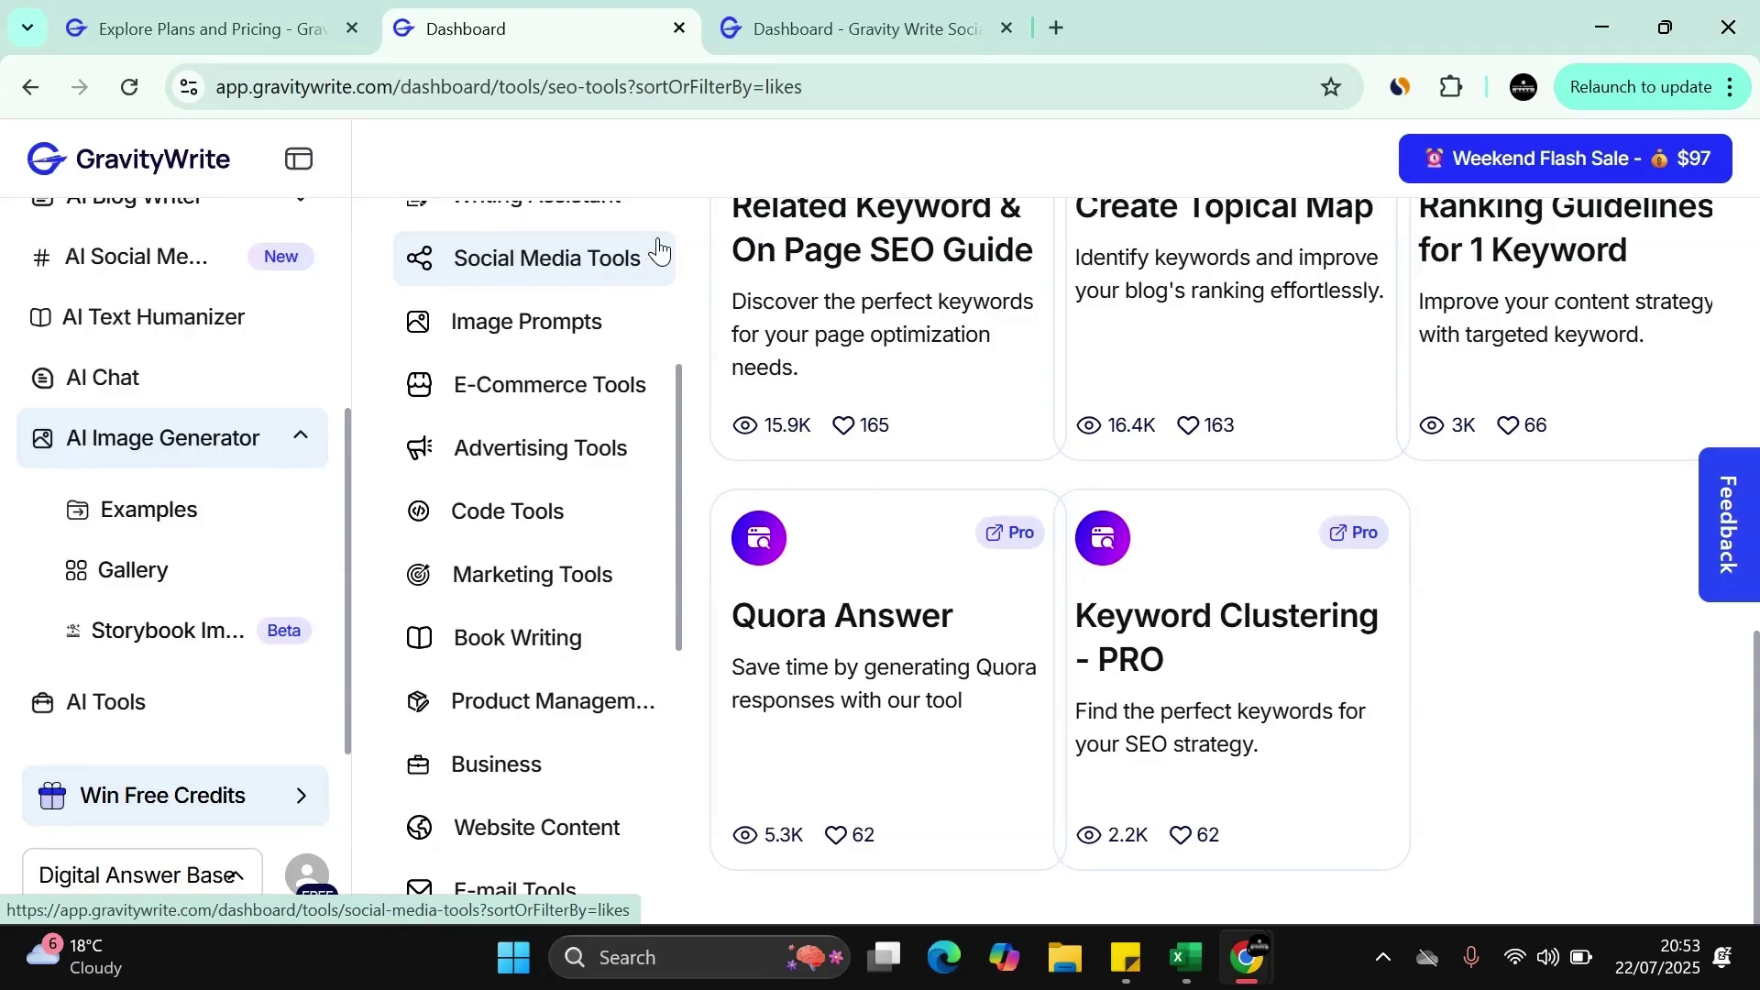
pyautogui.scroll(-6, 611, 581)
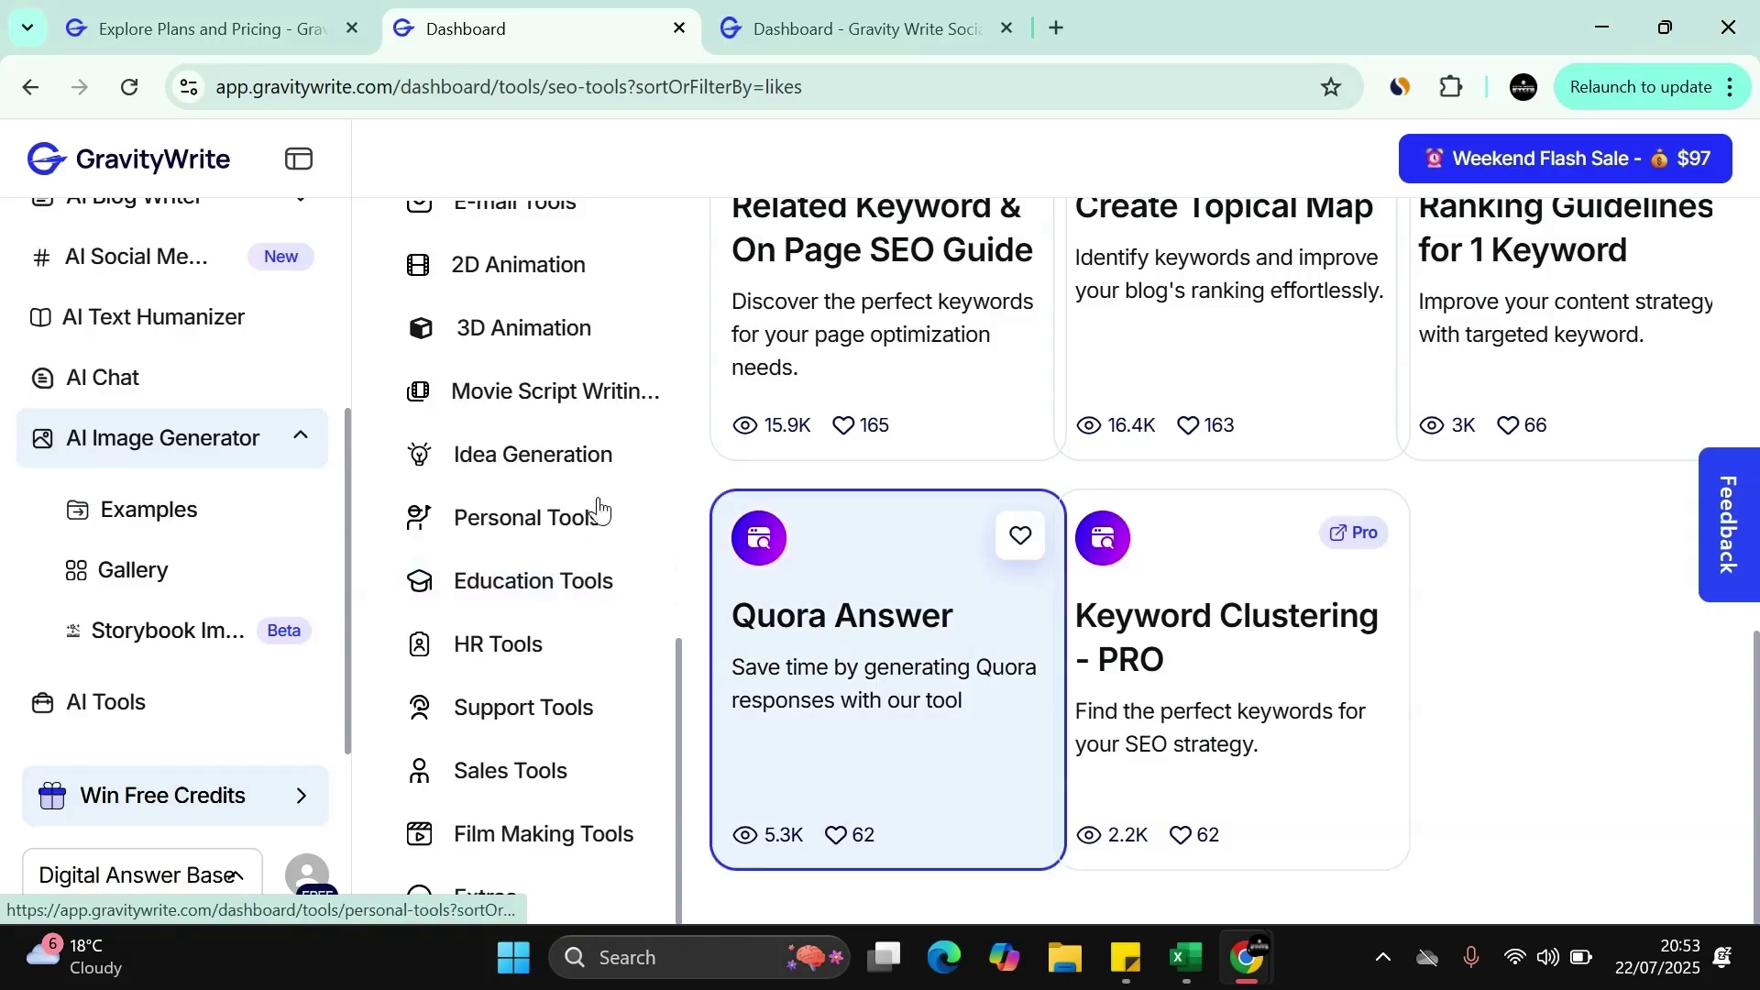
pyautogui.scroll(6, 990, 463)
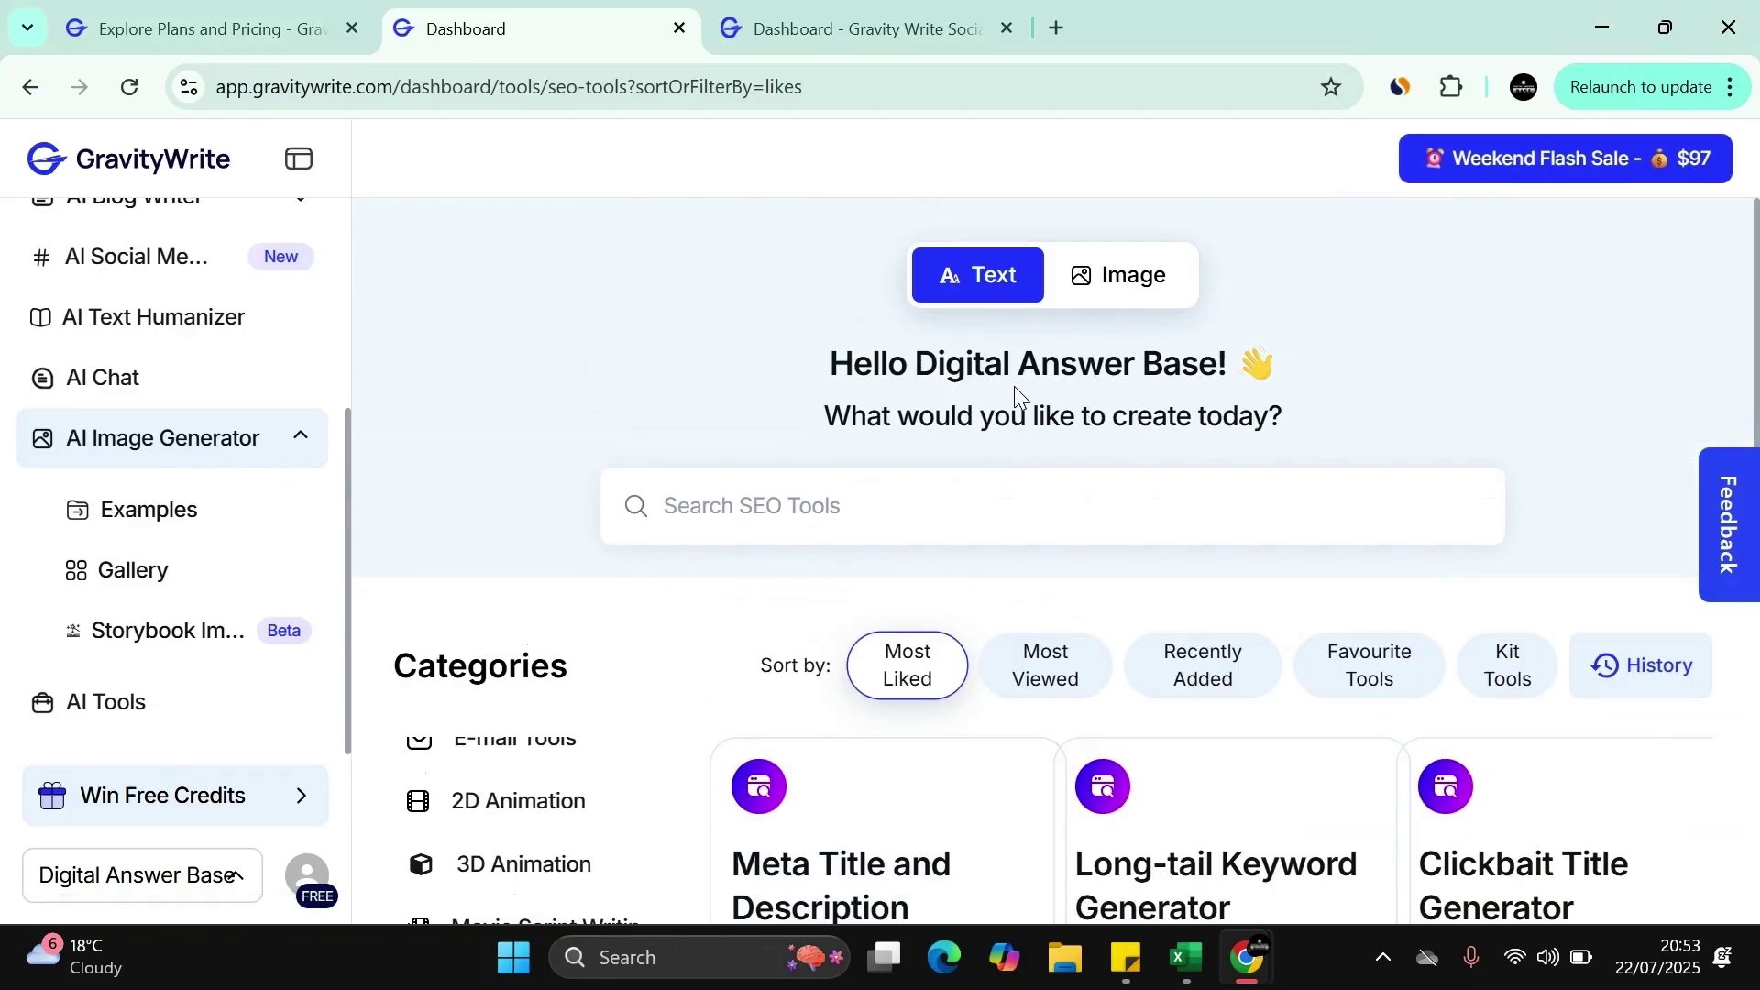
pyautogui.scroll(-10, 1073, 468)
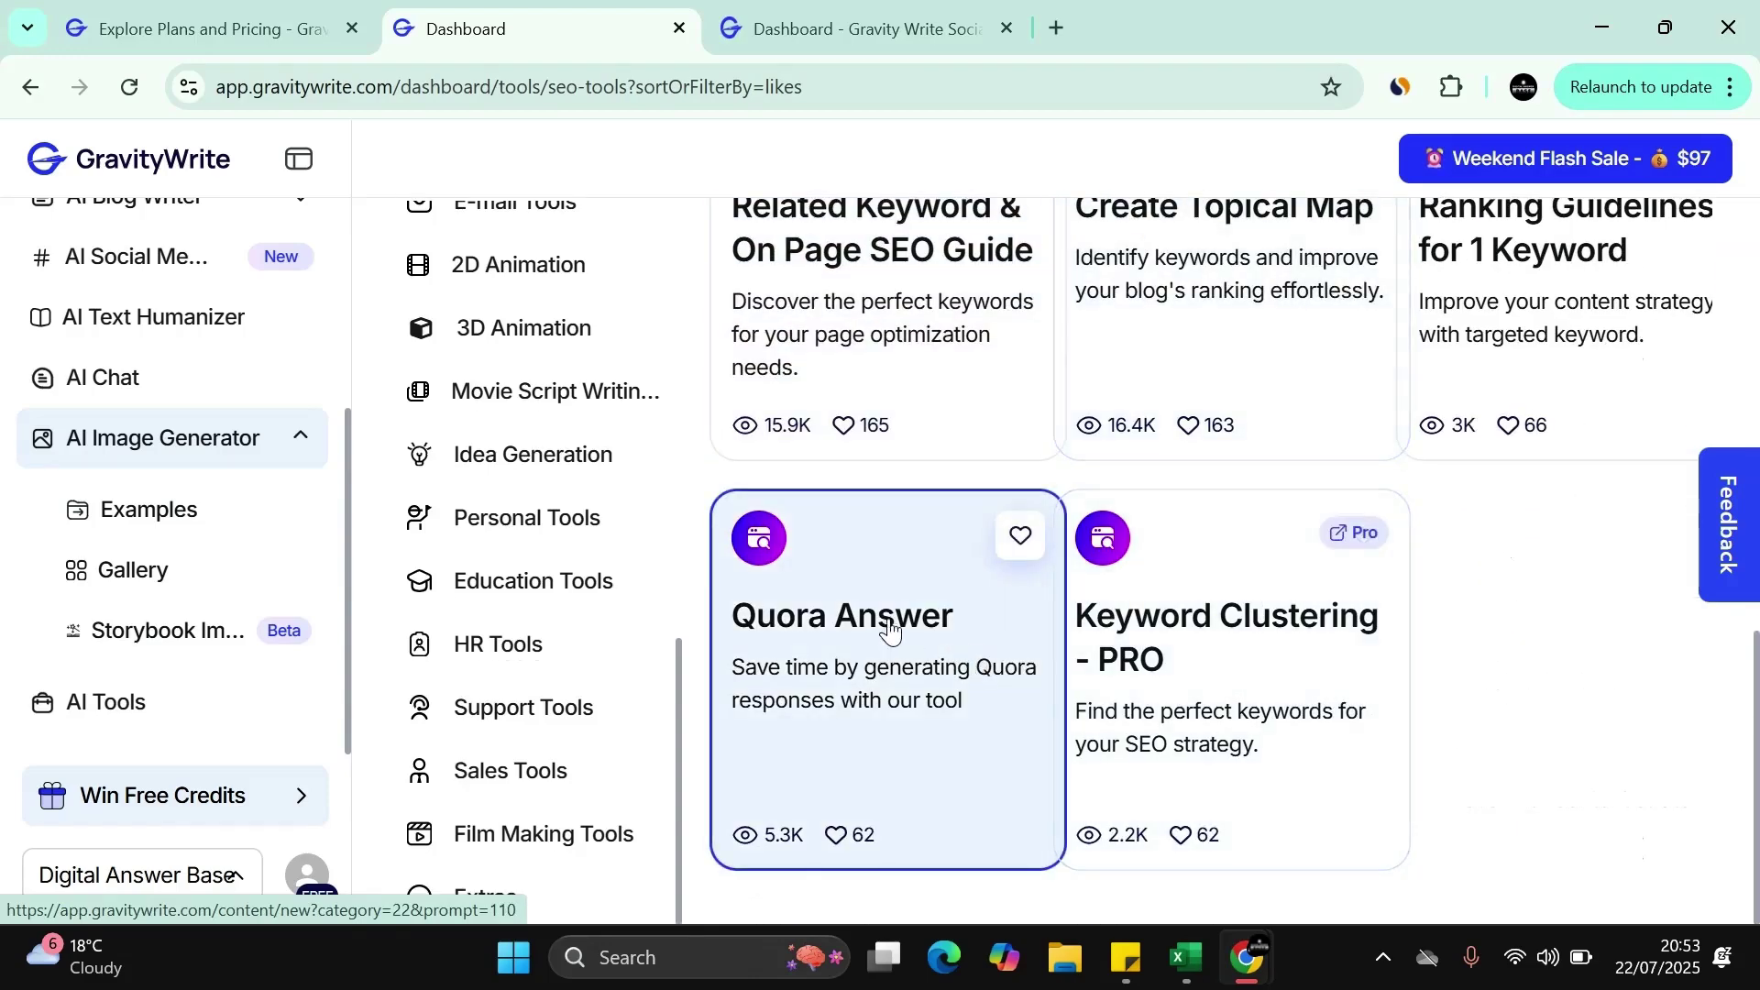
# Open the Quora Answer card, which shows an Upgrade Required notice for Plus and Pro
pyautogui.click(885, 619)
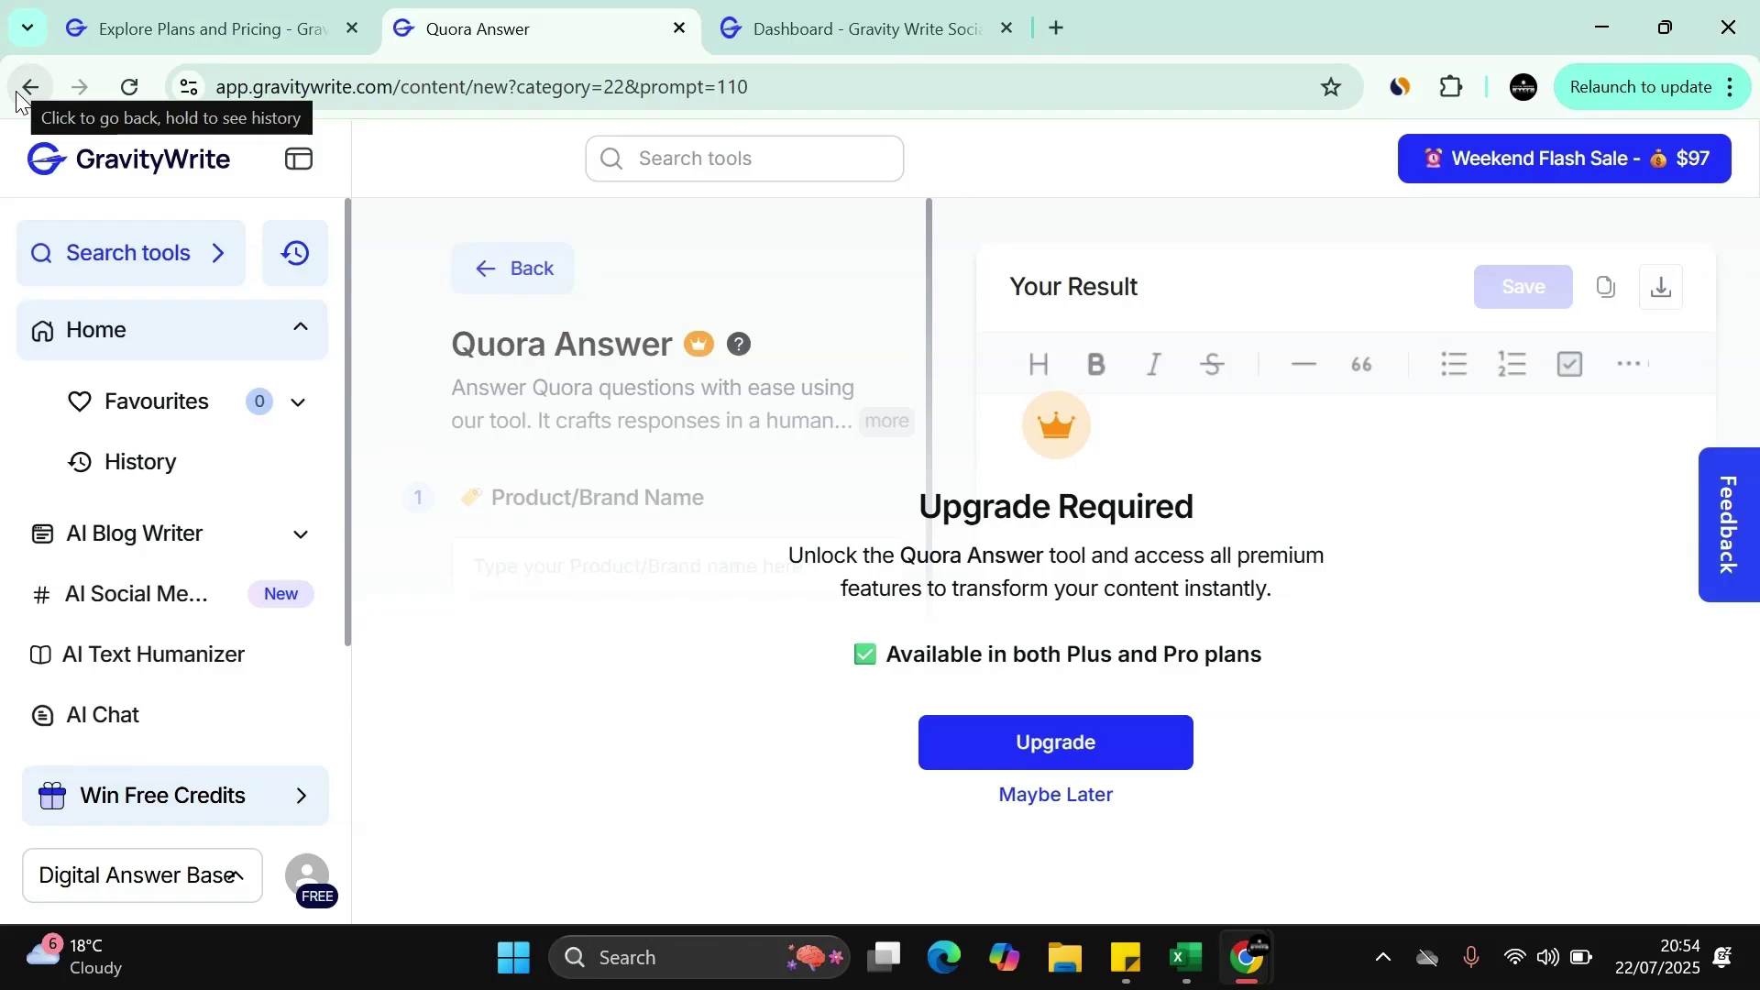
pyautogui.scroll(-1, 206, 532)
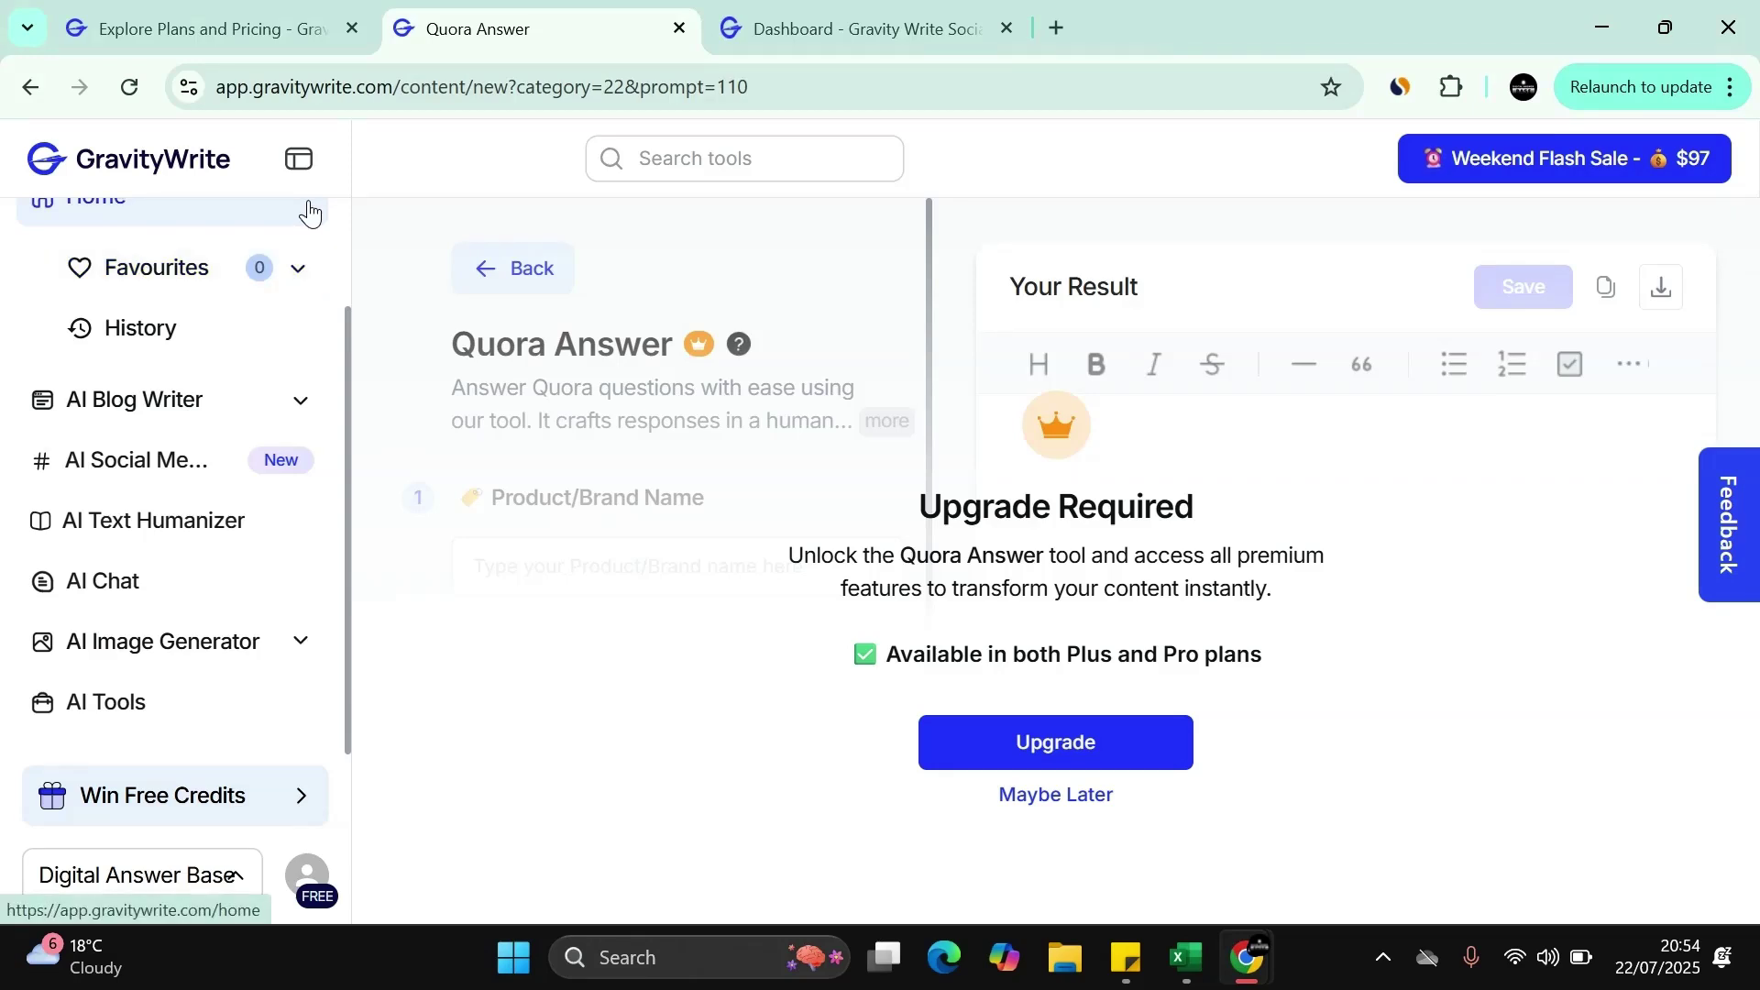
# Switch past GravitySocial back to the GravityWrite plans and pricing page
pyautogui.click(896, 28)
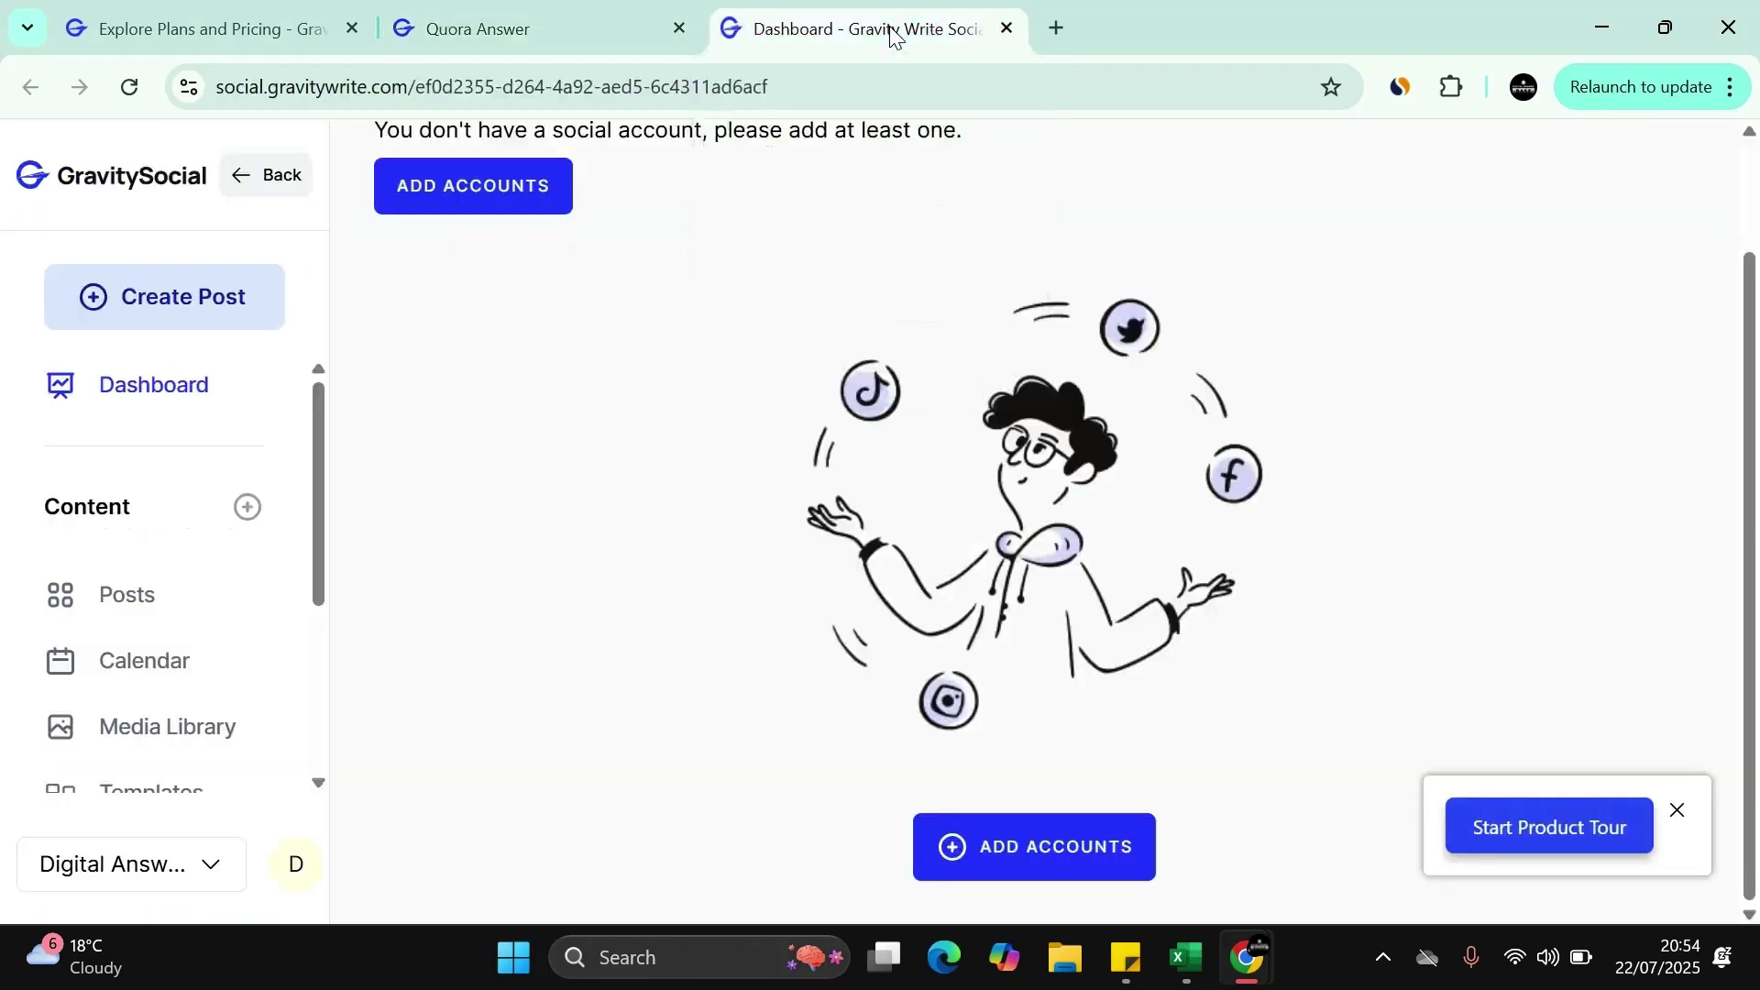
pyautogui.click(202, 10)
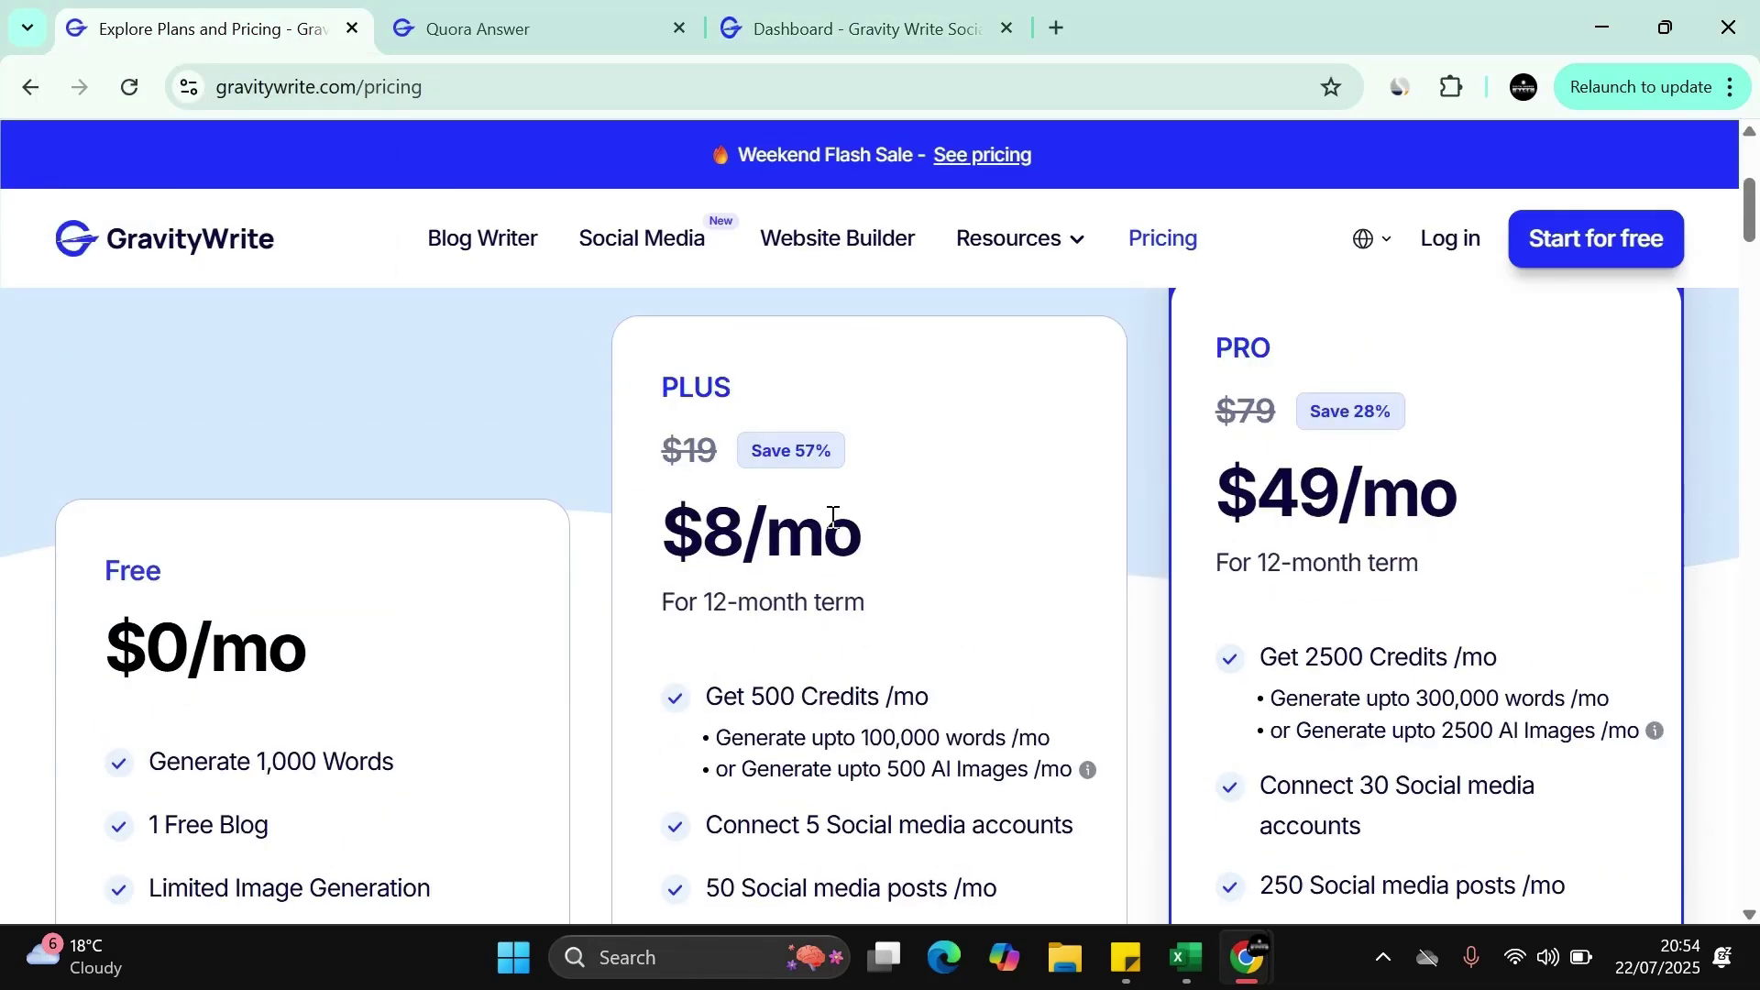
pyautogui.scroll(4, 1385, 638)
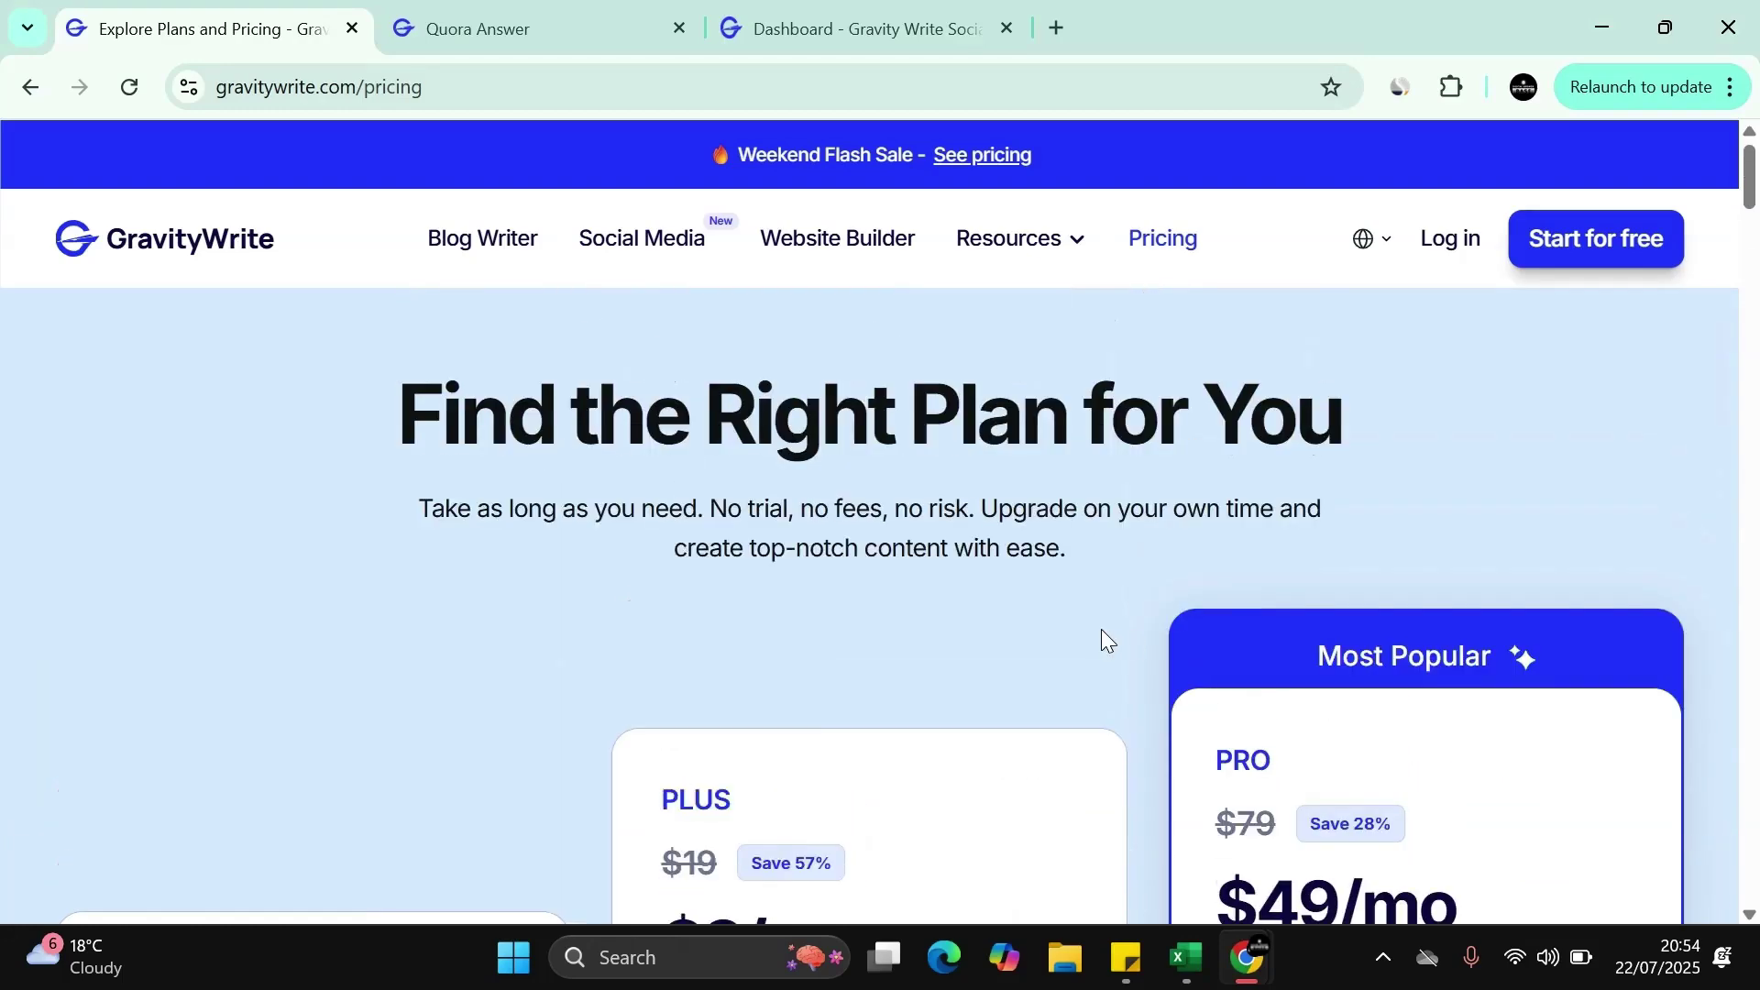
pyautogui.scroll(-5, 1101, 641)
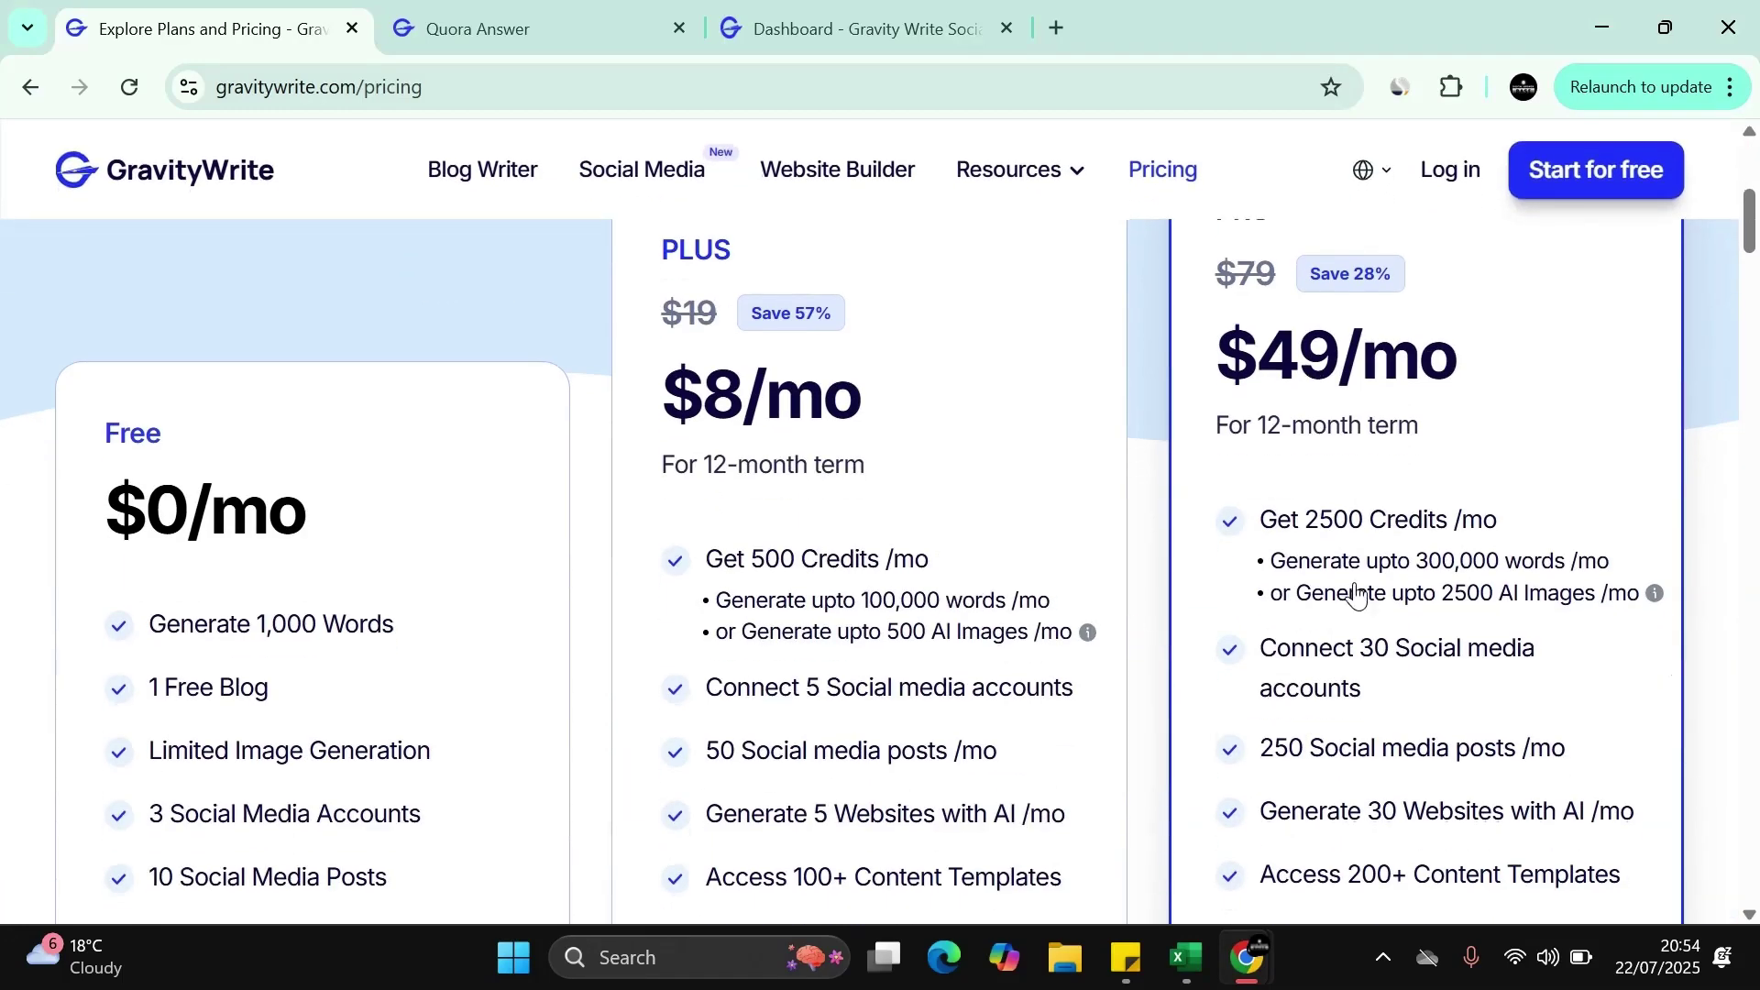
# Highlight the Pro plan's $49/mo price and compare the Free, Plus ($8/mo) and Pro feature lists
pyautogui.moveTo(1250, 357); pyautogui.dragTo(1645, 379)
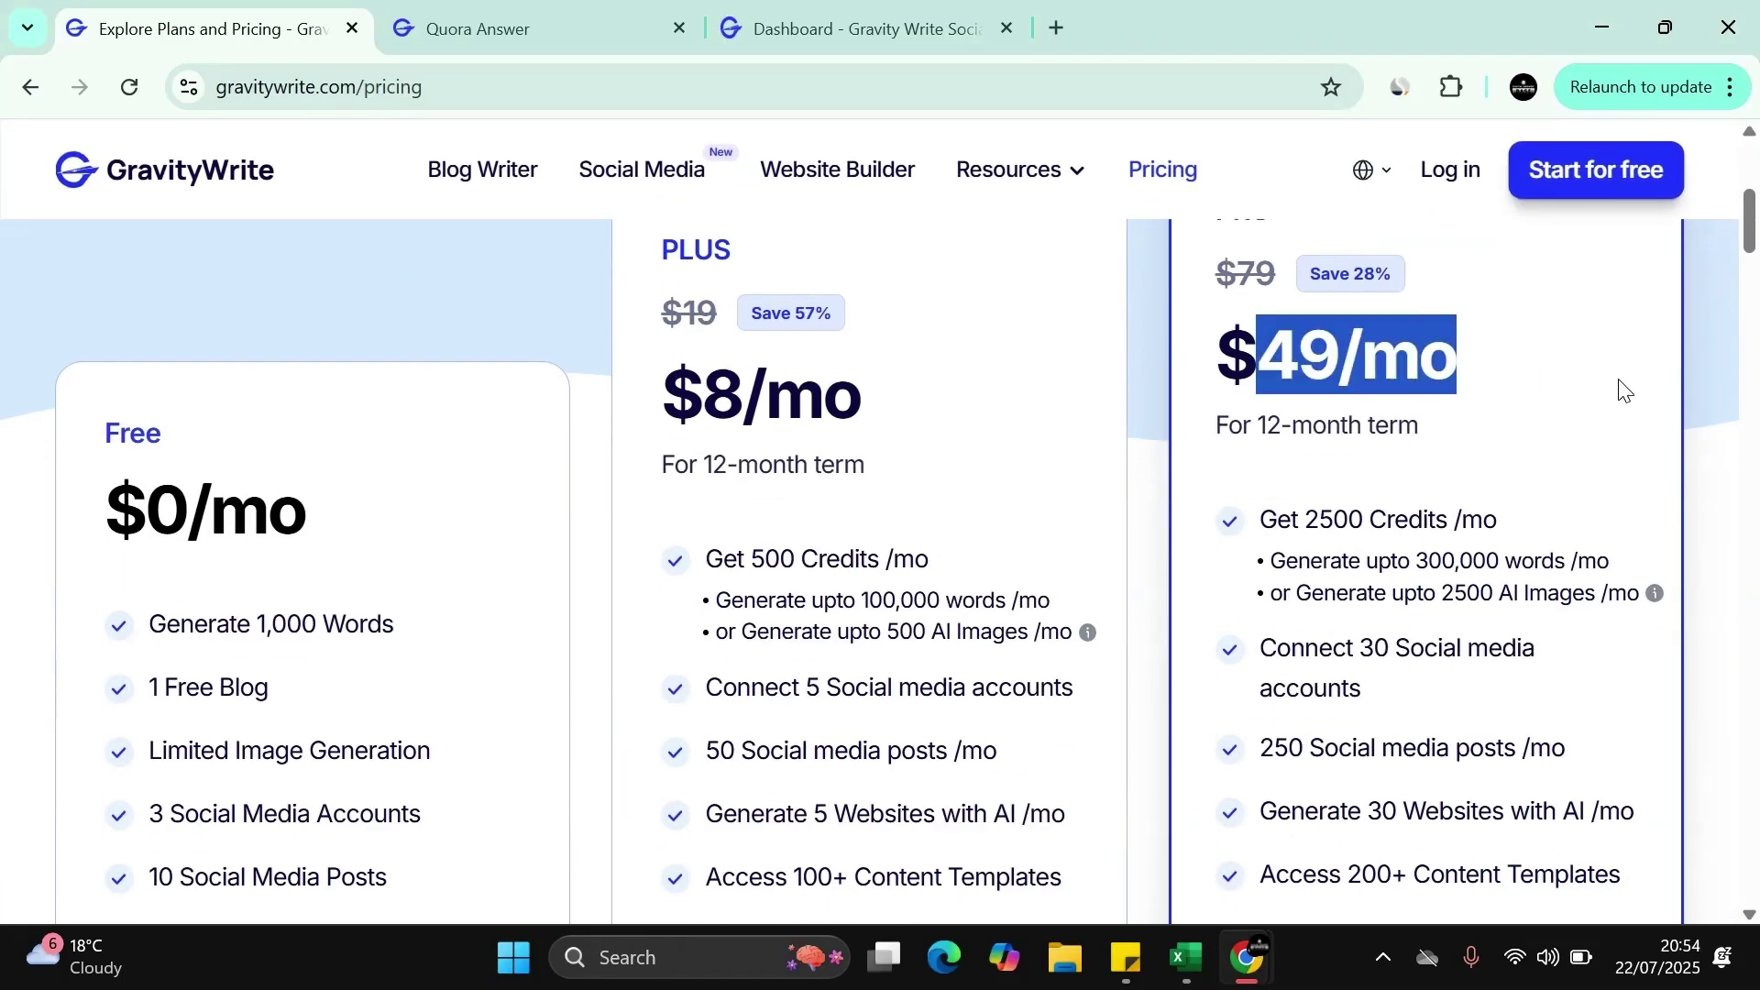
pyautogui.scroll(-5, 1603, 389)
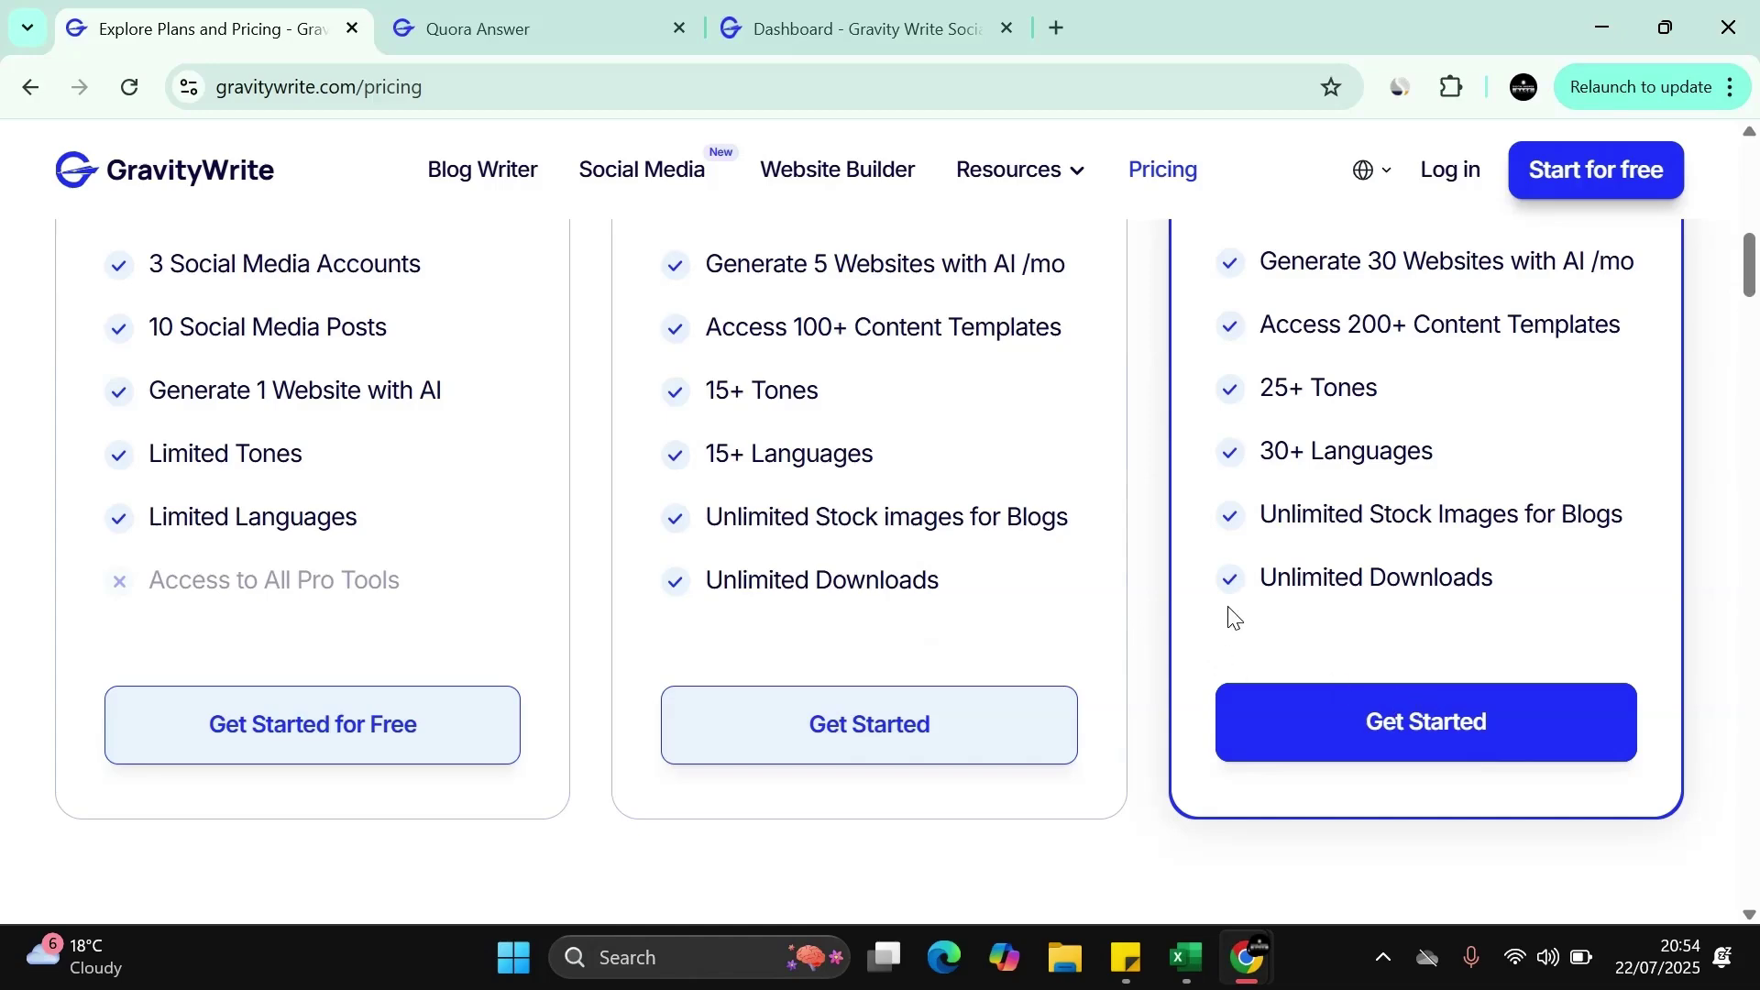
pyautogui.scroll(2, 1329, 541)
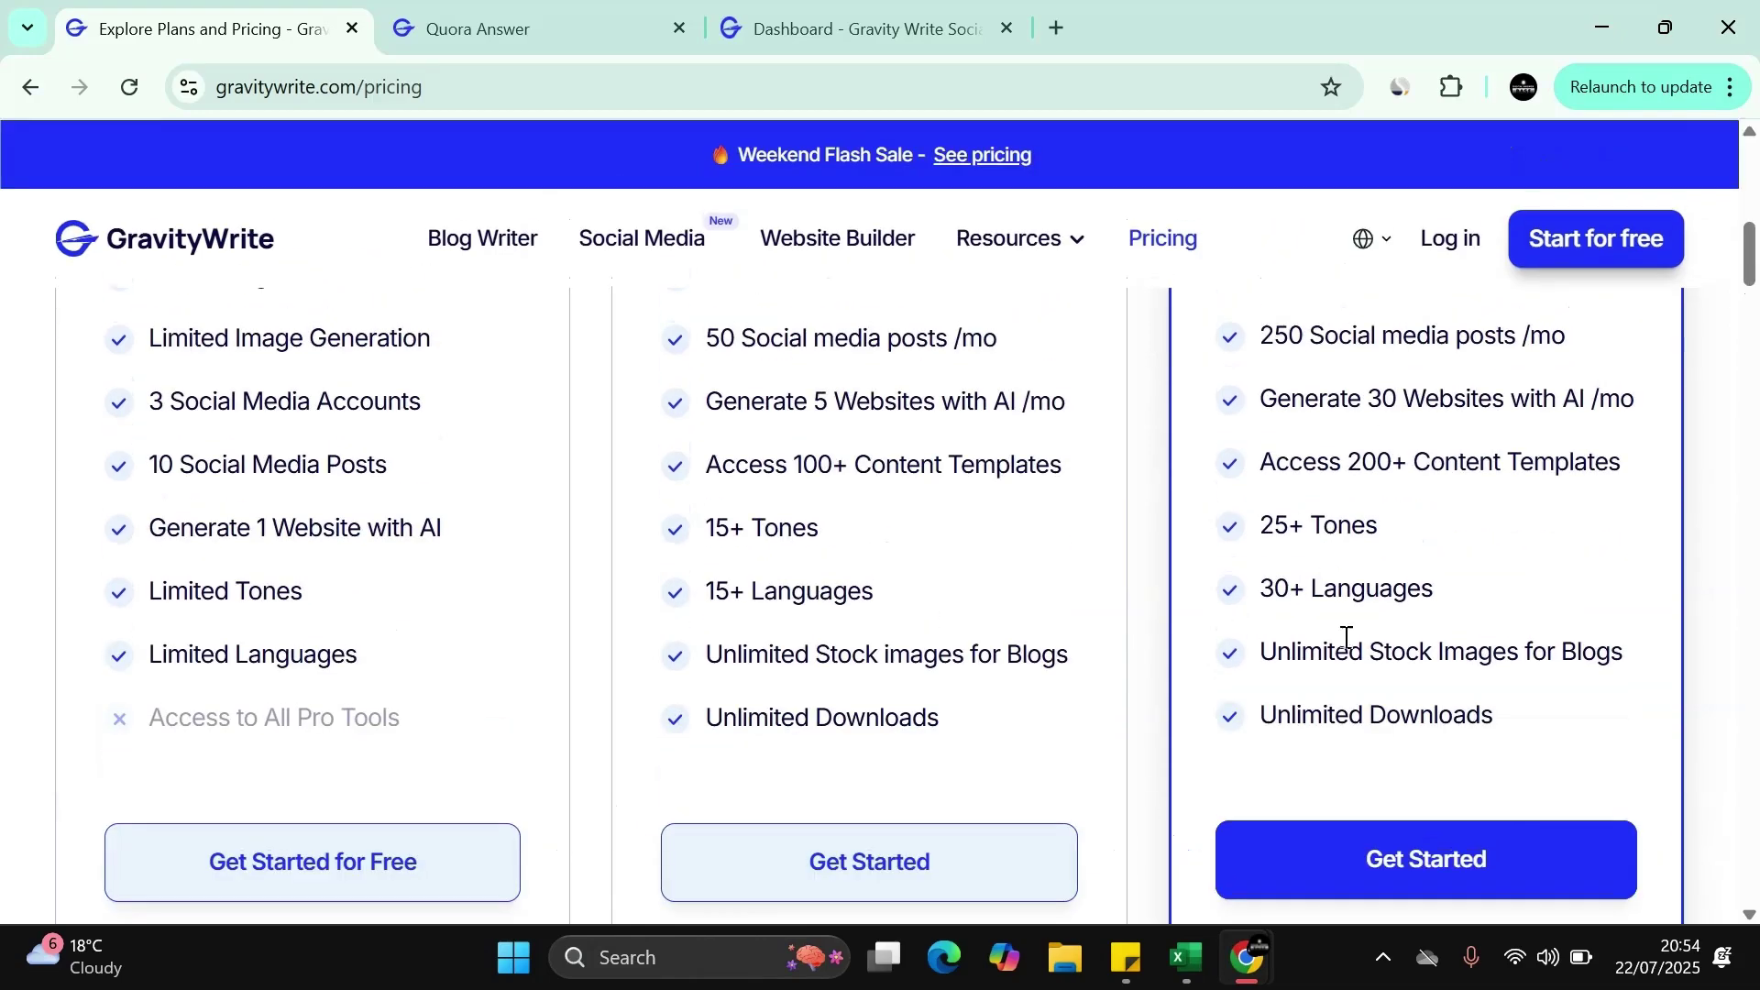
pyautogui.scroll(2, 1359, 639)
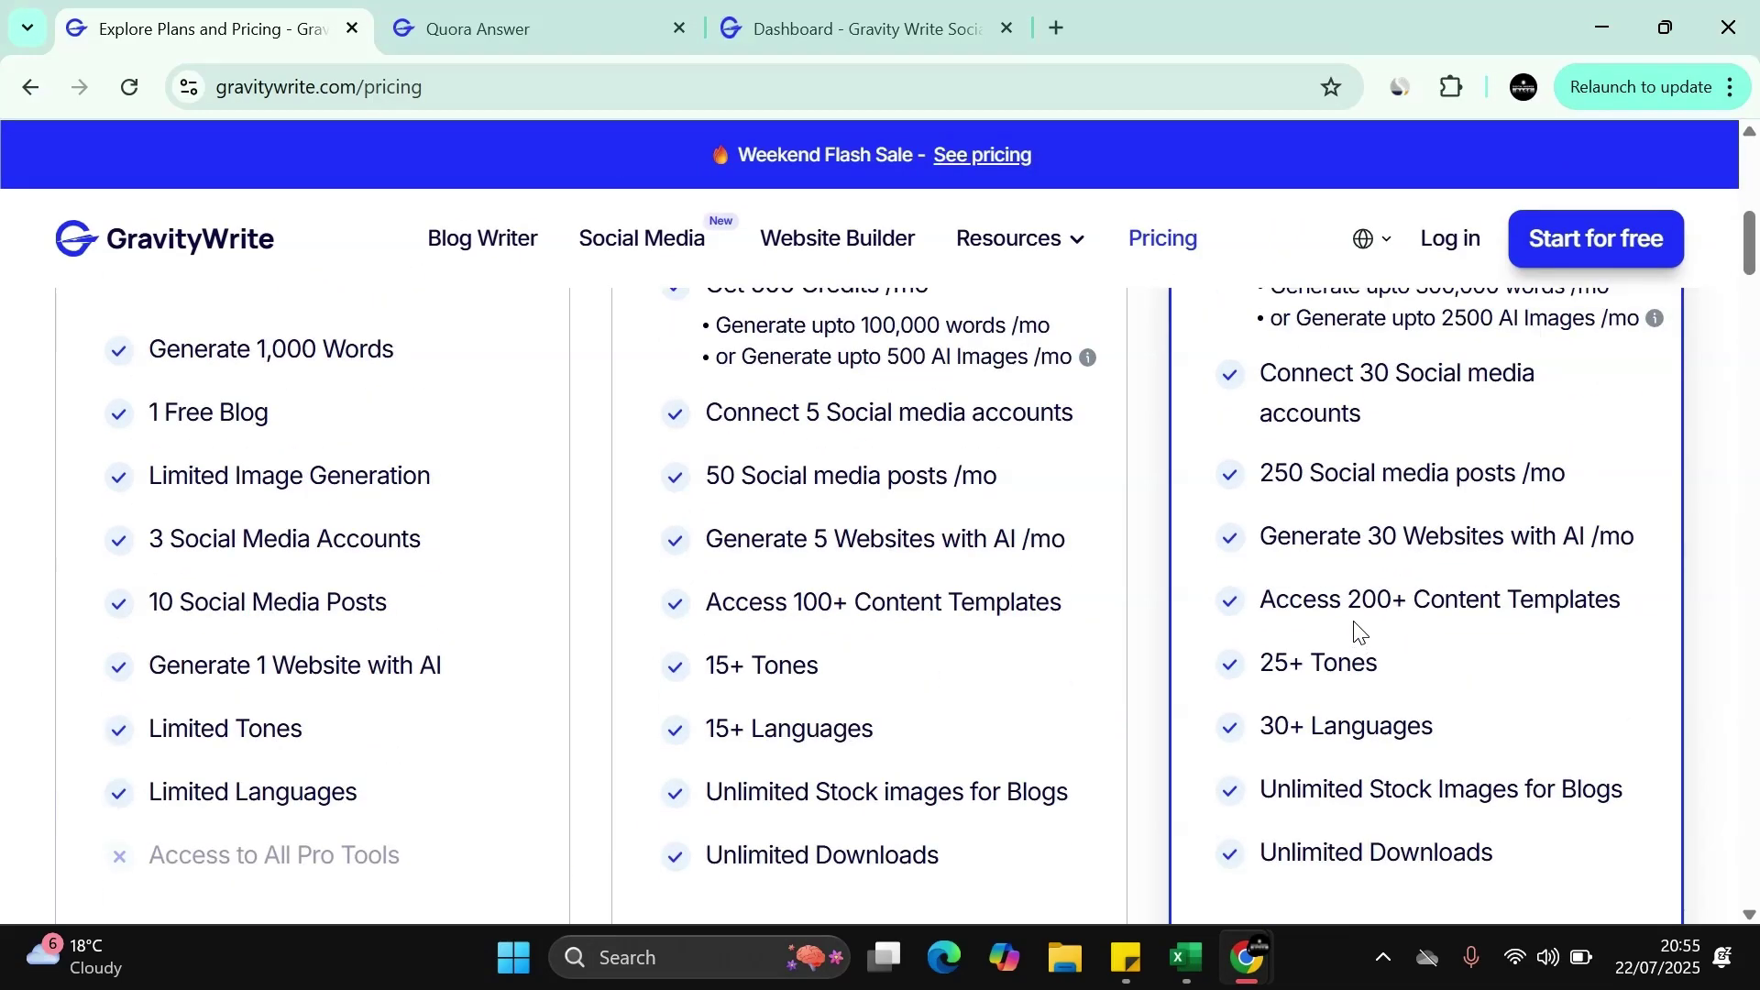
pyautogui.scroll(8, 943, 746)
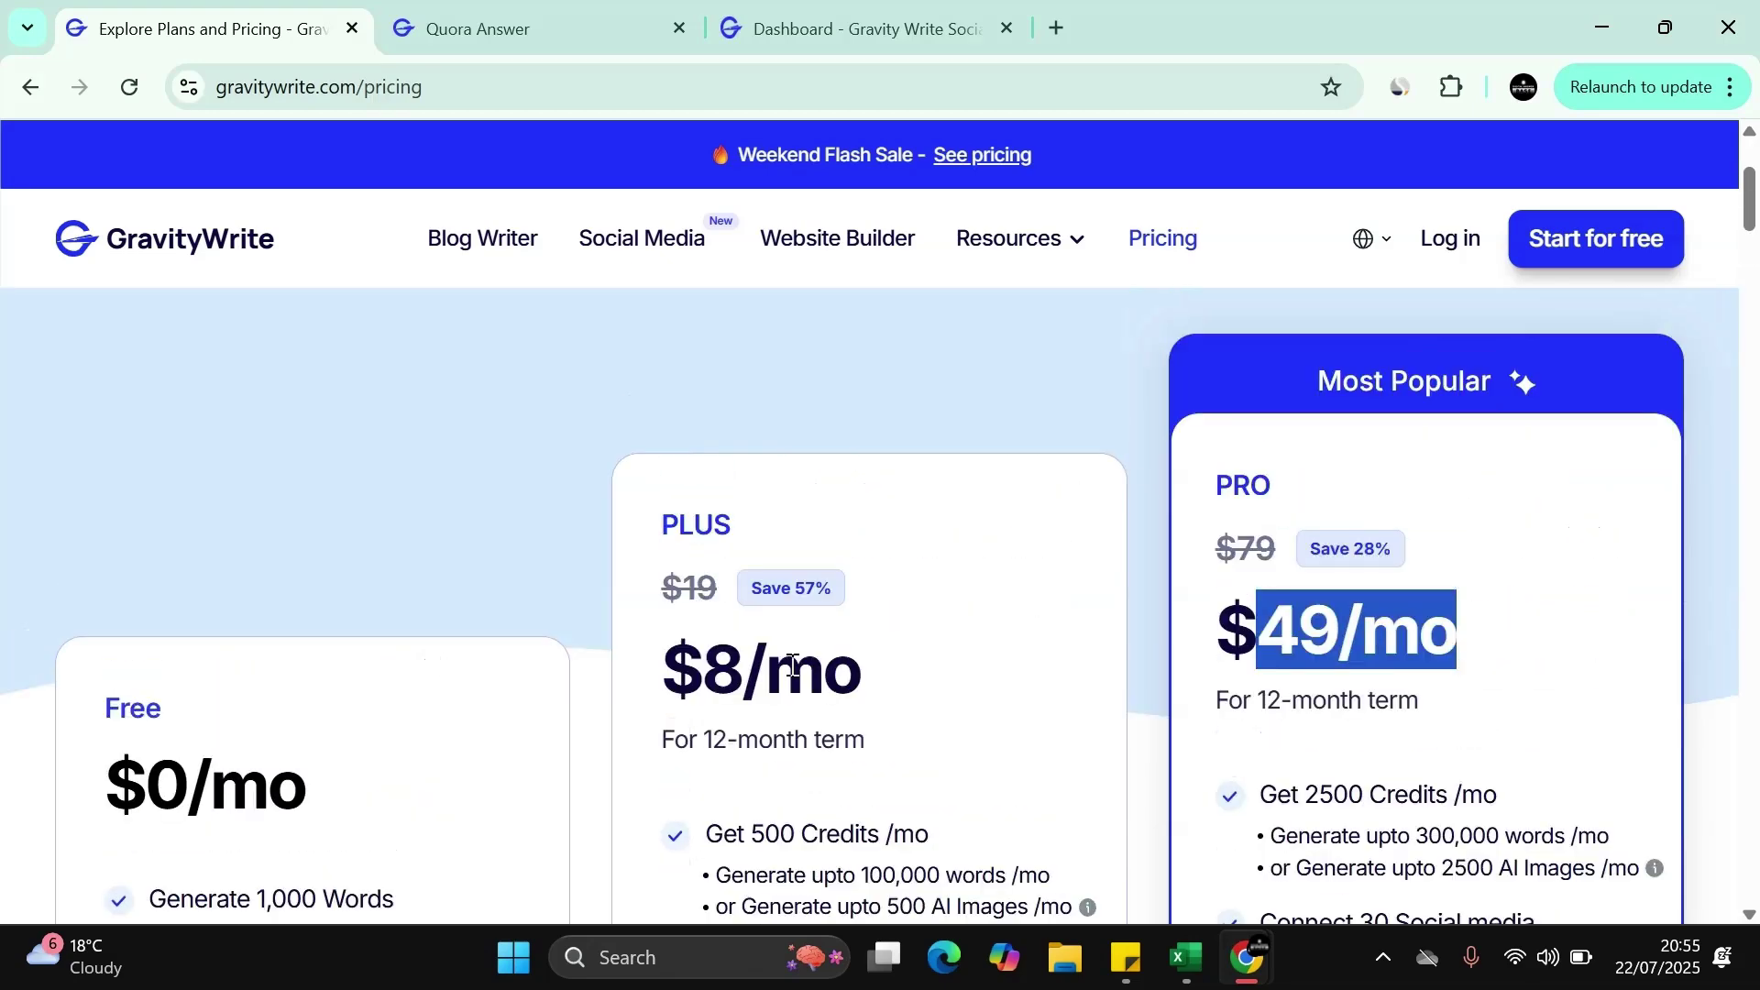
pyautogui.scroll(-8, 810, 707)
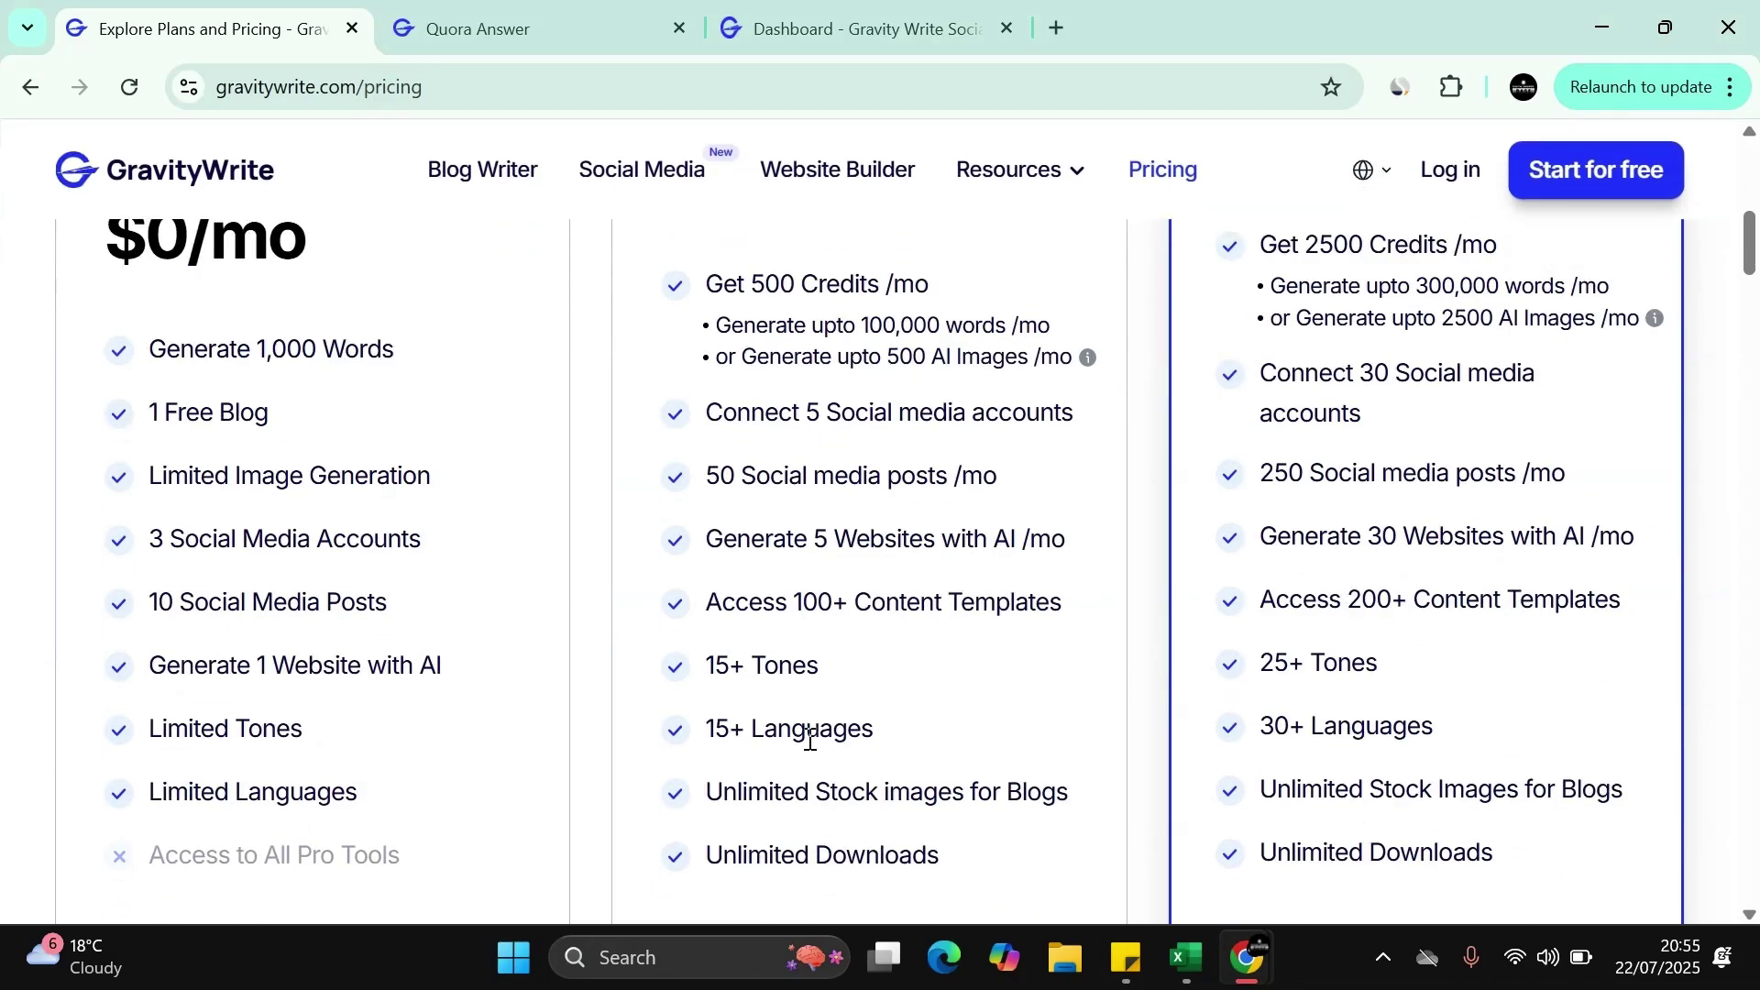